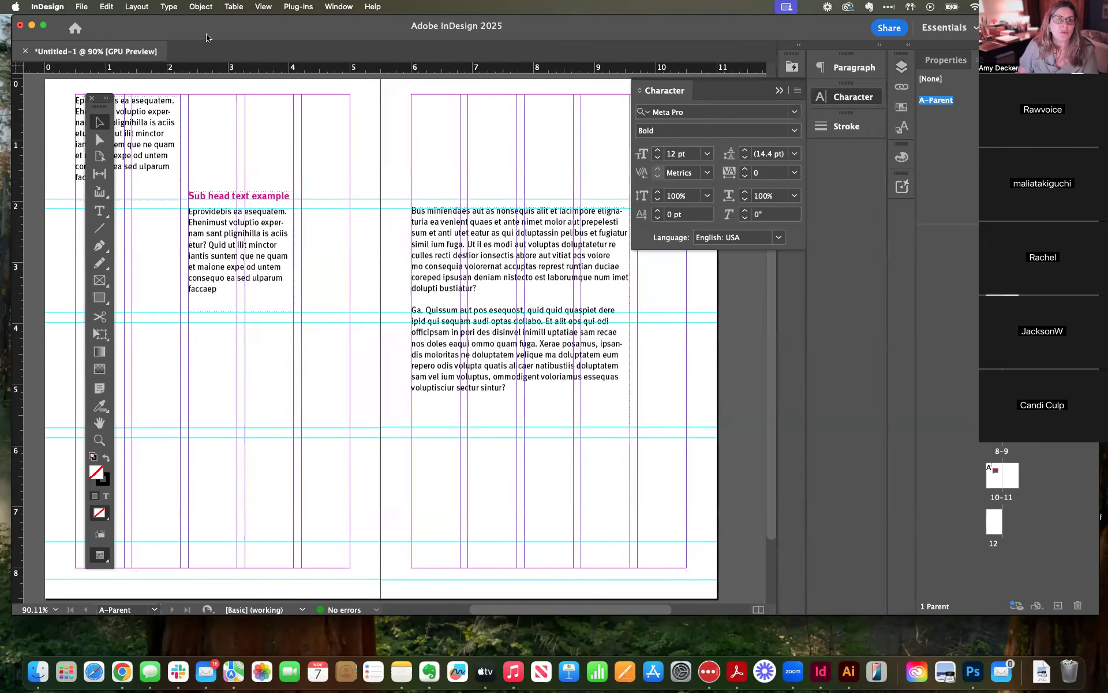
Step: Switch to the Typography workspace and dismiss the notice about exporting user settings
left_click(338, 6)
mouse_move(348, 40)
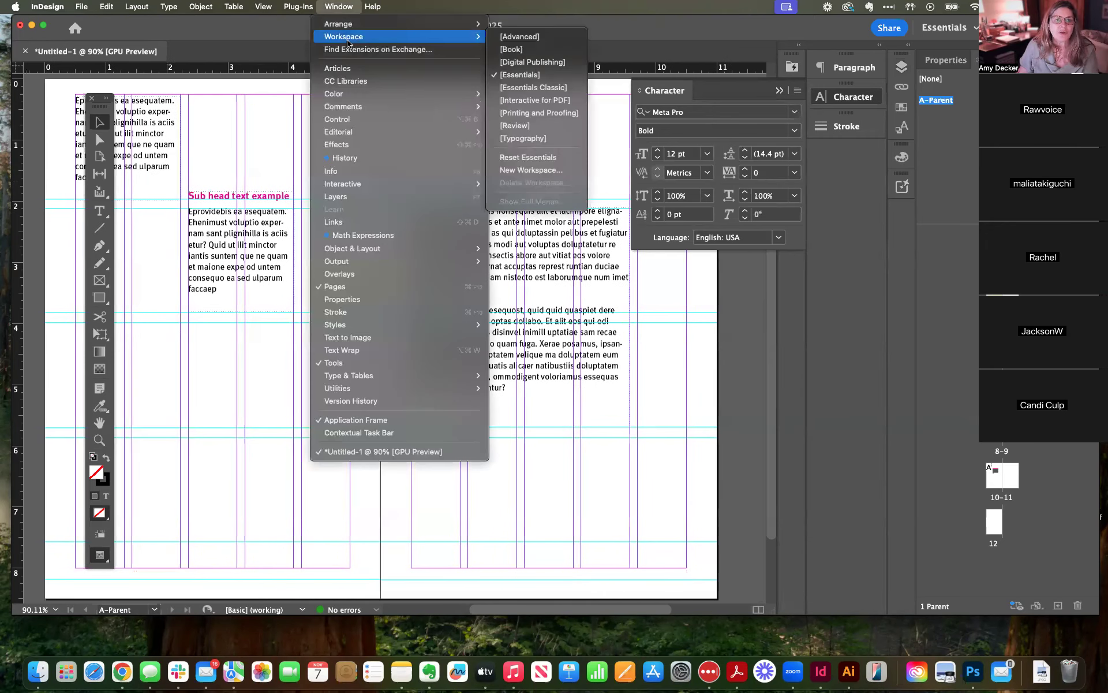
left_click(543, 138)
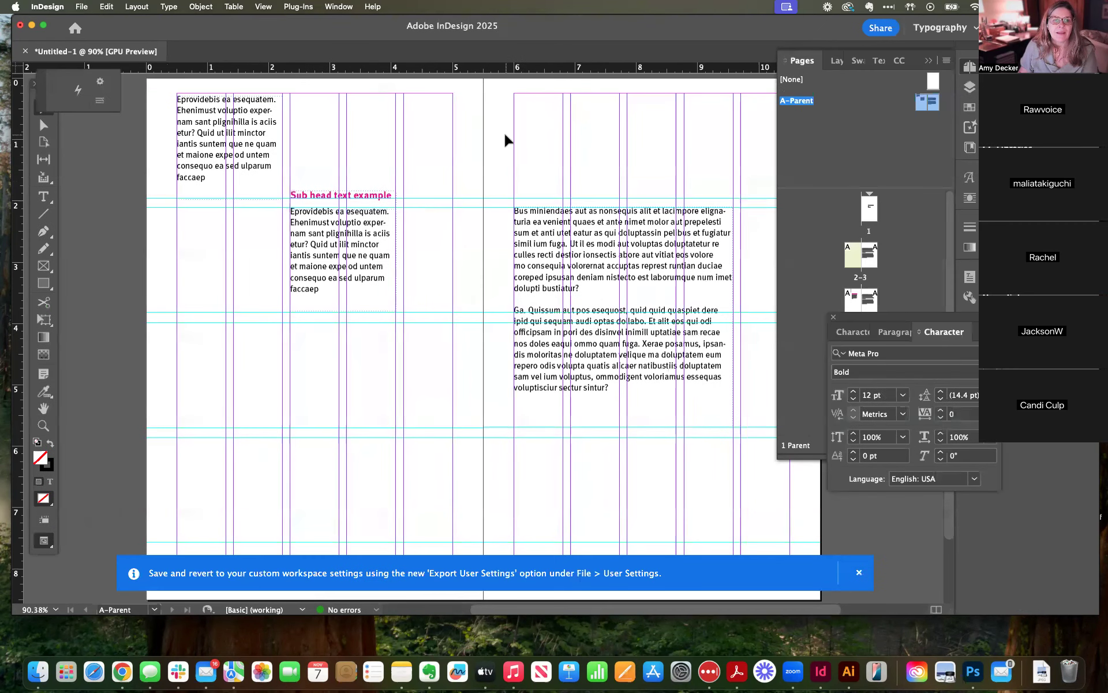
scroll(505, 139, "right", 4)
scroll(505, 138, "down", 2)
scroll(505, 140, "right", 2)
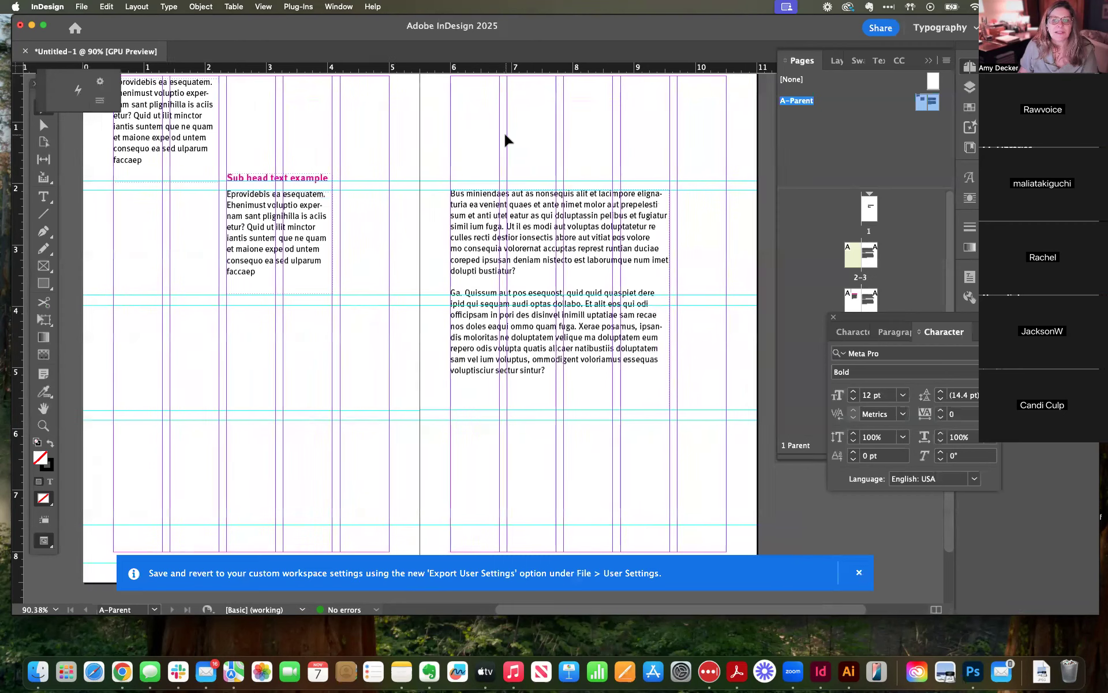
scroll(505, 139, "up", 3)
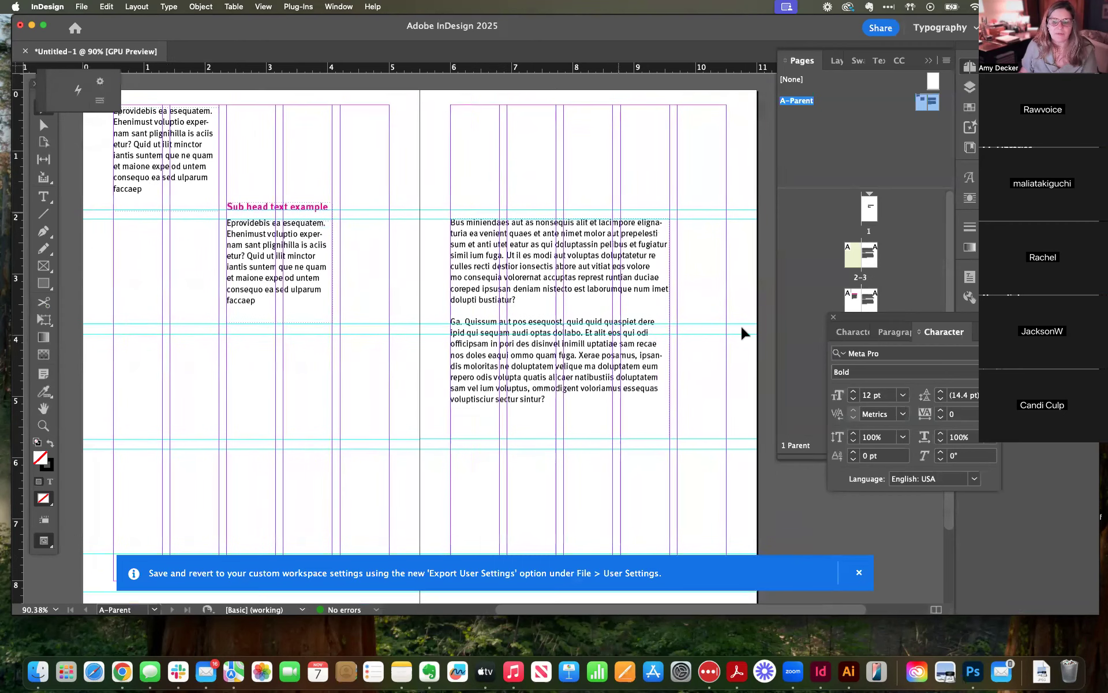
left_click(858, 574)
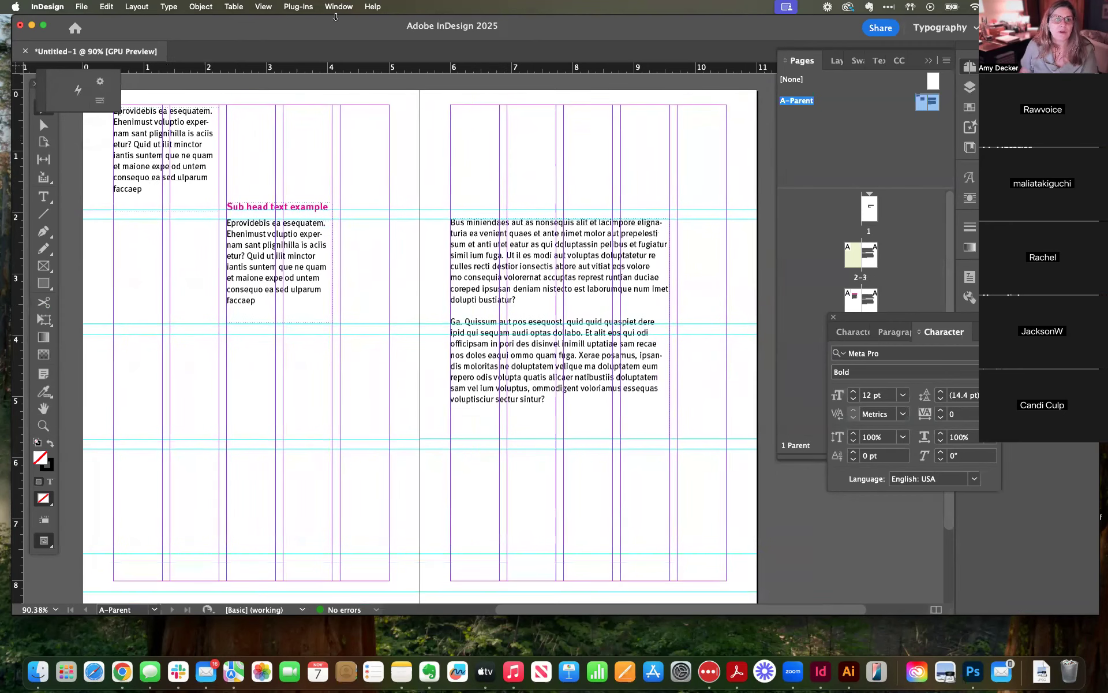
left_click(337, 8)
mouse_move(334, 36)
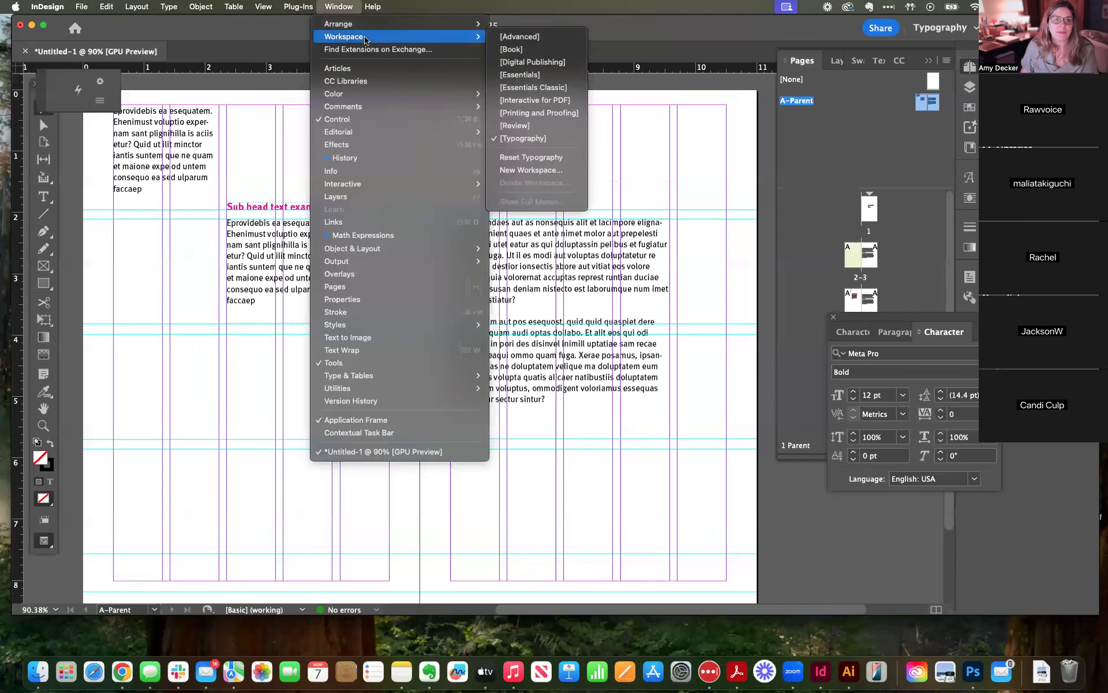
left_click(546, 139)
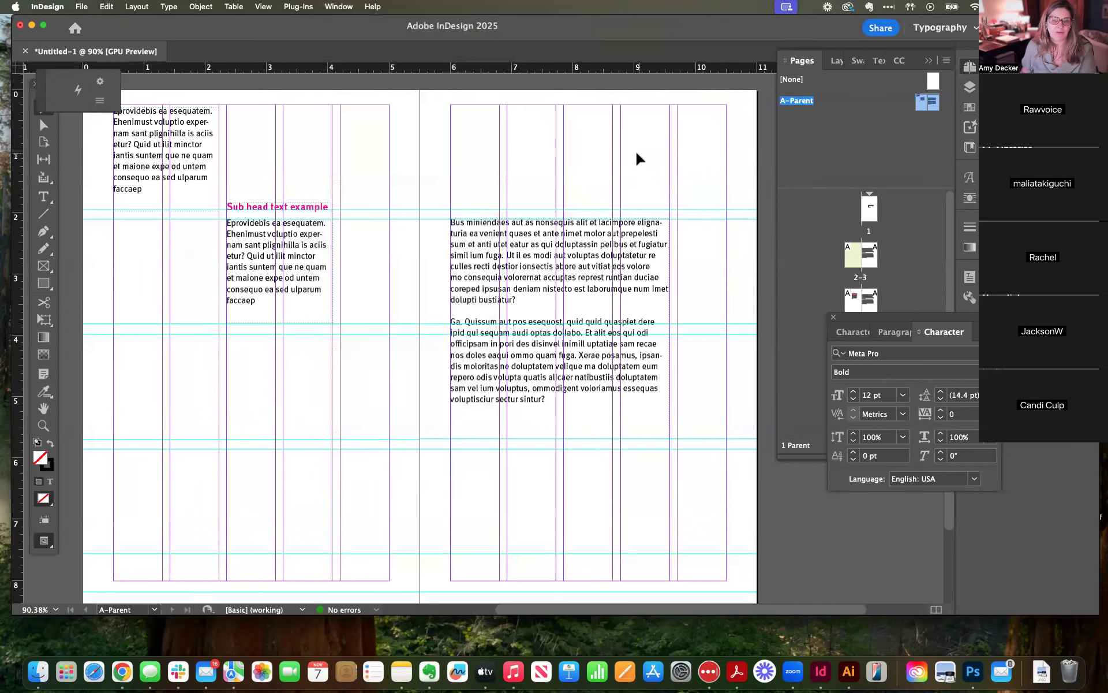
scroll(638, 158, "down", 5)
scroll(639, 158, "up", 3)
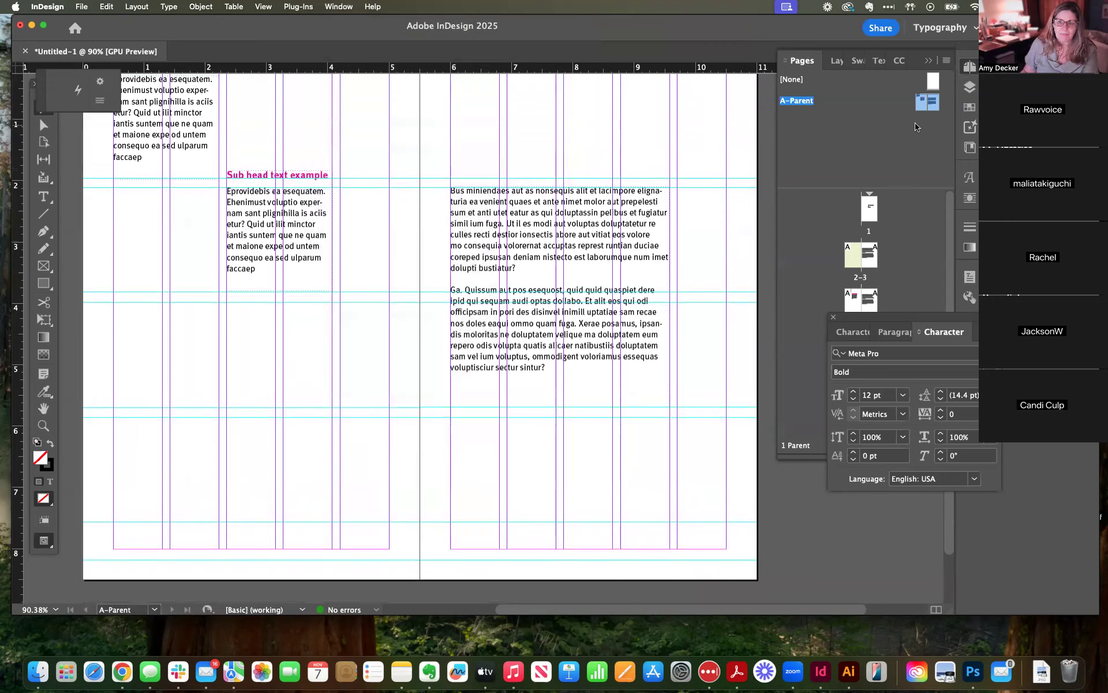
Step: Look over the left and right pages of the A-Parent spread, ending on the left page
double_click(921, 104)
scroll(753, 161, "right", 5)
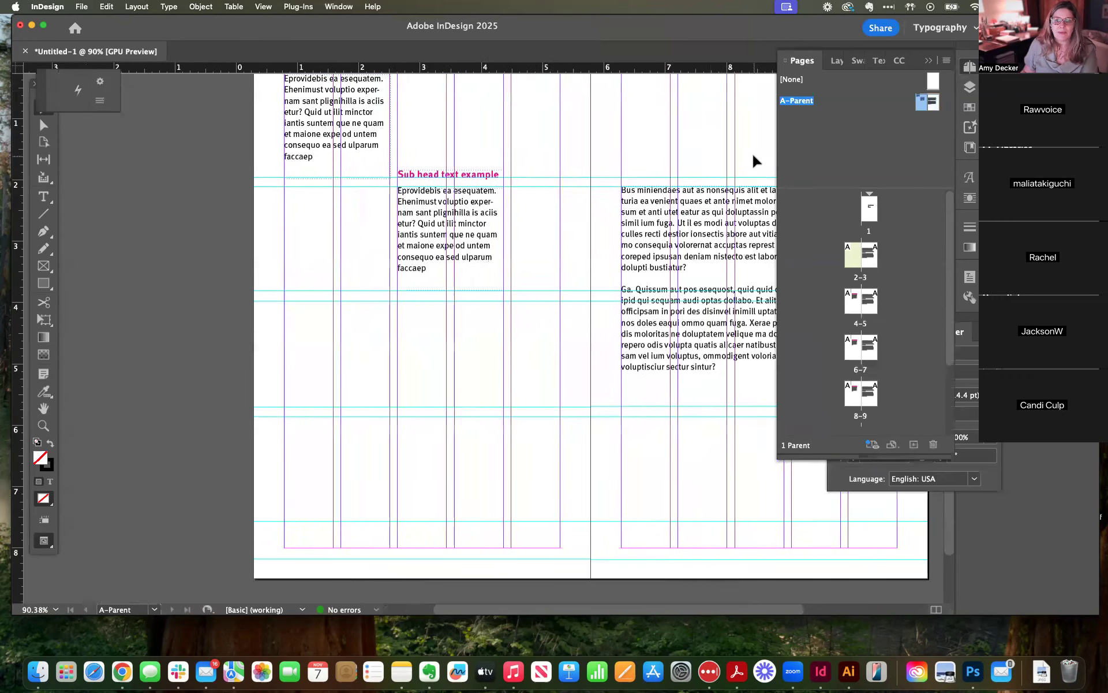
scroll(753, 161, "right", 3)
scroll(755, 160, "up", 3)
scroll(756, 159, "down", 2)
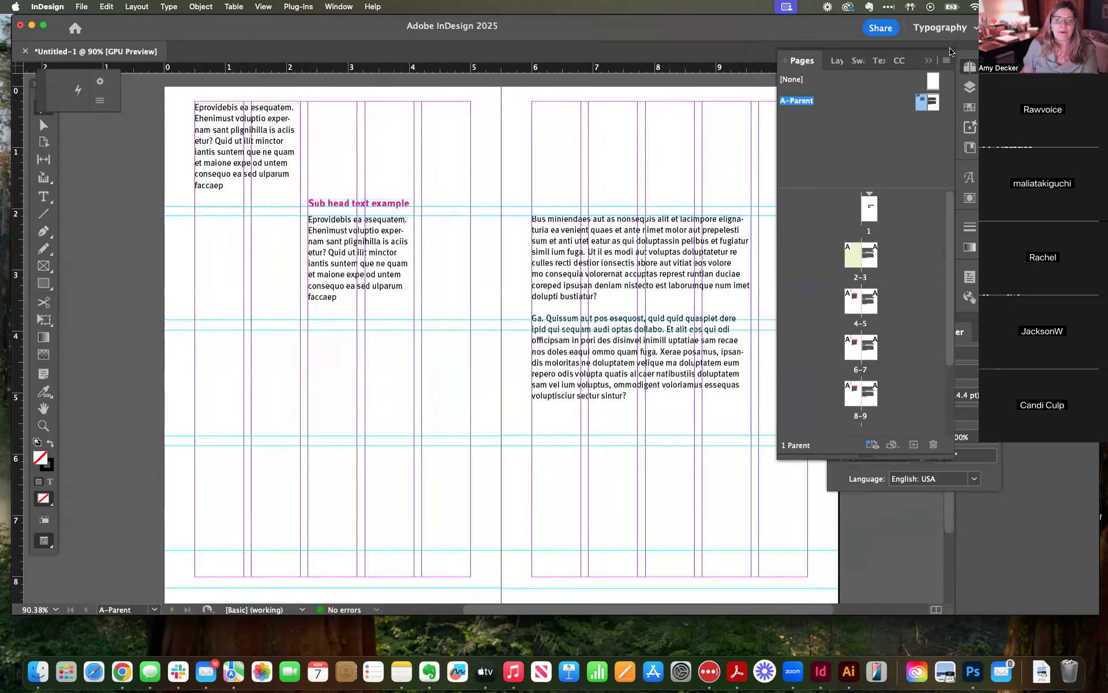
double_click(931, 105)
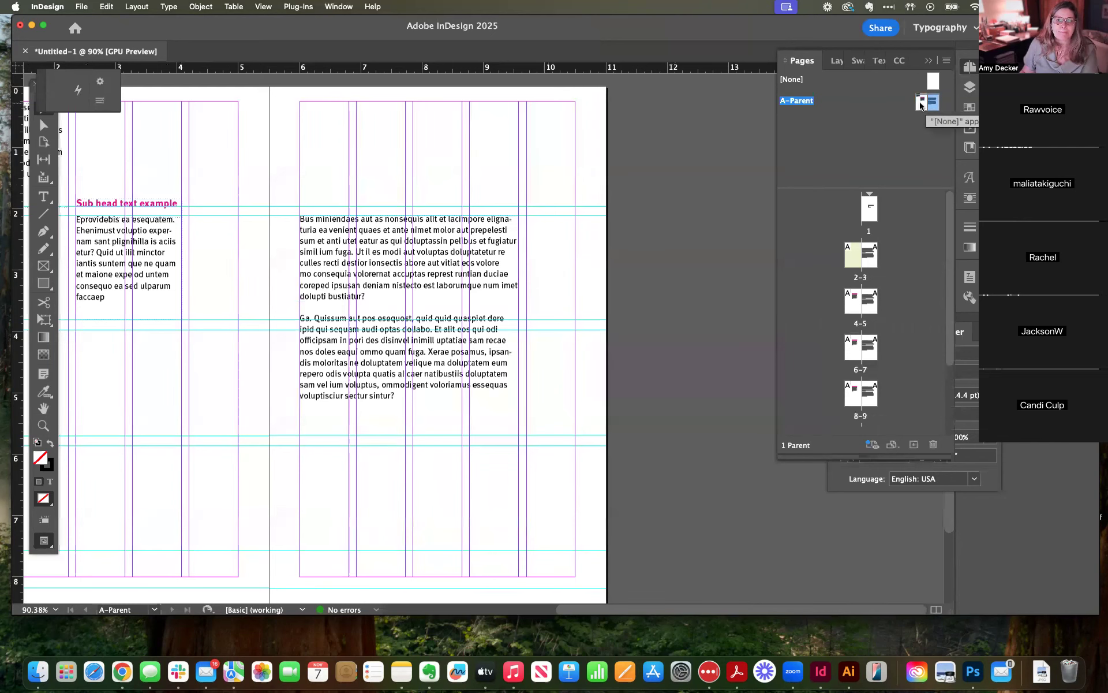
left_click(921, 104)
double_click(921, 104)
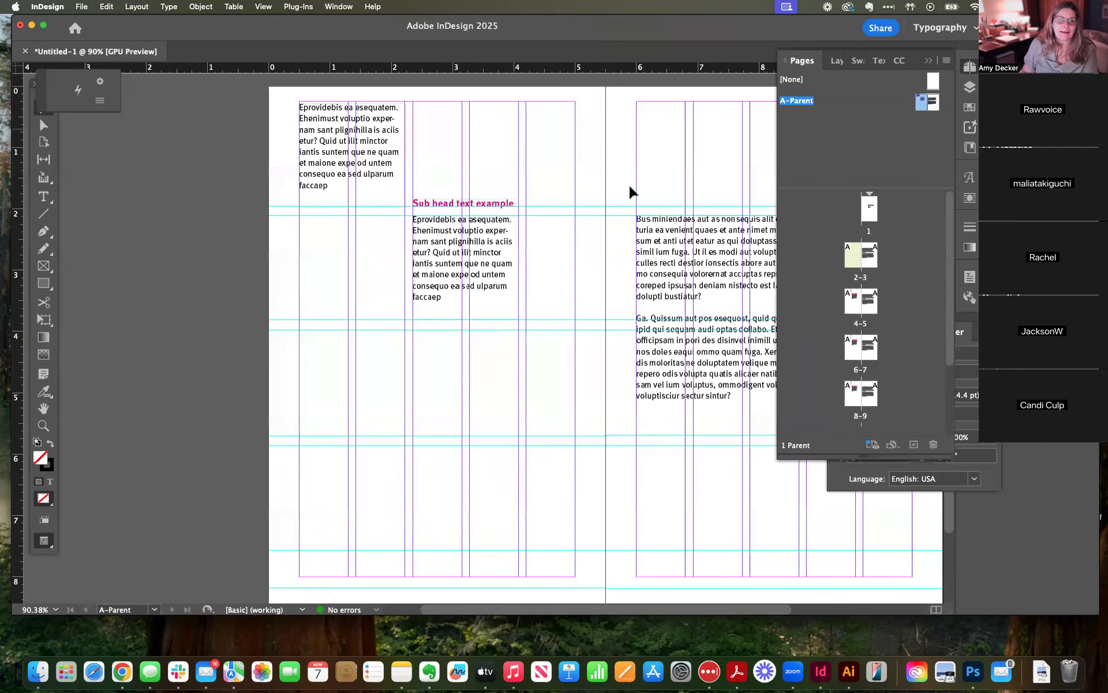
Step: Add a footer text frame under the left parent page's first two columns, reading "10 |", the author's first name in possessive form and "Manifesto"
scroll(519, 249, "down", 3)
scroll(519, 248, "right", 3)
scroll(519, 249, "right", 2)
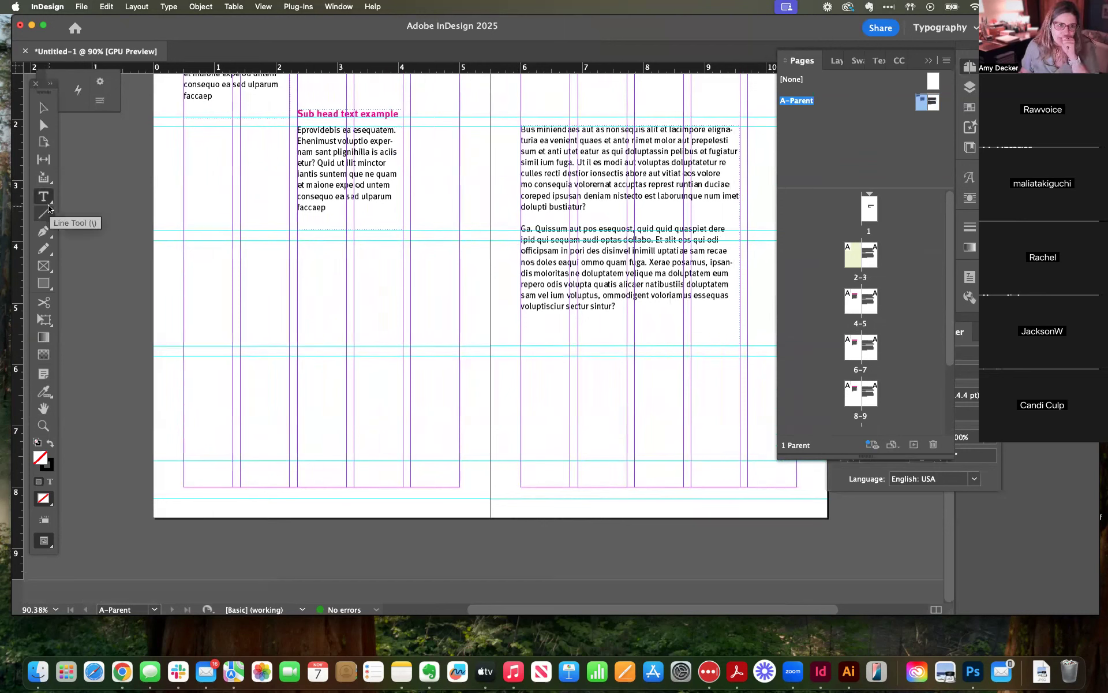
left_click_drag(183, 489, 287, 502)
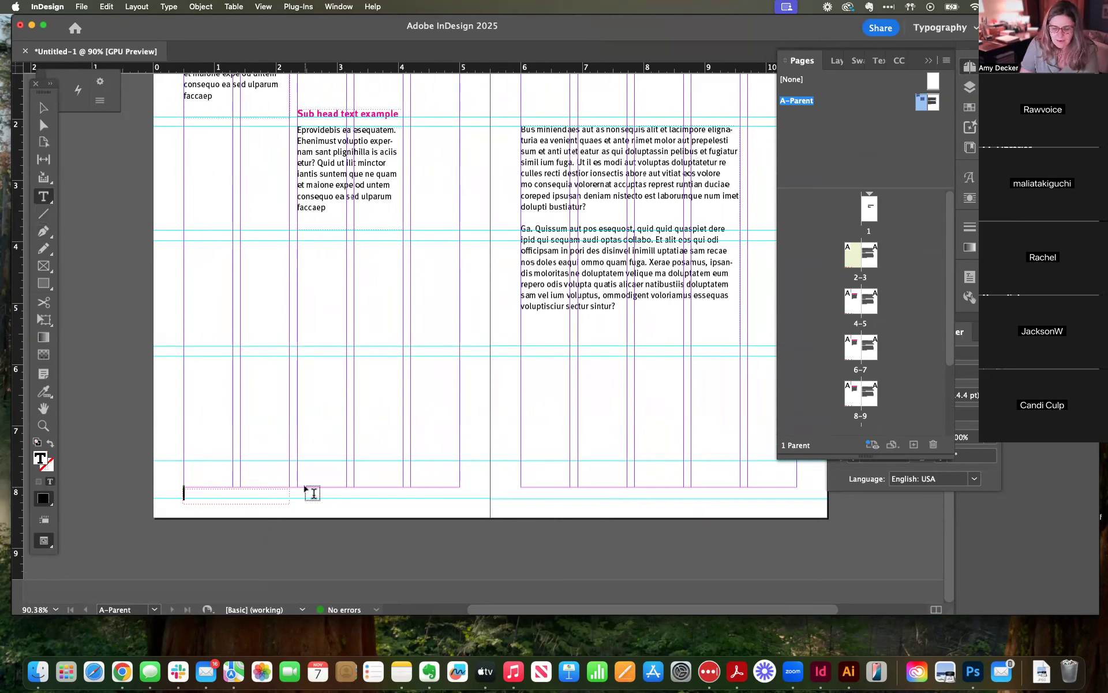
type("10")
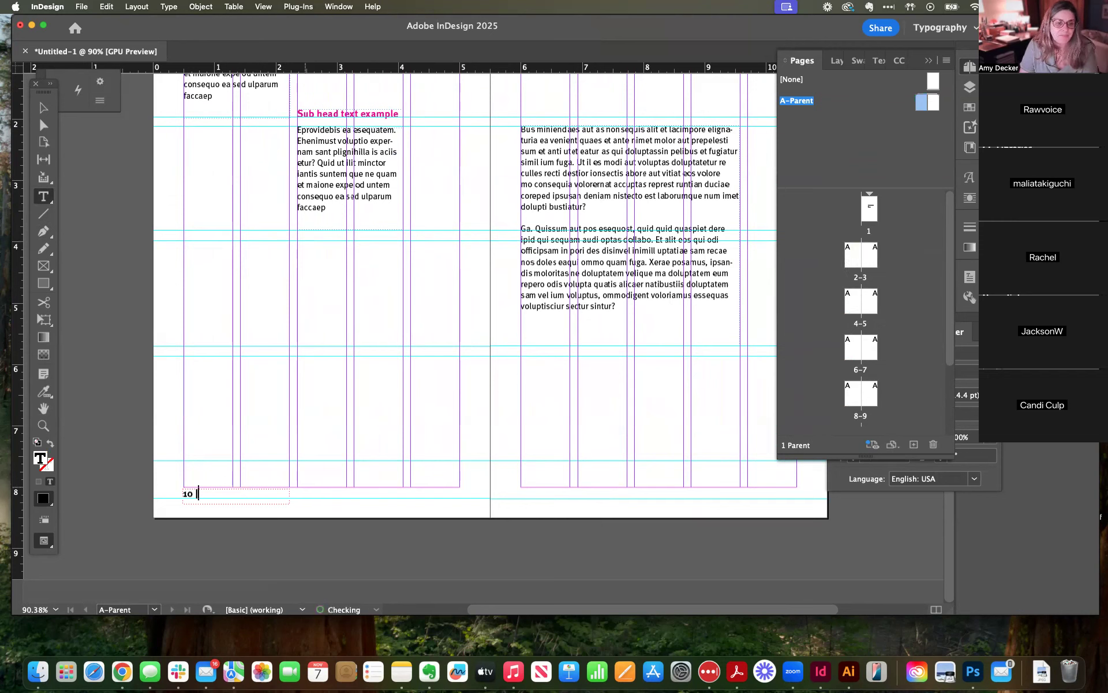
type(" | A")
type("my's")
type(" Manifesto")
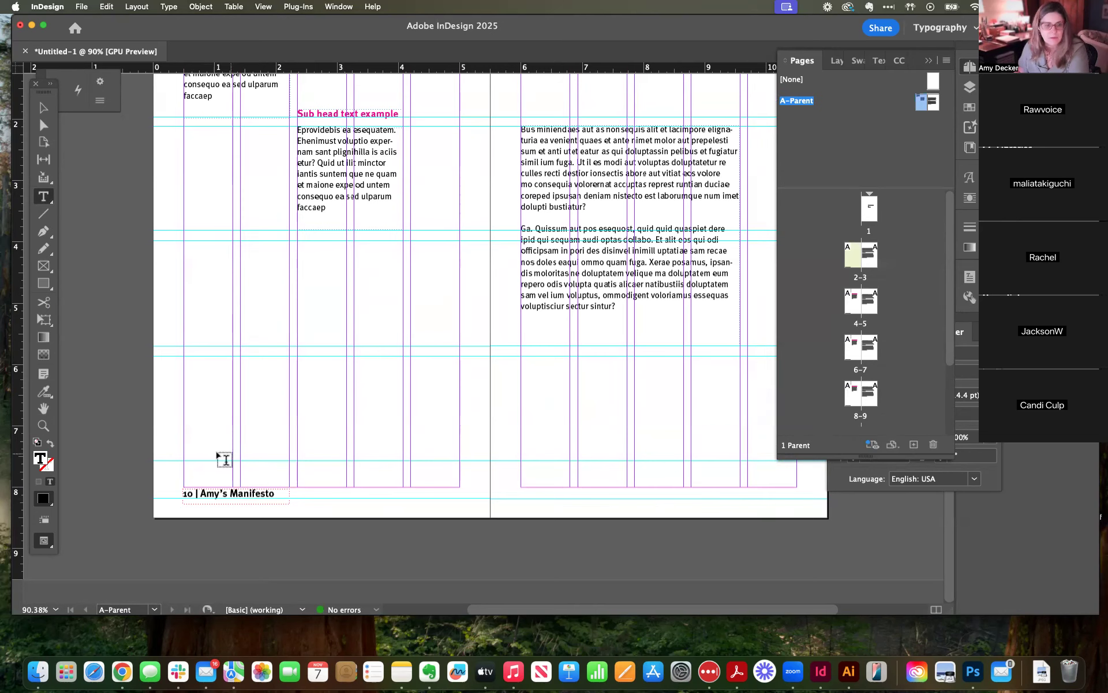
Step: Align the footer frame's left edge with the left margin just below the bottom margin, and add a vertical guide at 1/2 inch
key("Escape")
left_click(133, 202)
key("super+1")
key("super+=")
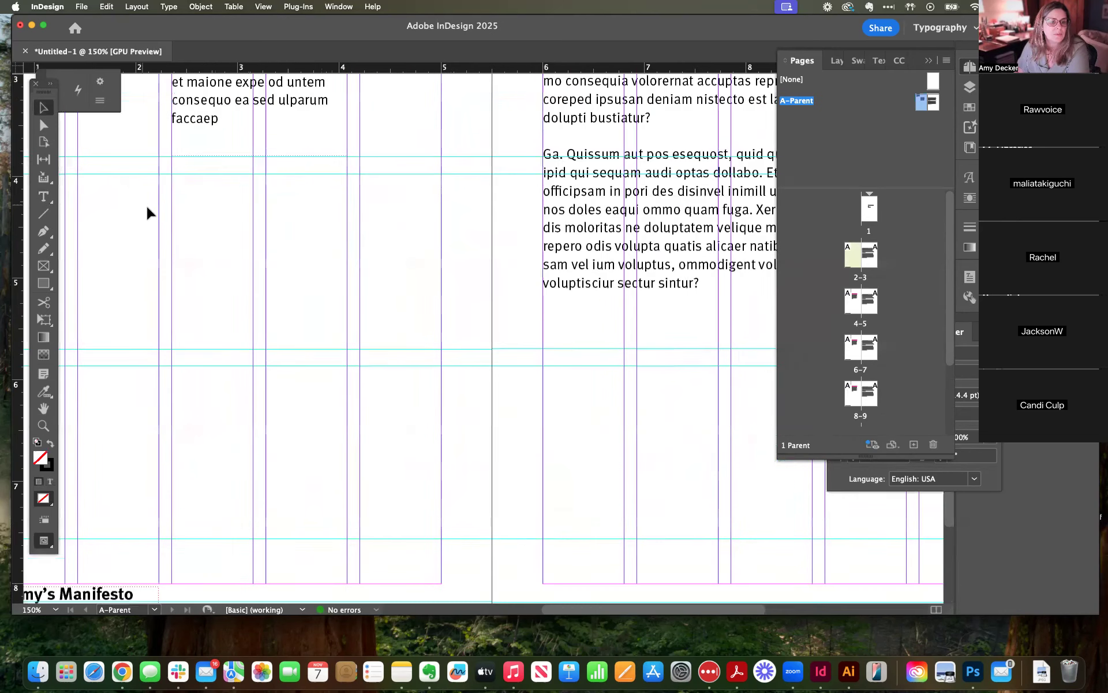
key("super+=")
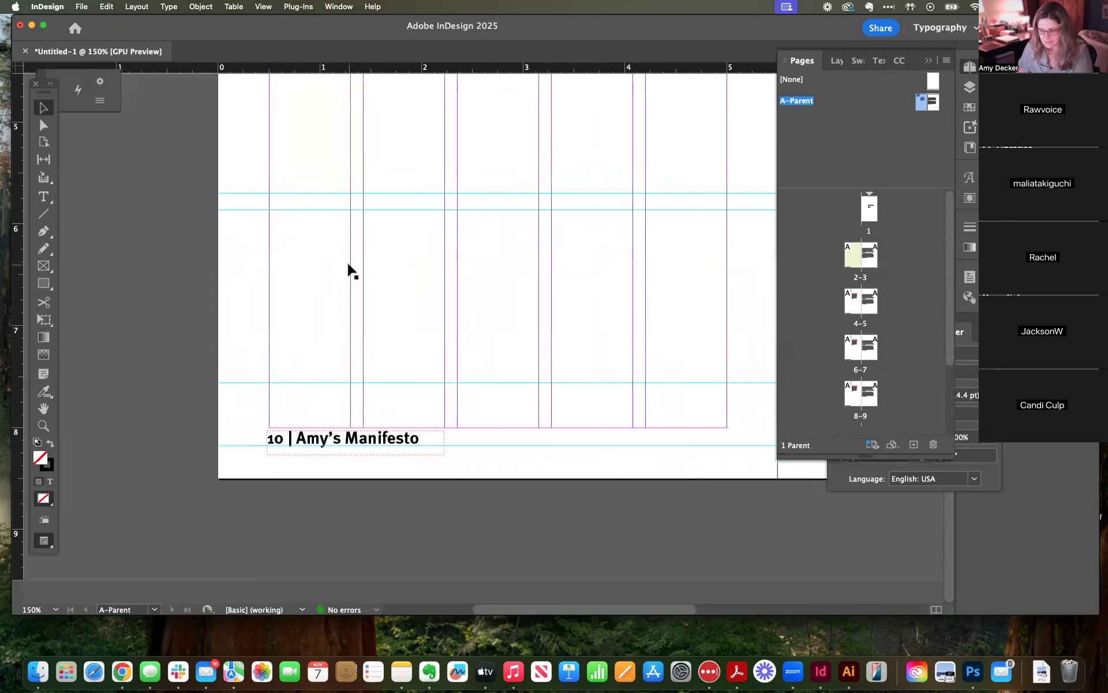
key("super+=")
key("super+=")
key("super+=")
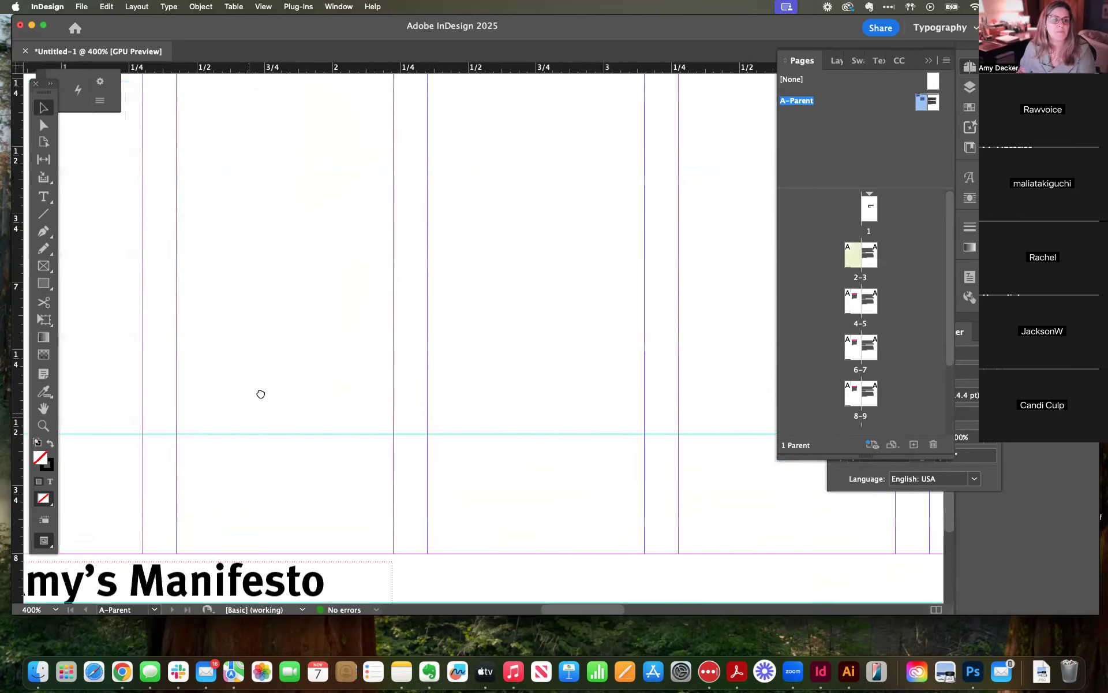
left_click_drag(260, 390, 504, 128)
left_click_drag(359, 205, 356, 174)
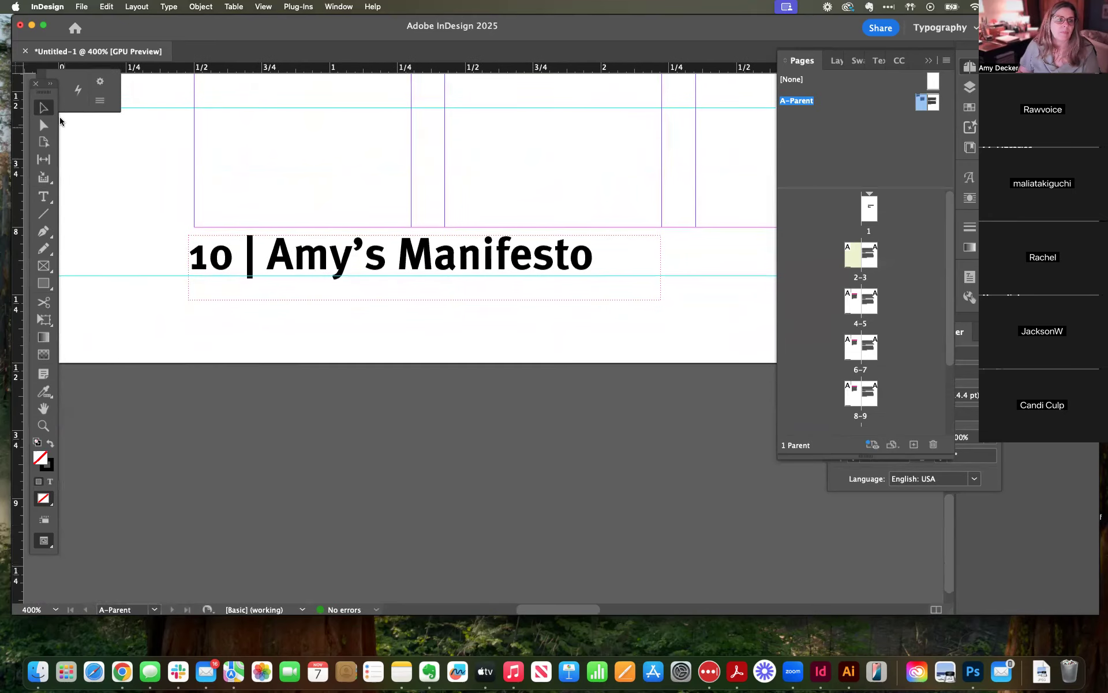
left_click(231, 239)
double_click(231, 240)
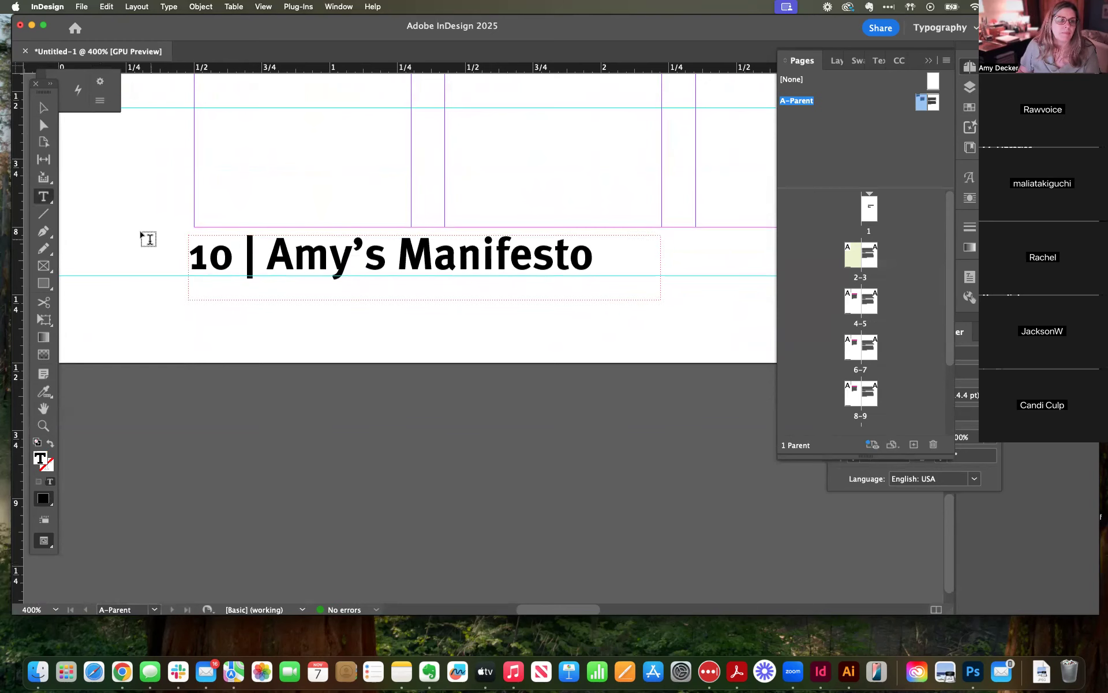
left_click(44, 107)
left_click_drag(262, 280, 281, 280)
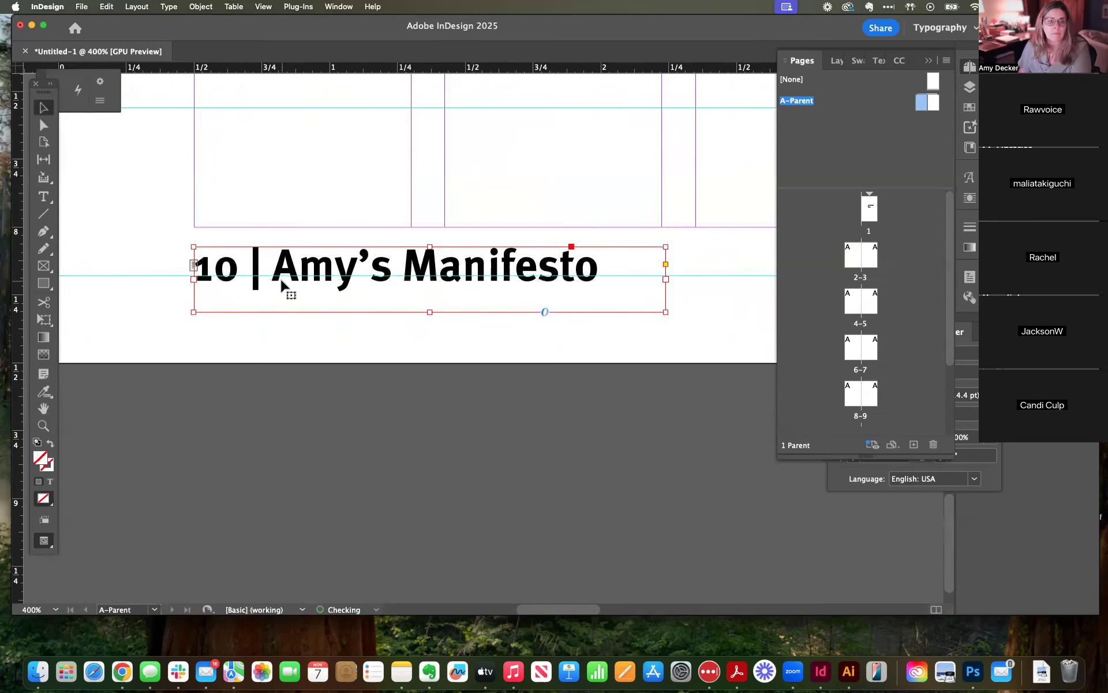
key("Up")
key("Up")
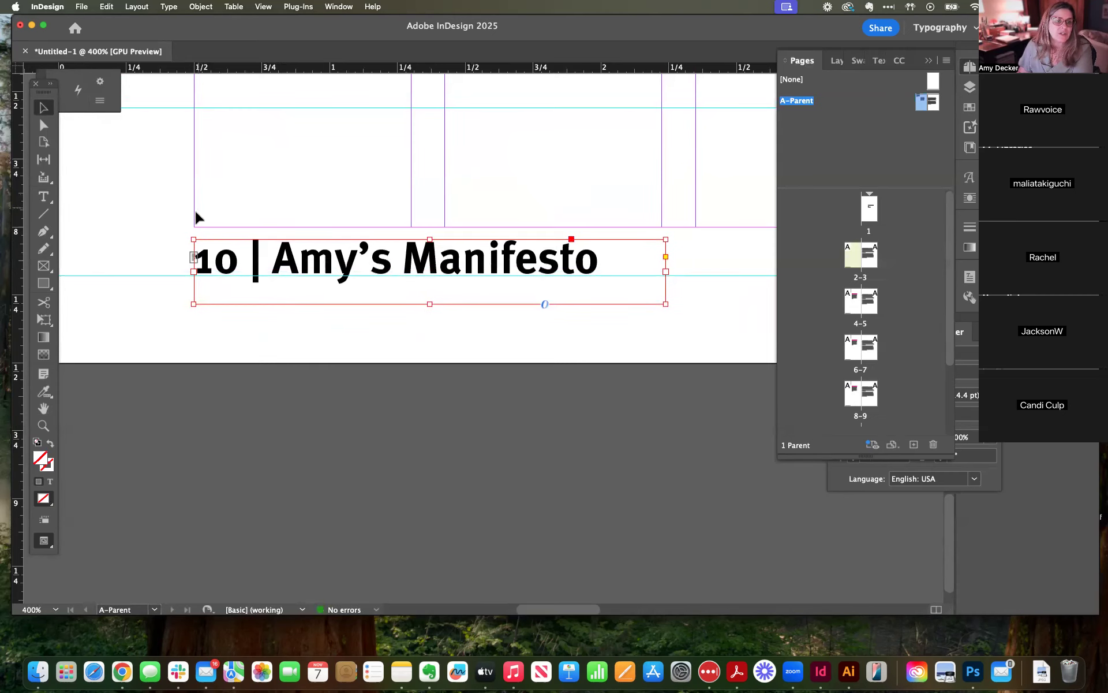
left_click_drag(19, 286, 193, 270)
Step: Set the footer's vertical bar and manifesto title to 9 pt, leaving the page number out of the change
triple_click(245, 261)
left_click_drag(249, 262, 613, 271)
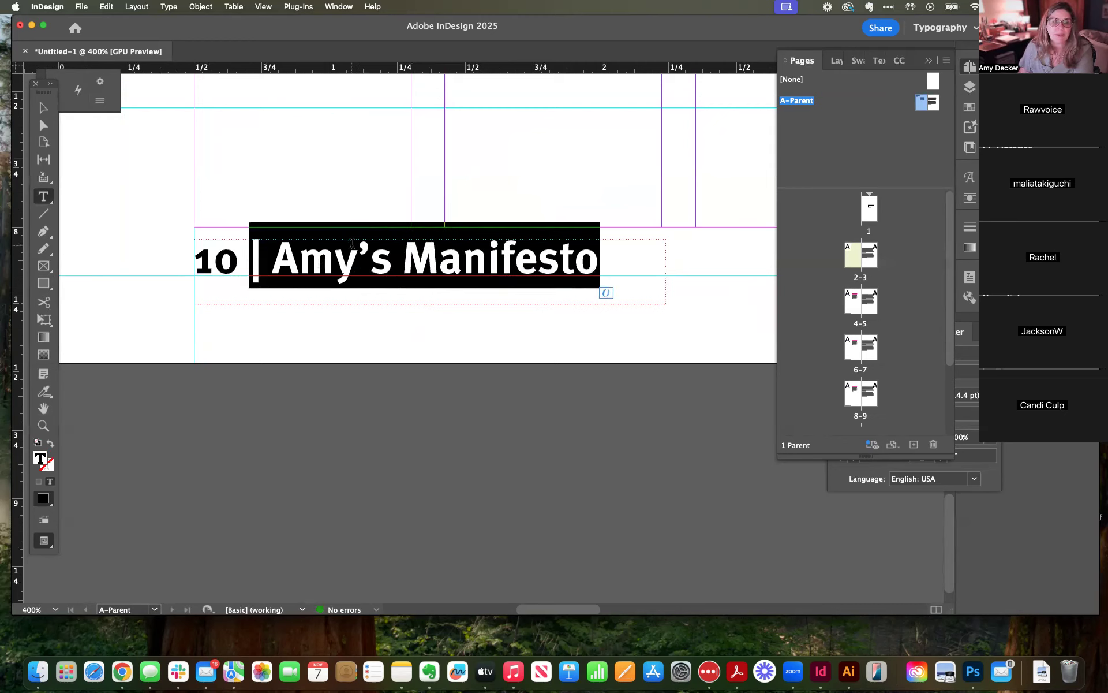
left_click_drag(978, 320, 742, 153)
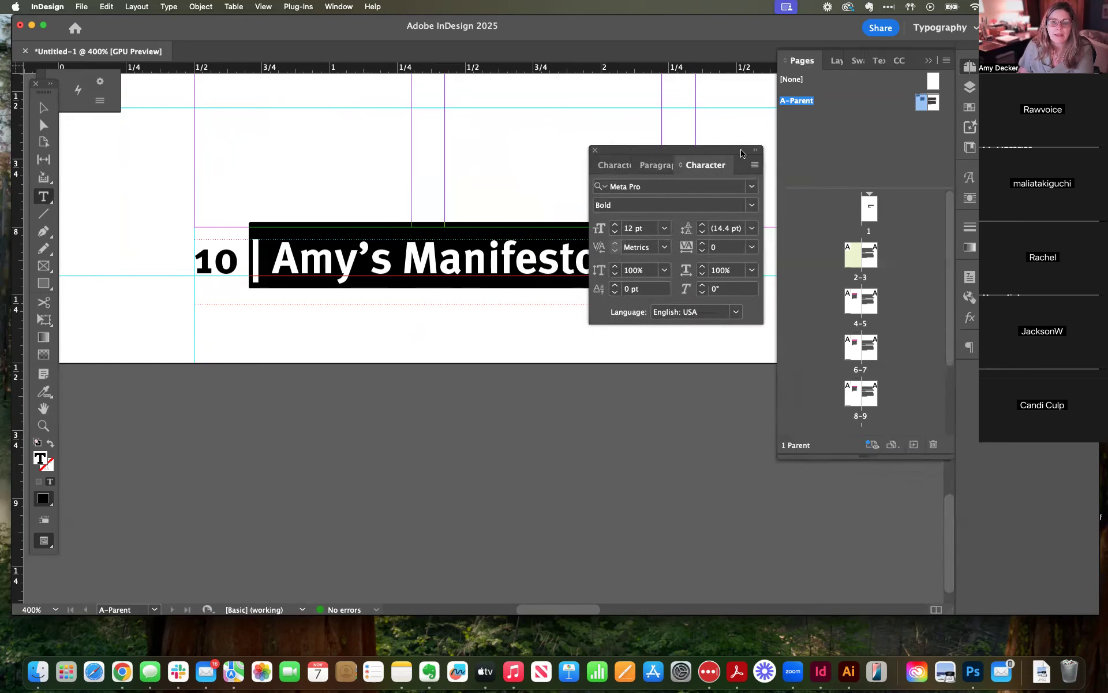
left_click(616, 232)
left_click(617, 231)
left_click(617, 232)
left_click(617, 231)
left_click(616, 232)
left_click(616, 224)
left_click(617, 225)
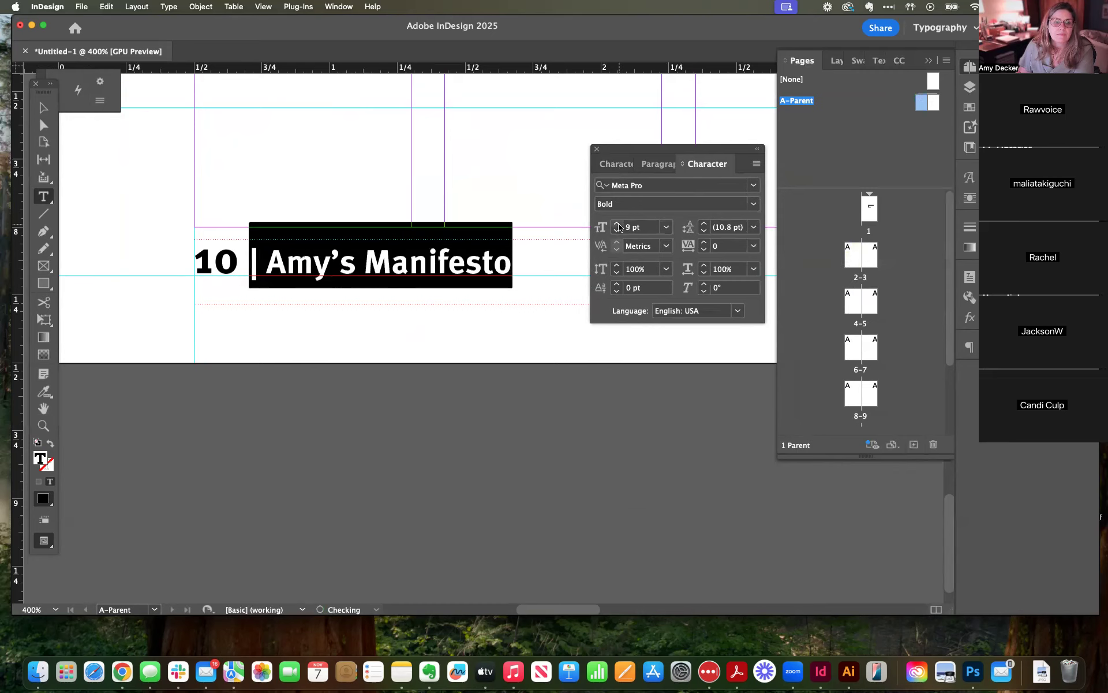
left_click(406, 359)
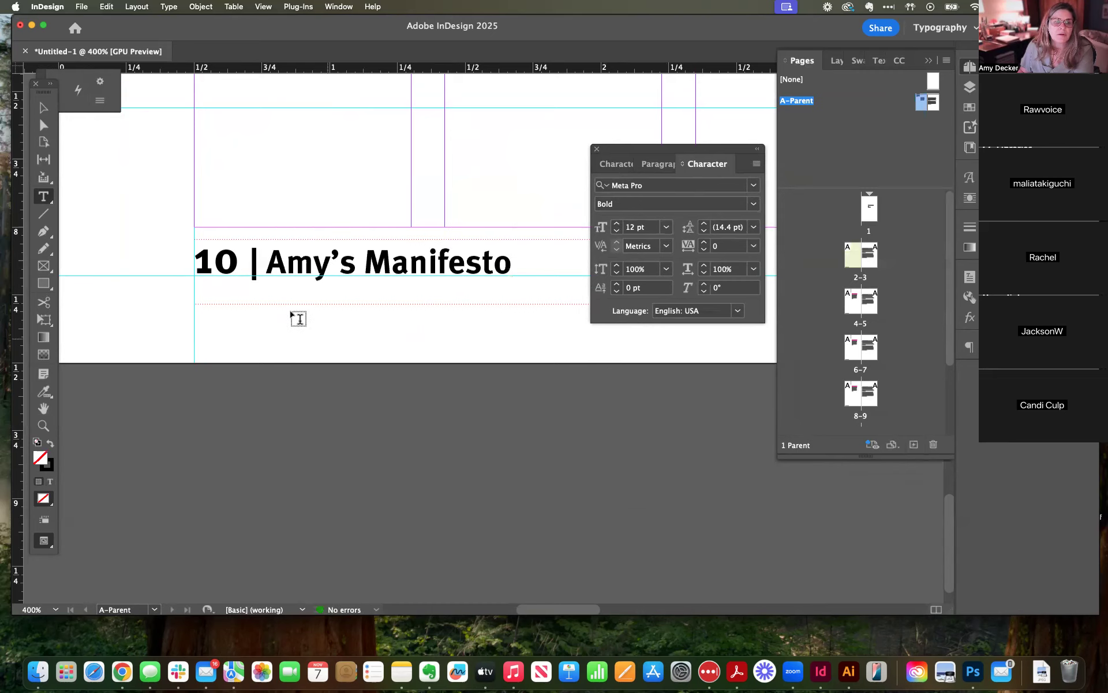
Step: Color the footer's page number 10 teal with RGB 35, 204, 199
double_click(234, 258)
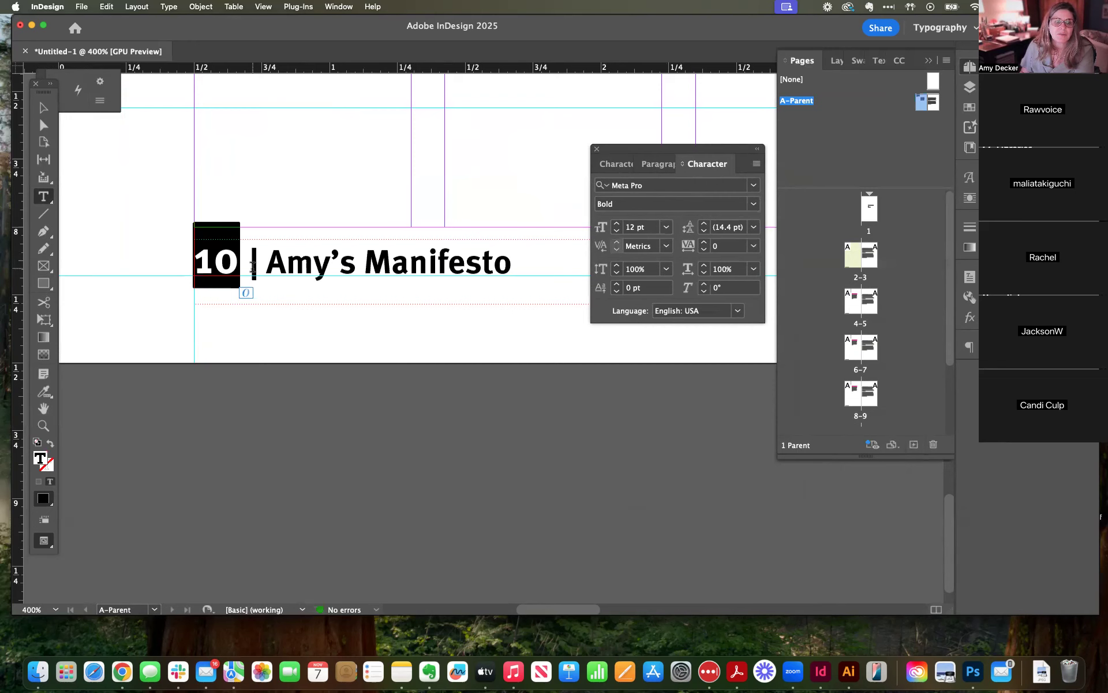
left_click_drag(253, 267, 514, 277)
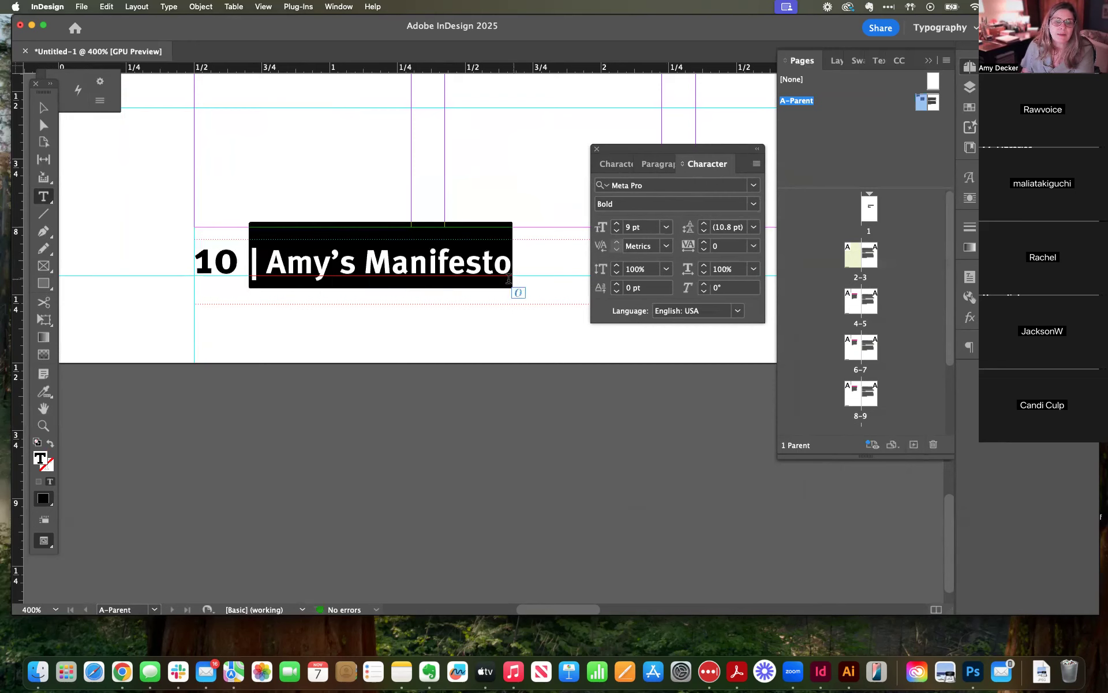
double_click(233, 263)
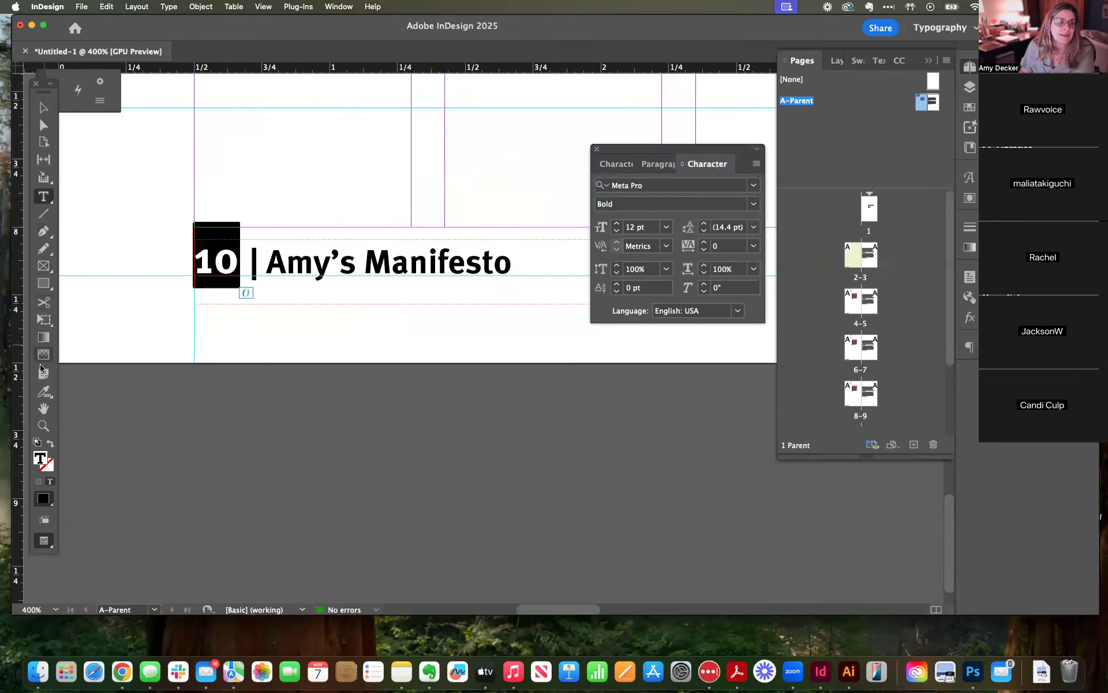
double_click(39, 457)
left_click(504, 301)
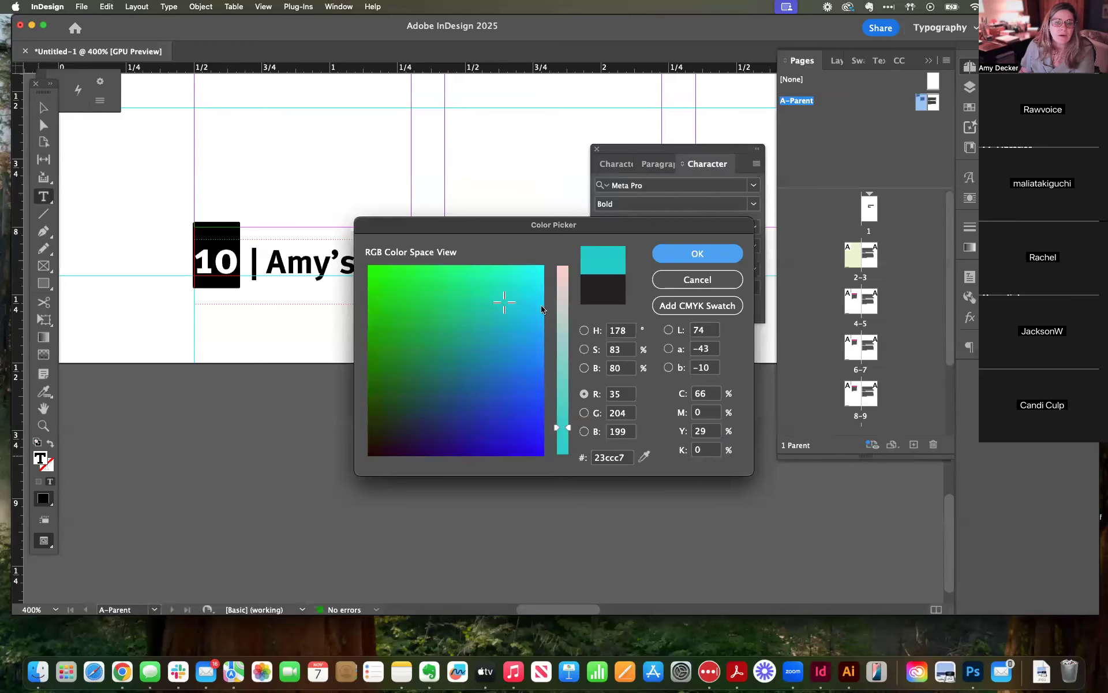
left_click(683, 254)
left_click(328, 331)
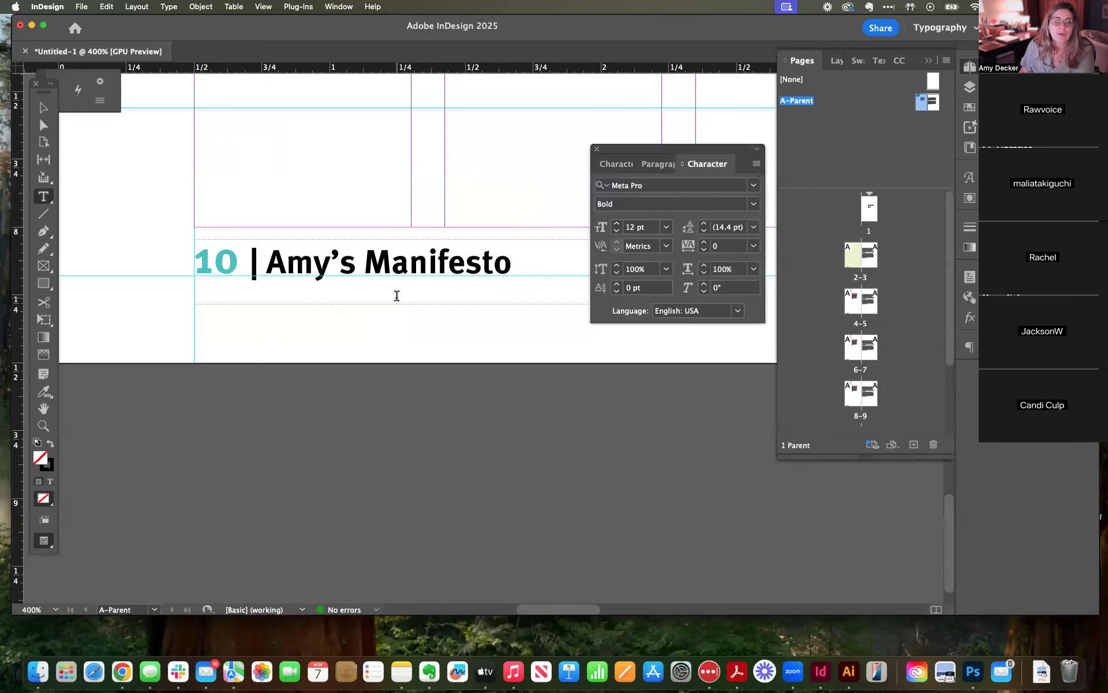
Step: Color the footer's vertical bar and manifesto title blue with RGB 35, 127, 227
left_click_drag(249, 270, 566, 277)
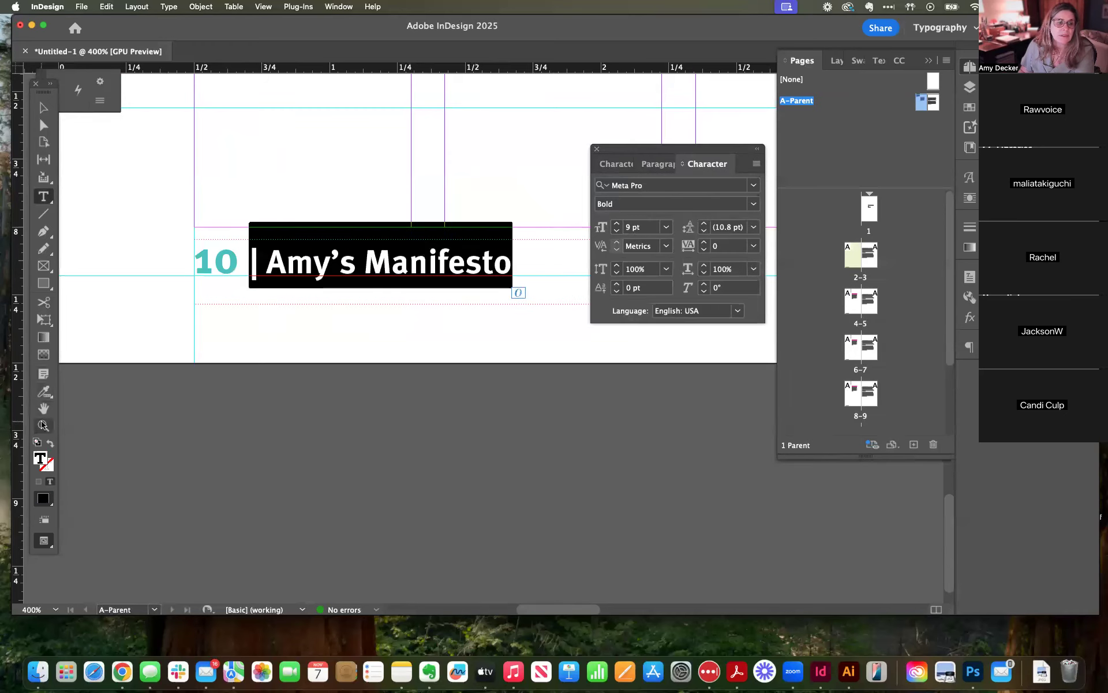
double_click(41, 459)
left_click(523, 360)
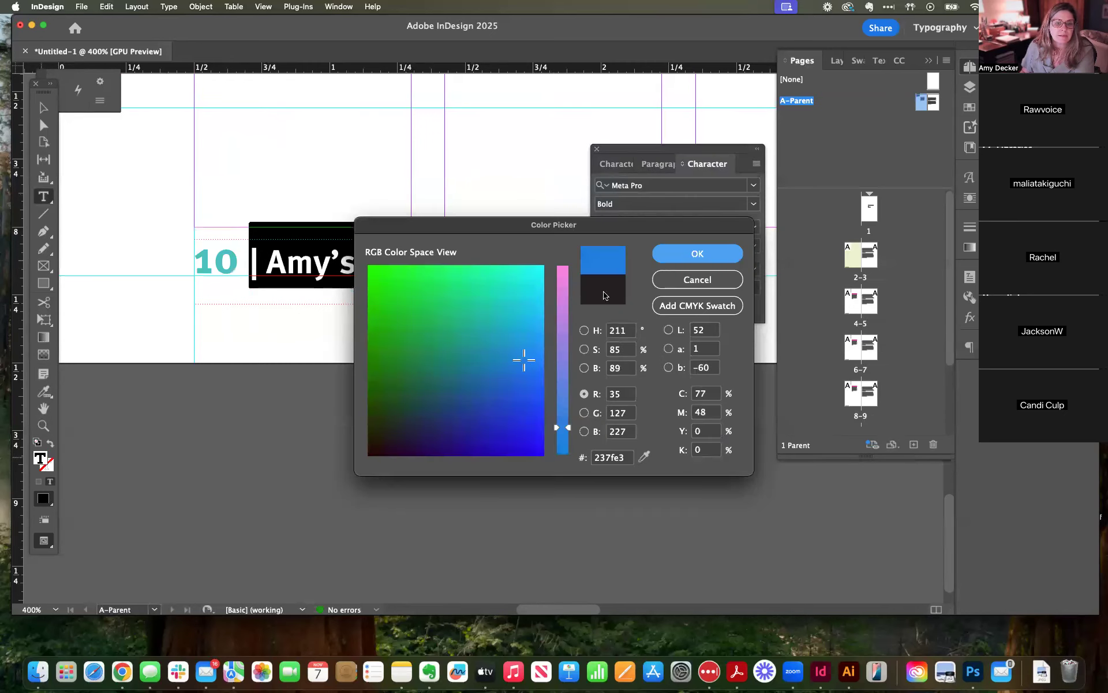
left_click(692, 259)
left_click(269, 316)
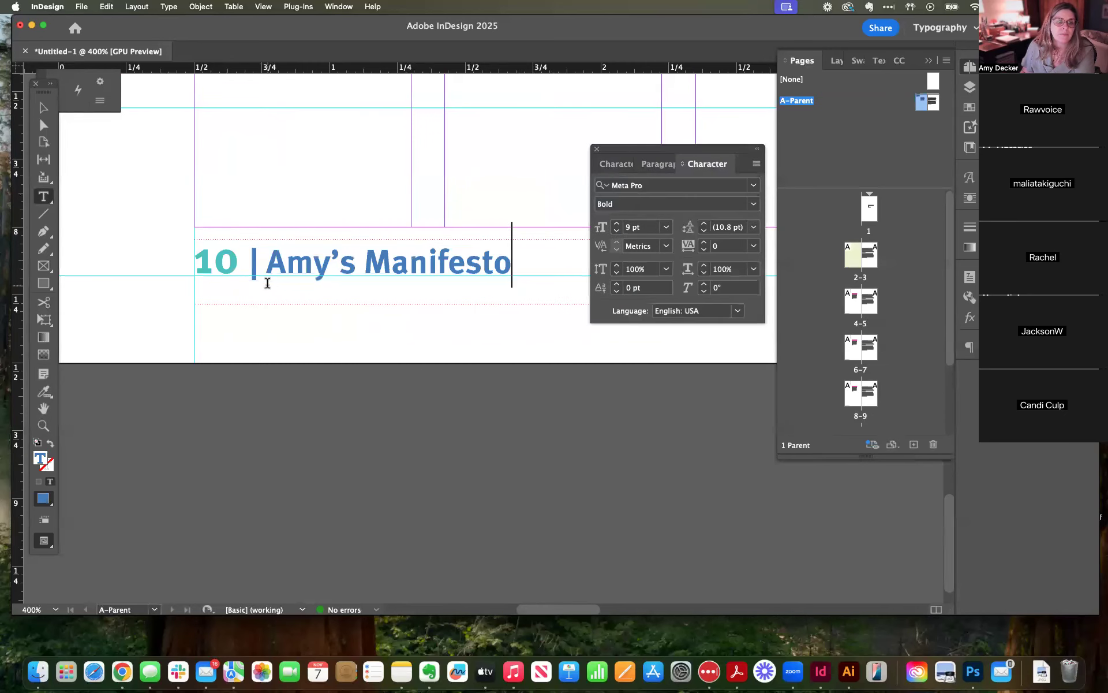
Step: Color the footer's vertical bar pink, leaving the page number and manifesto title out of the change
left_click_drag(246, 266, 257, 268)
double_click(40, 460)
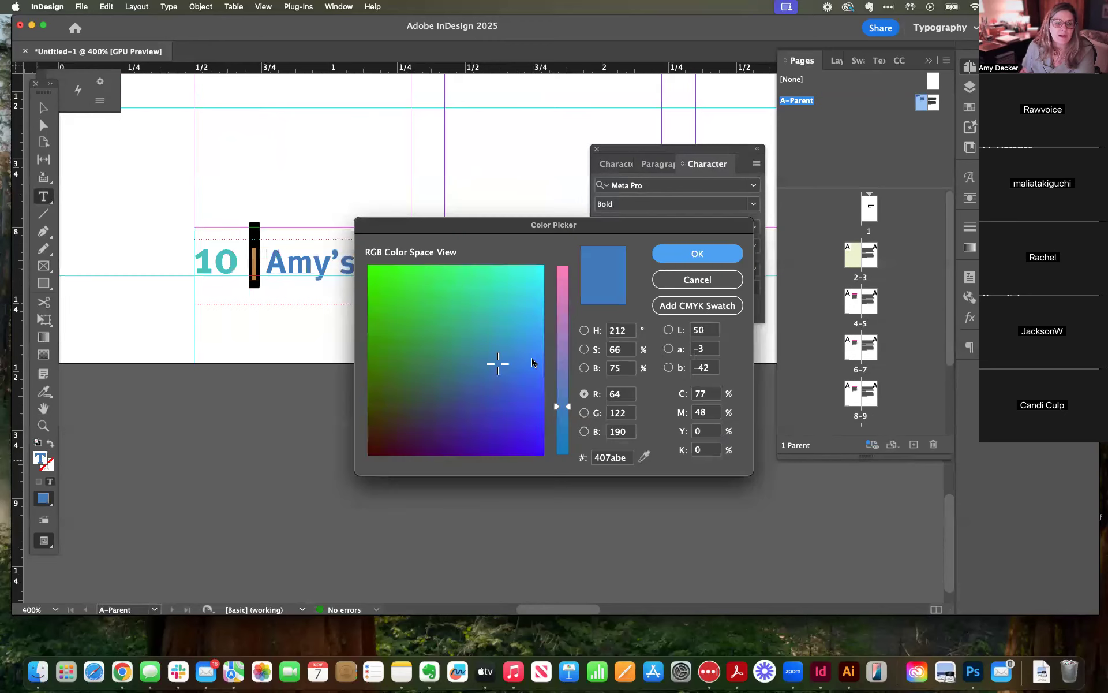
left_click(562, 305)
left_click(676, 254)
left_click(329, 341)
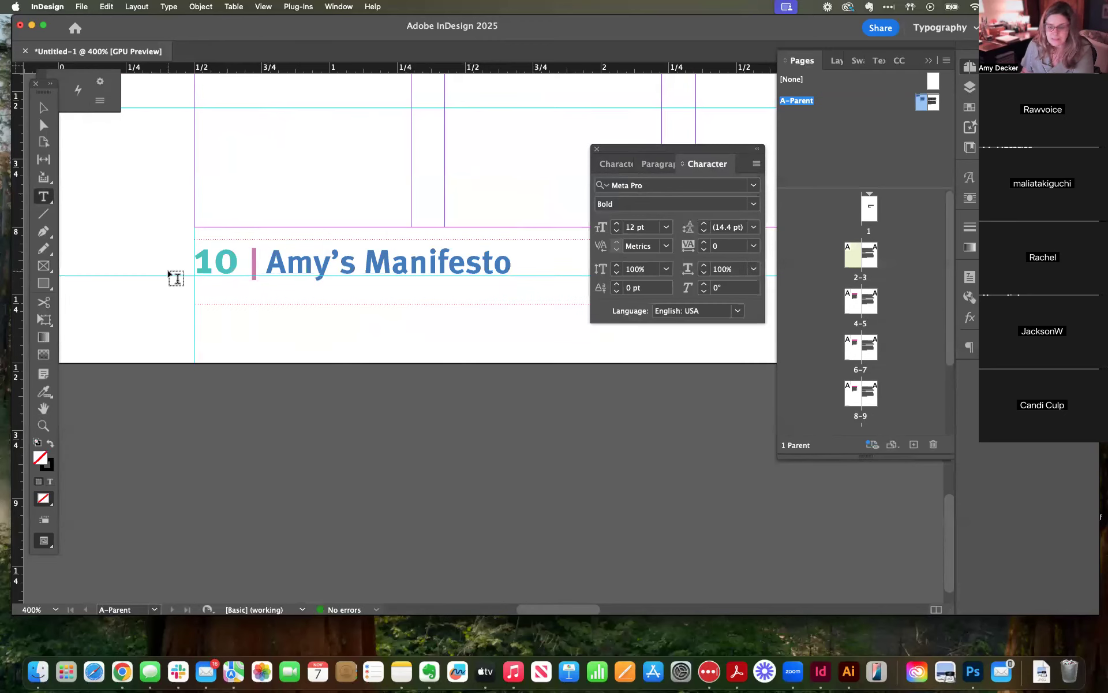
Step: Replace the typed page number 10 in the A-Parent footer with a Current Page Number marker
key("super+minus")
key("super+minus")
key("super+minus")
scroll(337, 349, "right", 5)
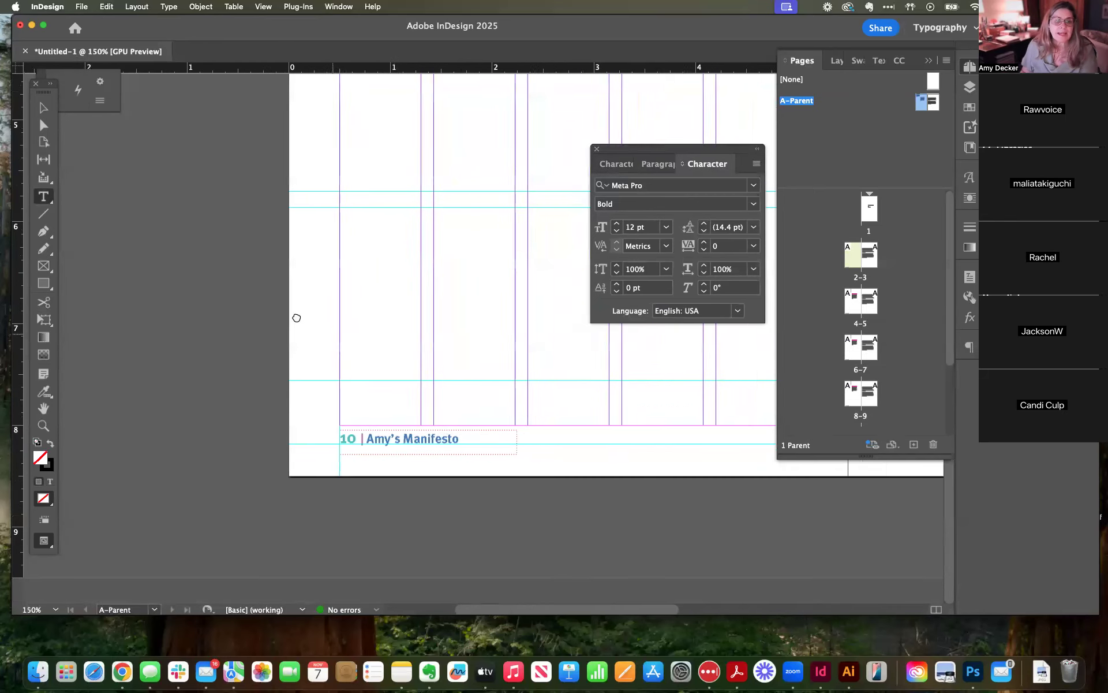
scroll(171, 190, "left", 2)
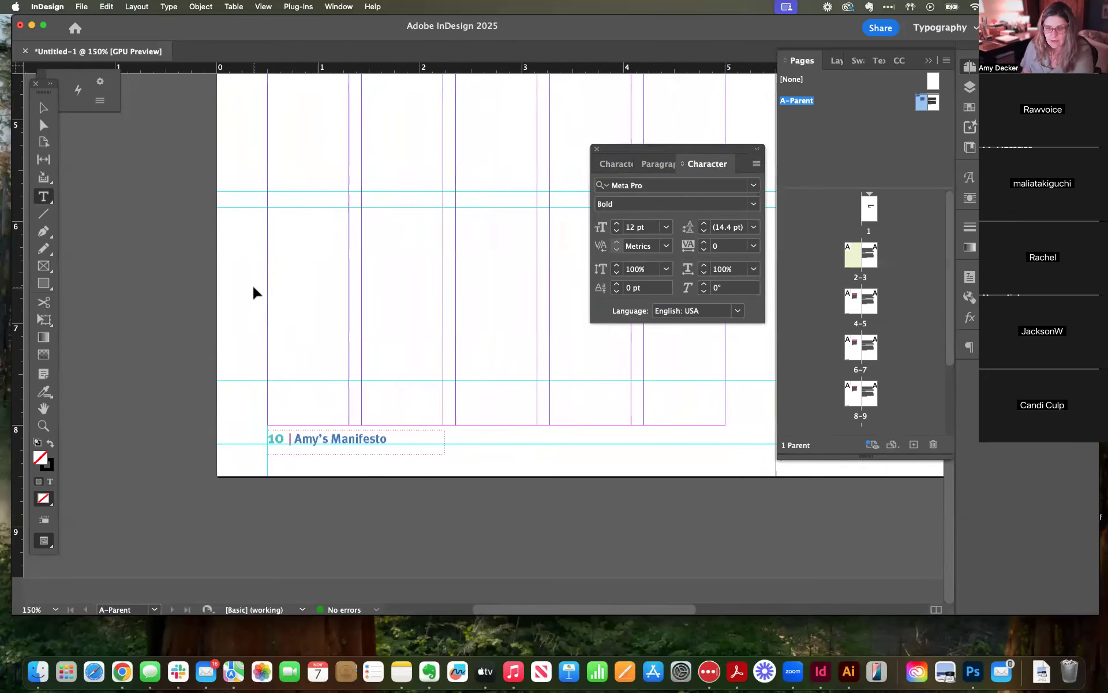
key("super+equal")
key("super+equal")
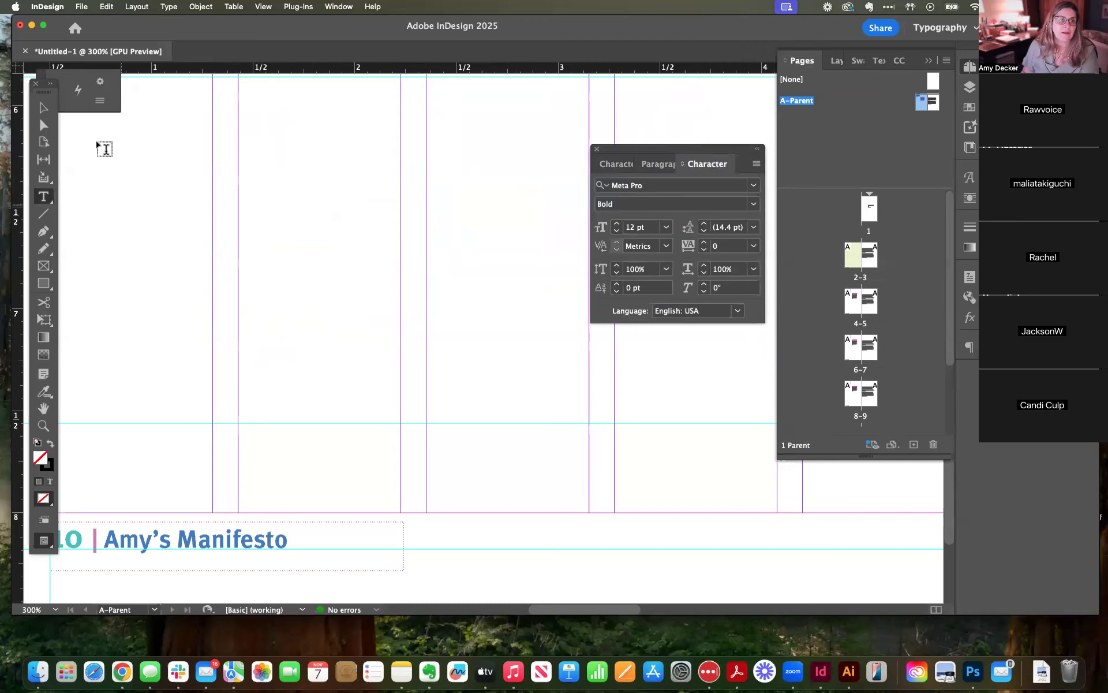
left_click(43, 108)
scroll(201, 250, "down", 5)
scroll(201, 249, "left", 3)
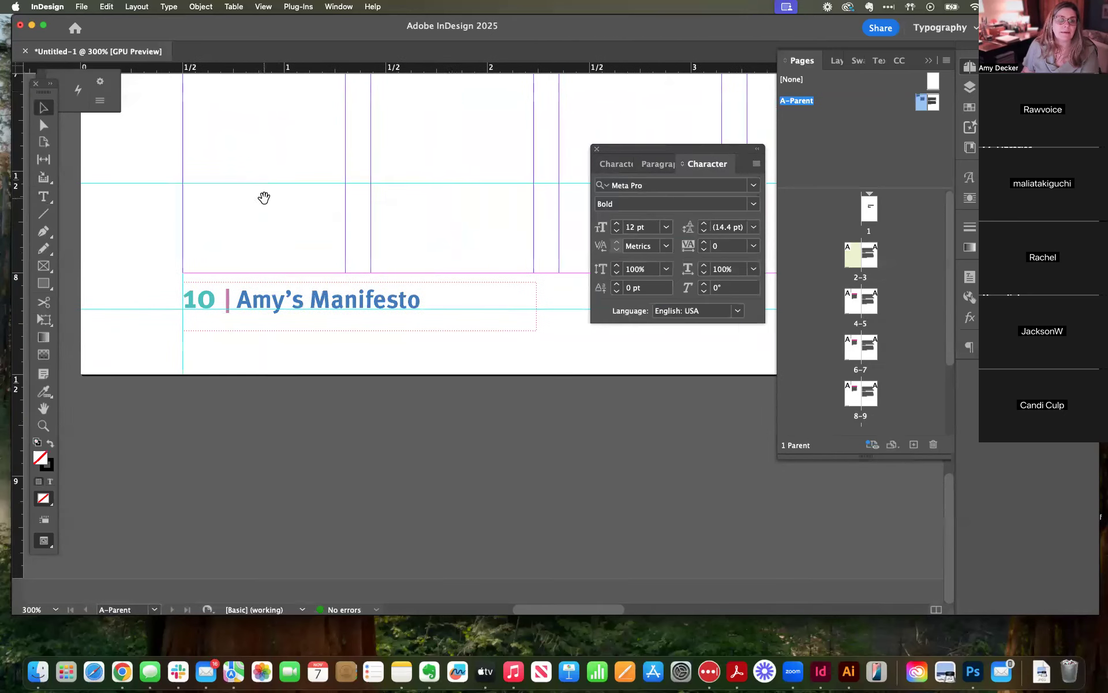
double_click(181, 299)
double_click(207, 299)
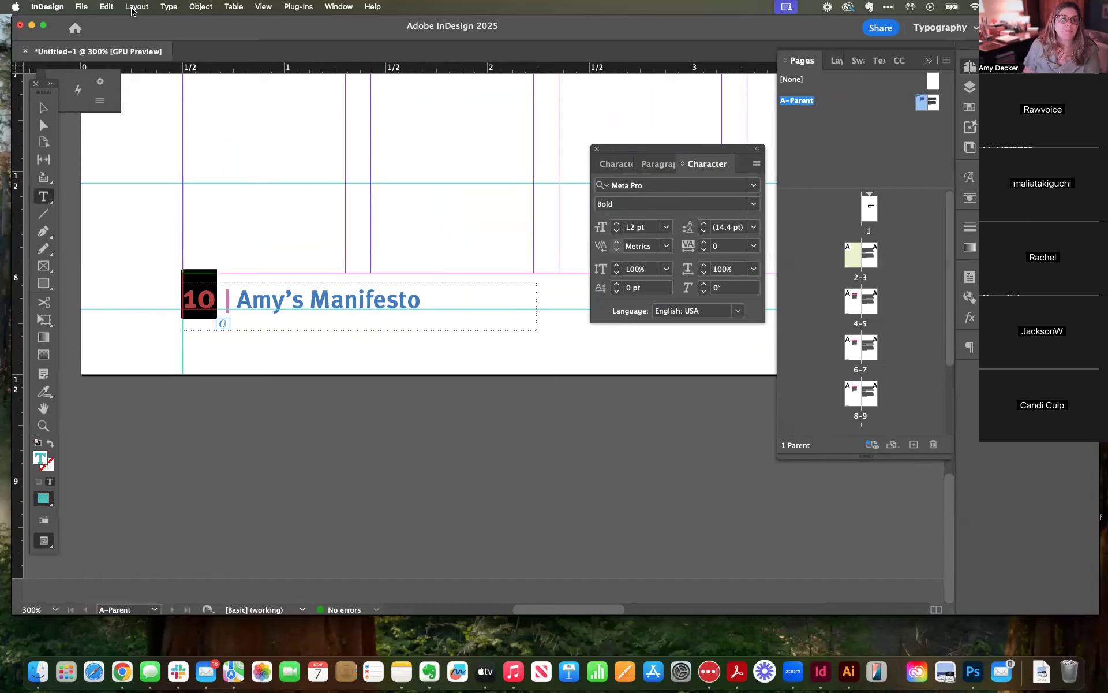
left_click(201, 7)
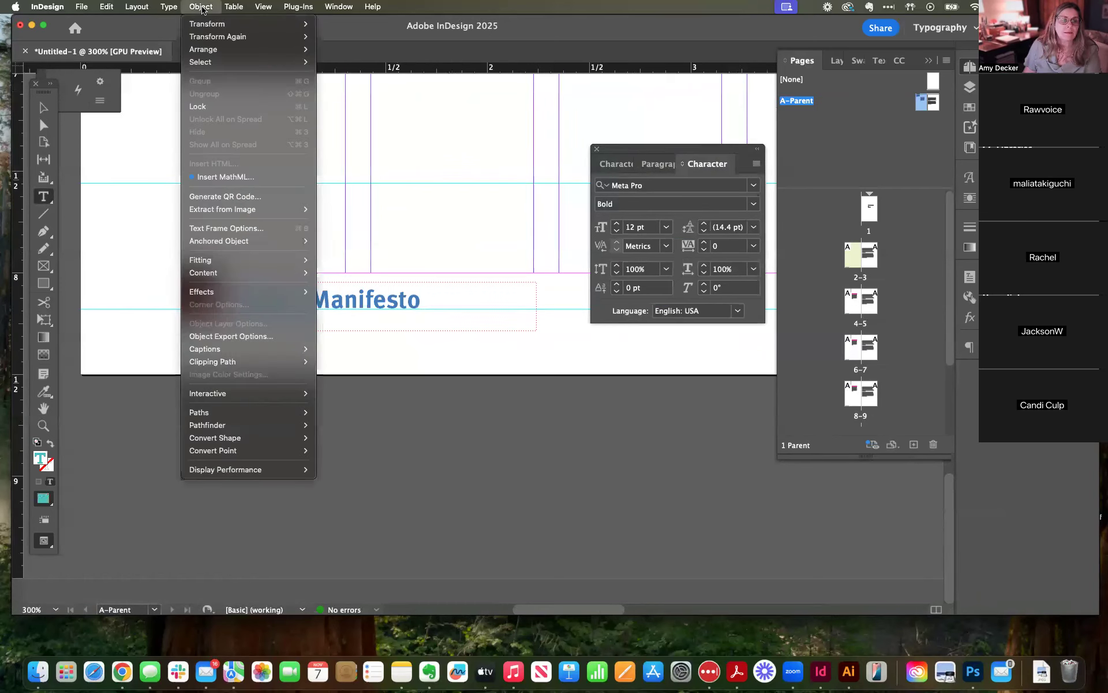
mouse_move(169, 6)
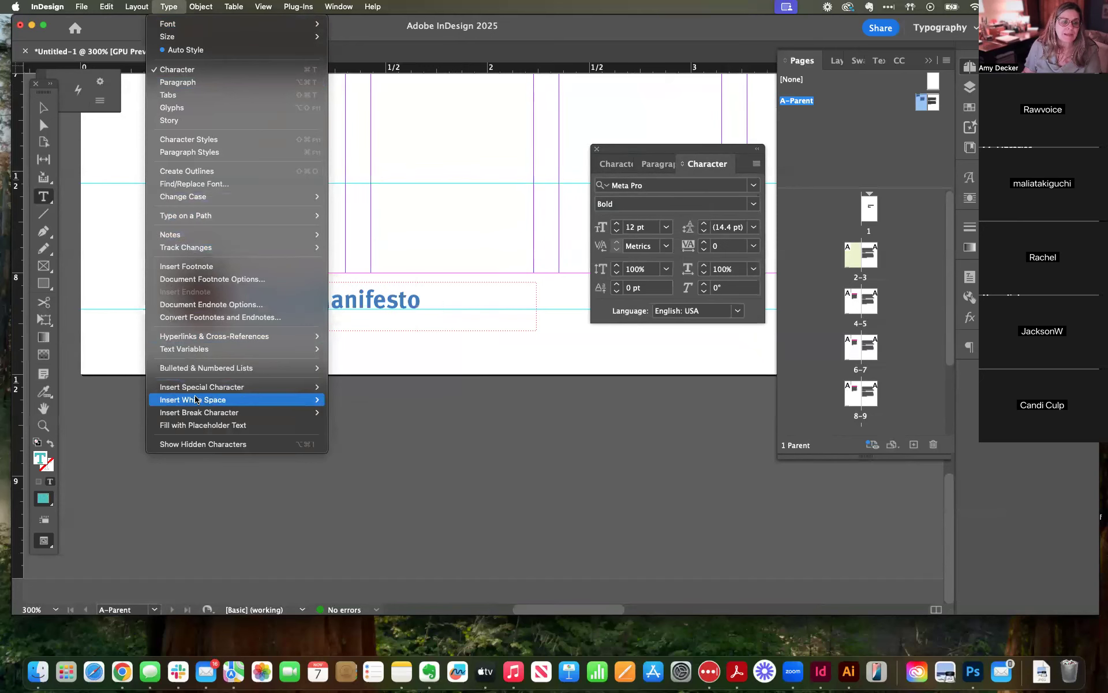
mouse_move(203, 388)
mouse_move(375, 403)
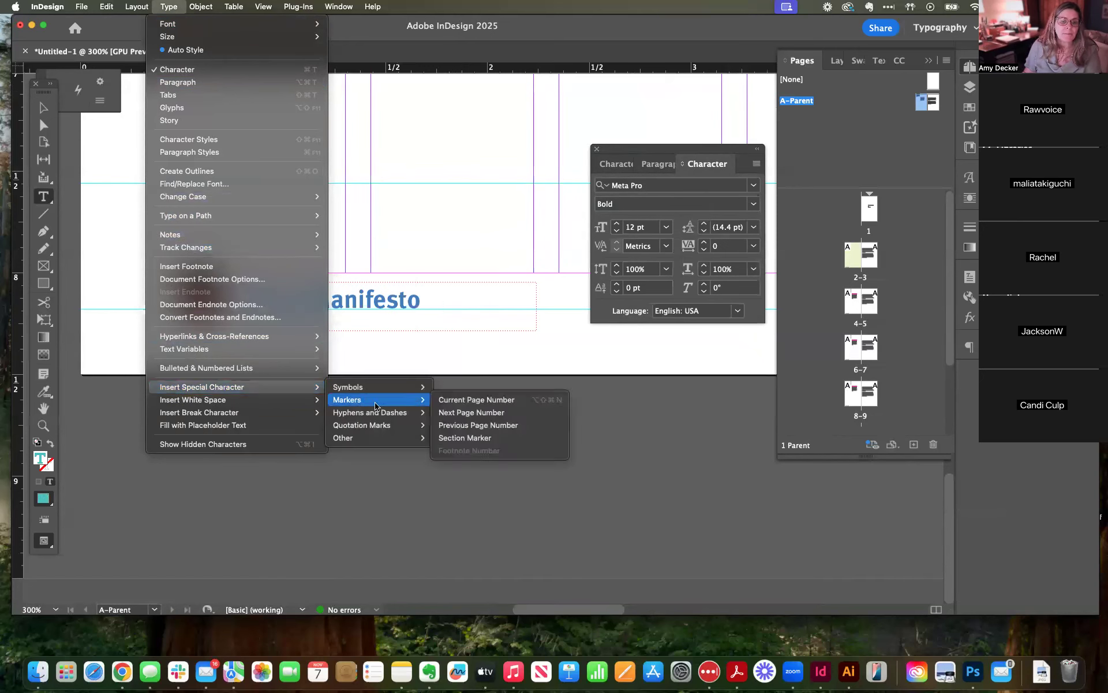
left_click(462, 400)
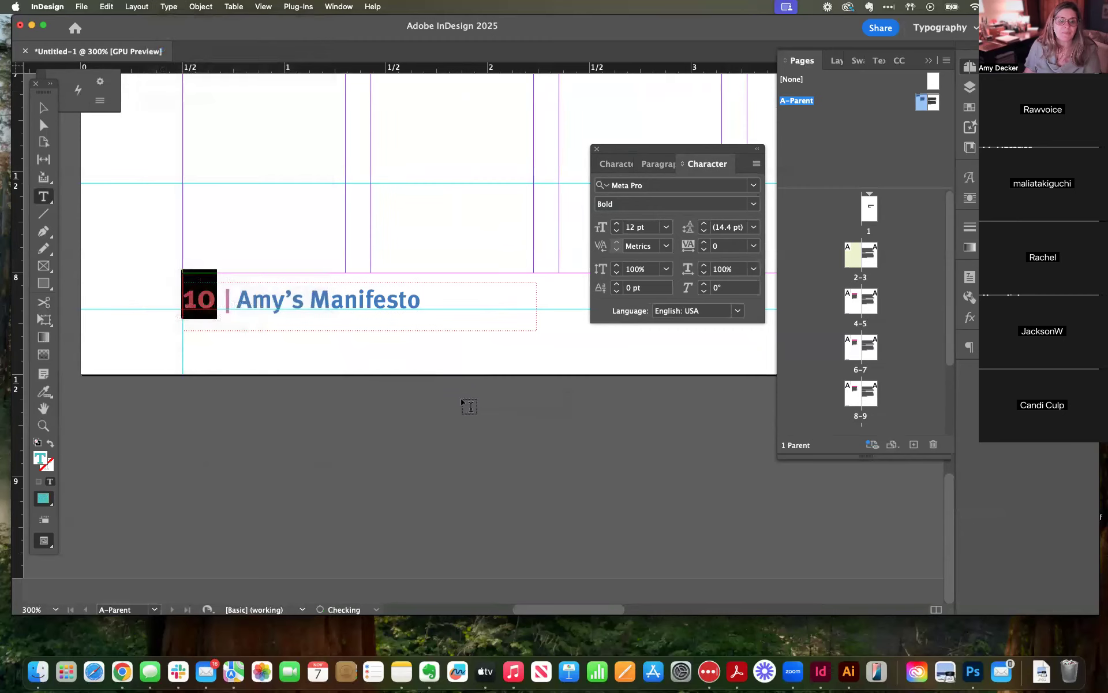
left_click_drag(201, 291, 173, 296)
left_click(209, 300)
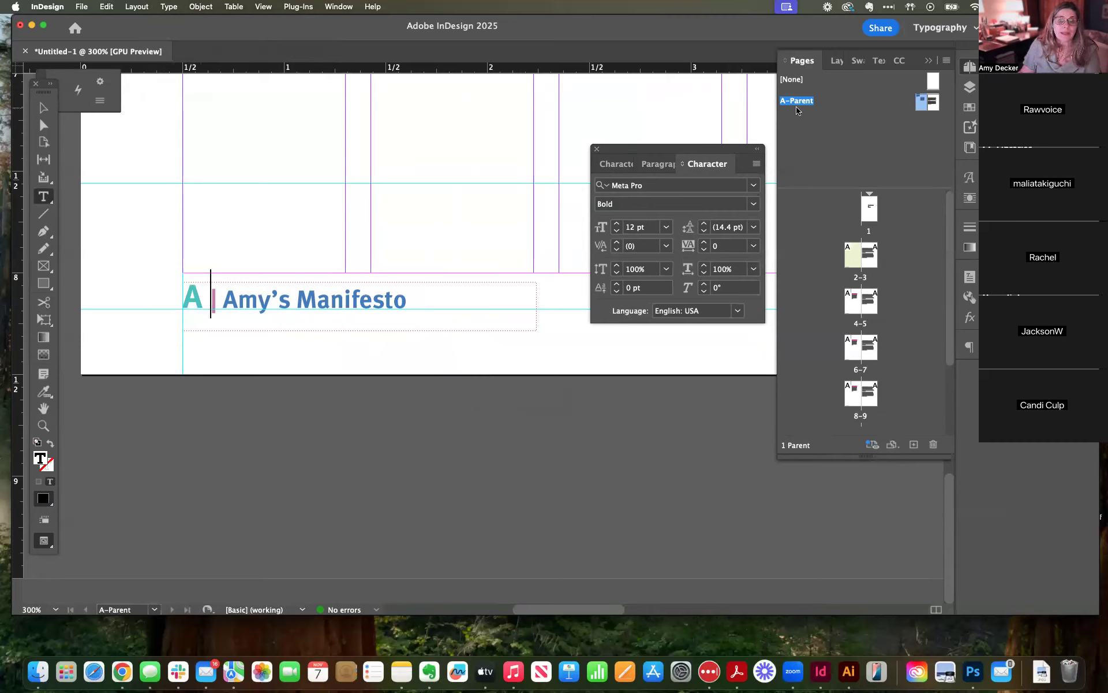
key("Escape")
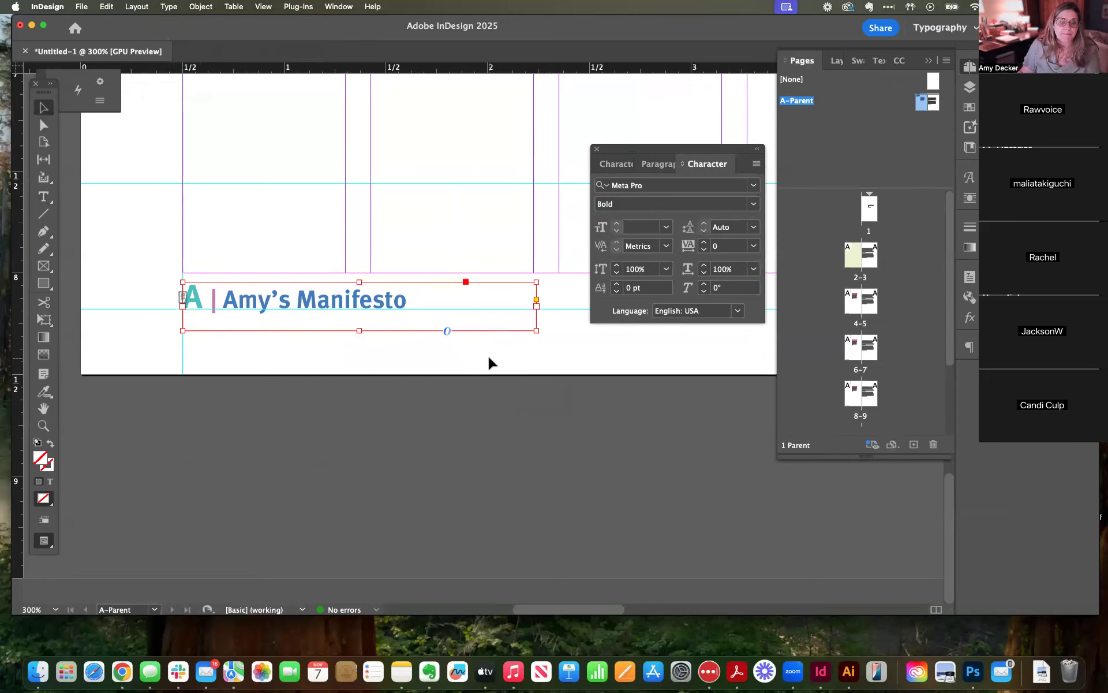
left_click(489, 363)
Step: Check the footer's automatic page number on pages 2, 4, 6 and 8
double_click(856, 261)
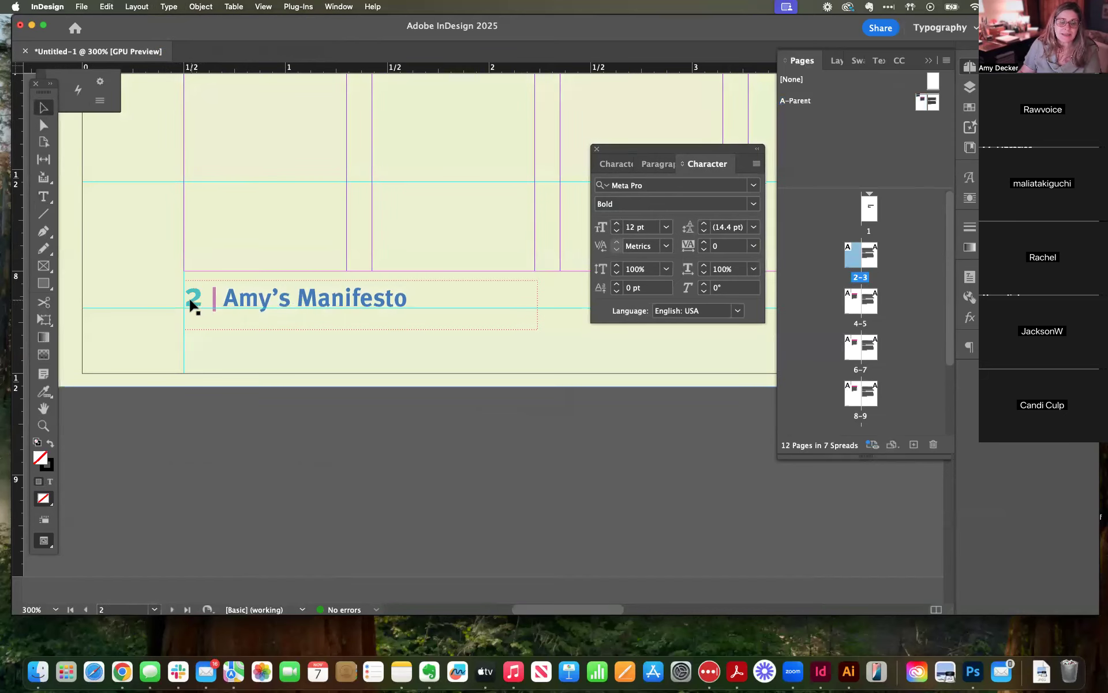
double_click(863, 298)
left_click(852, 354)
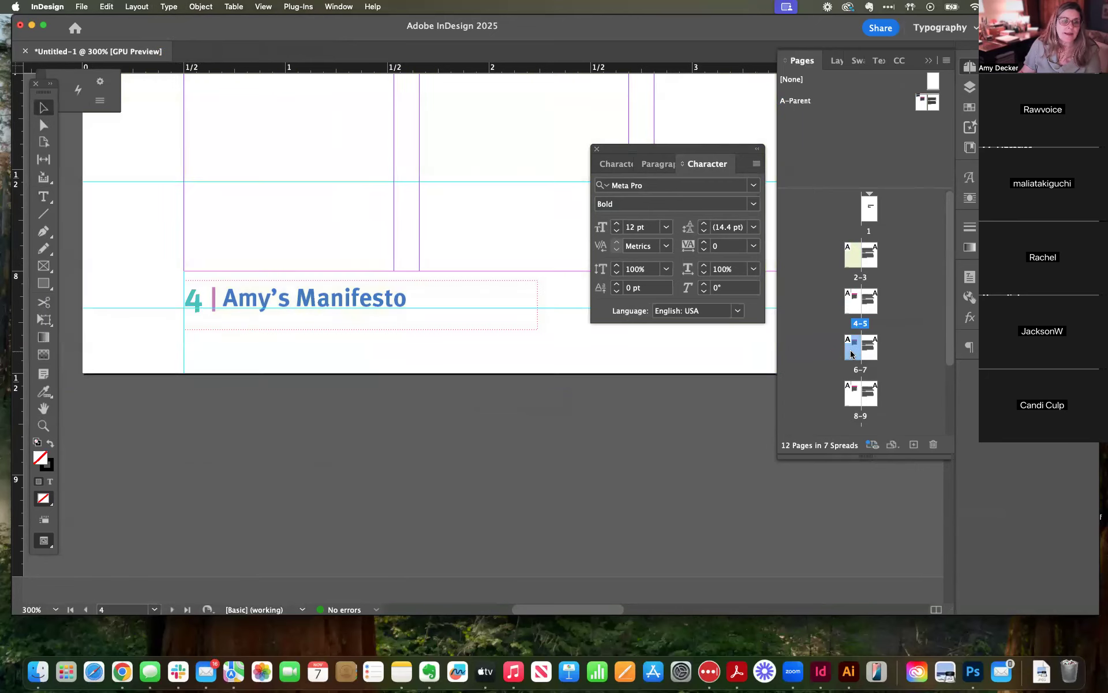
double_click(851, 355)
double_click(850, 399)
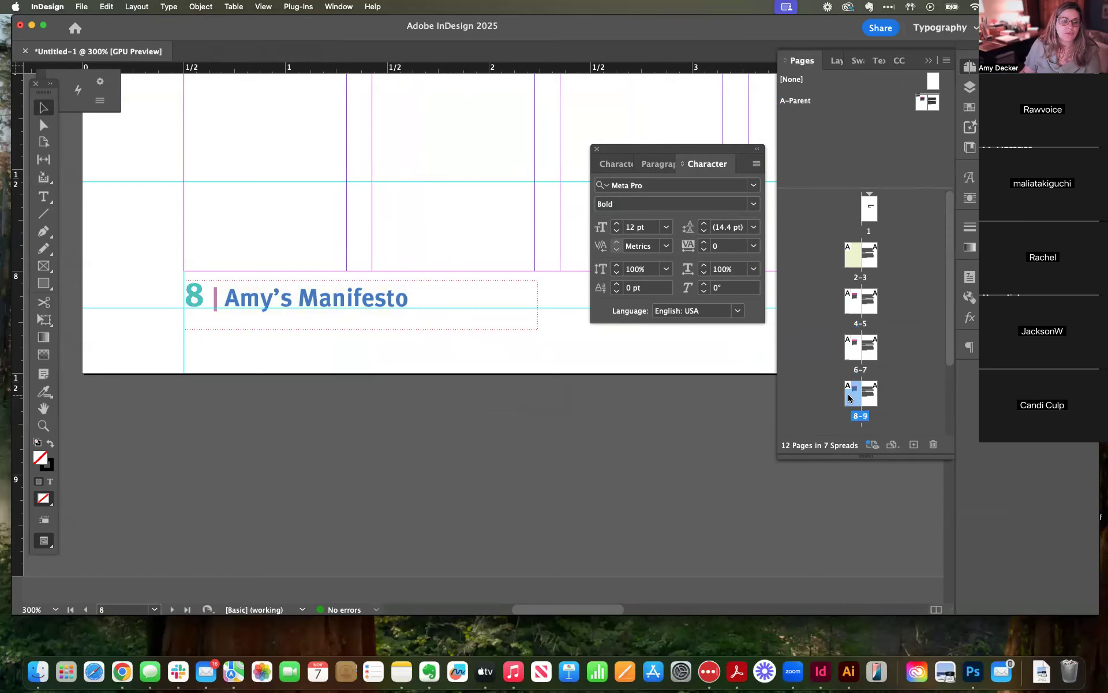
Step: Cut the footer frame from the A-Parent spread and delete the Folio layer along with its ruler guides
double_click(927, 104)
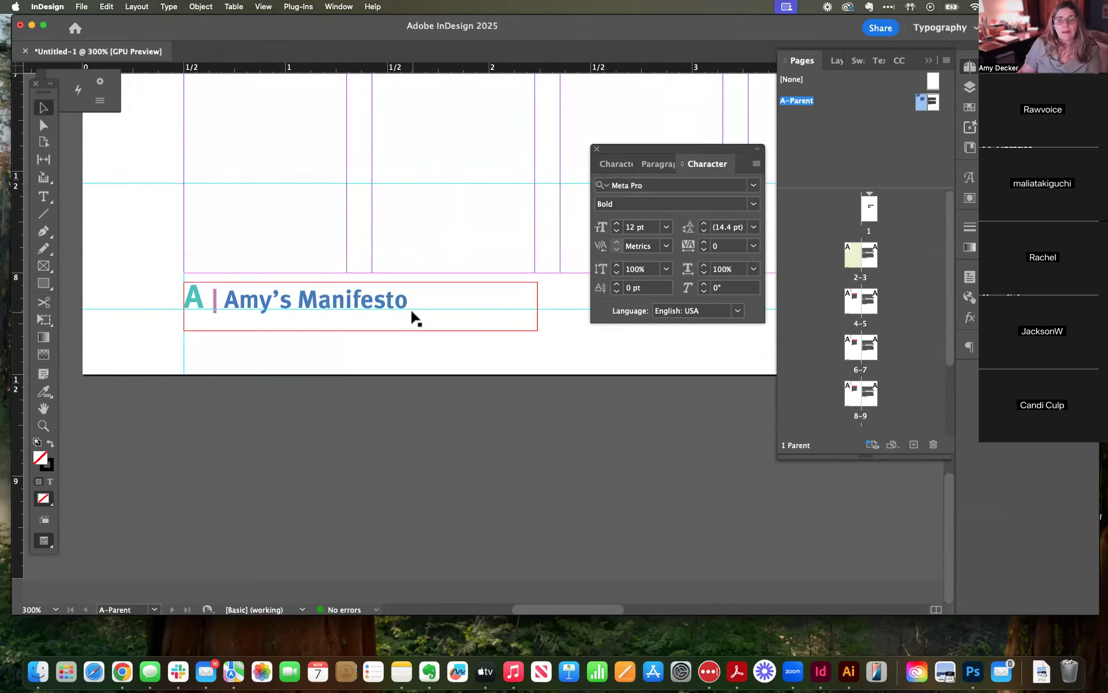
scroll(413, 316, "up", 3)
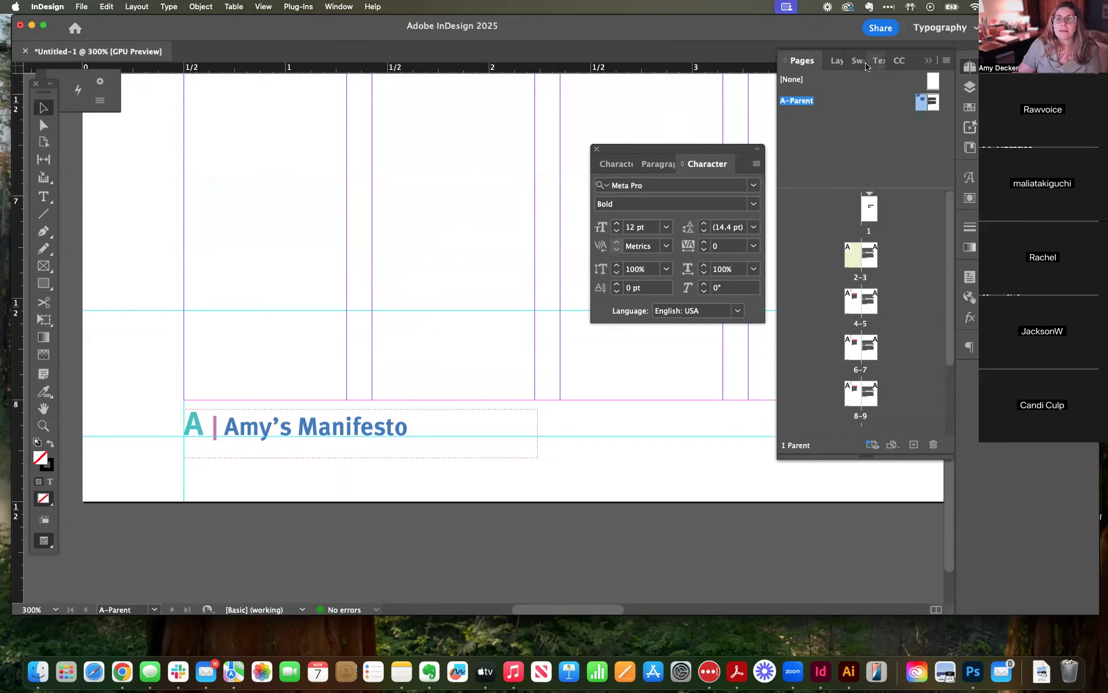
left_click(843, 65)
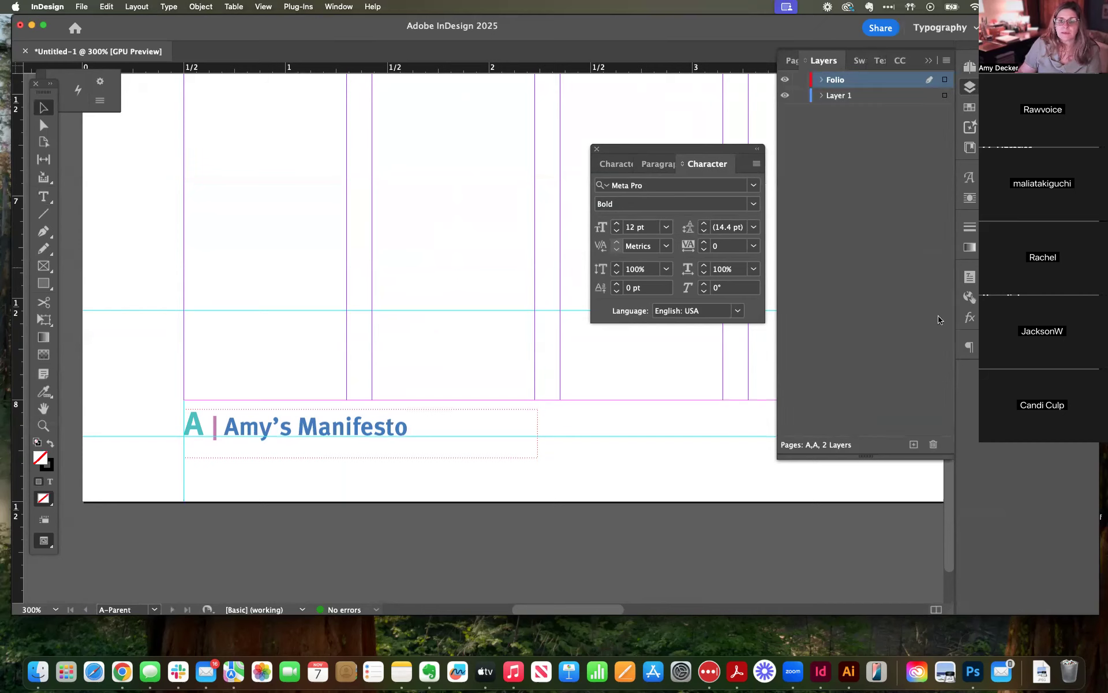
left_click(279, 425)
key("Delete")
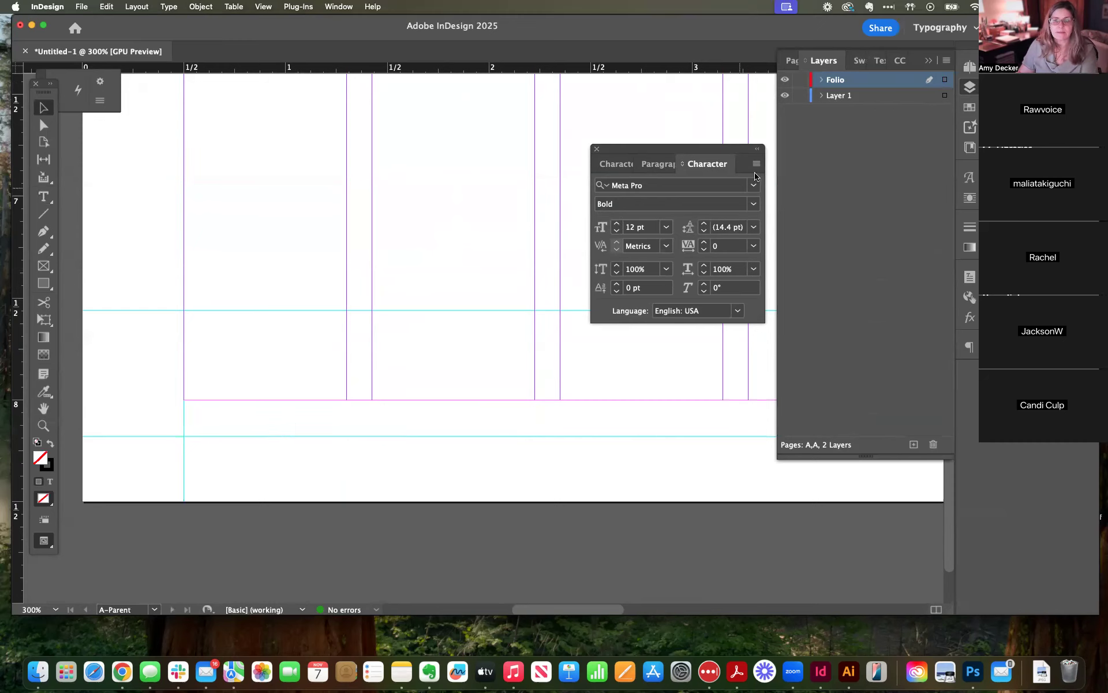
left_click(933, 447)
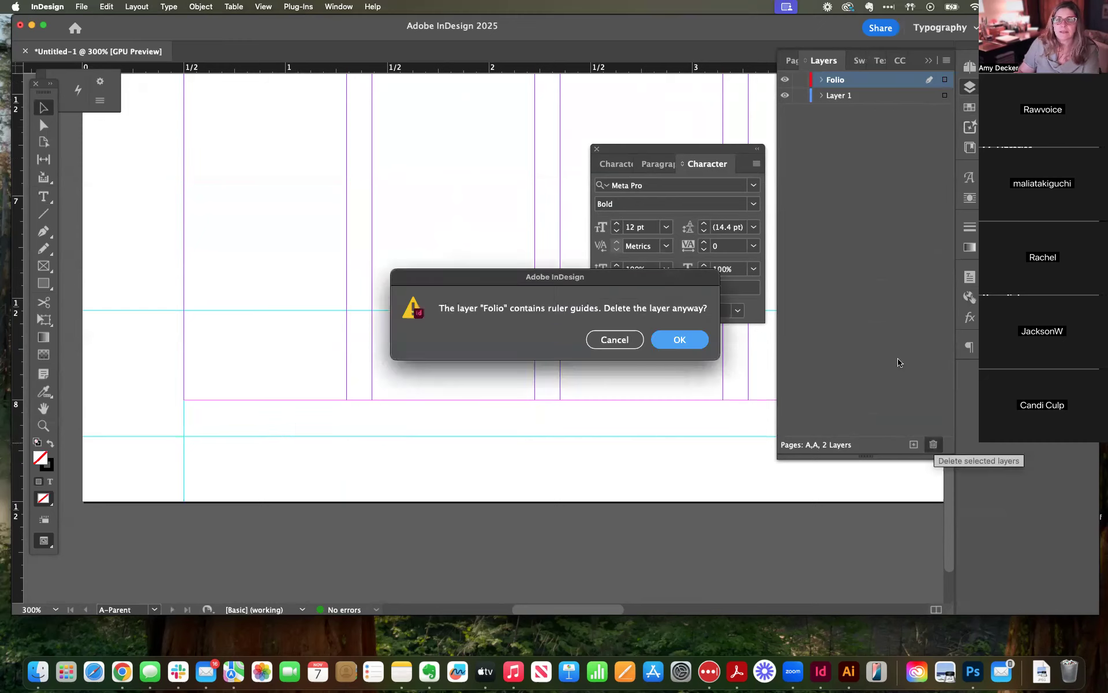
left_click(678, 342)
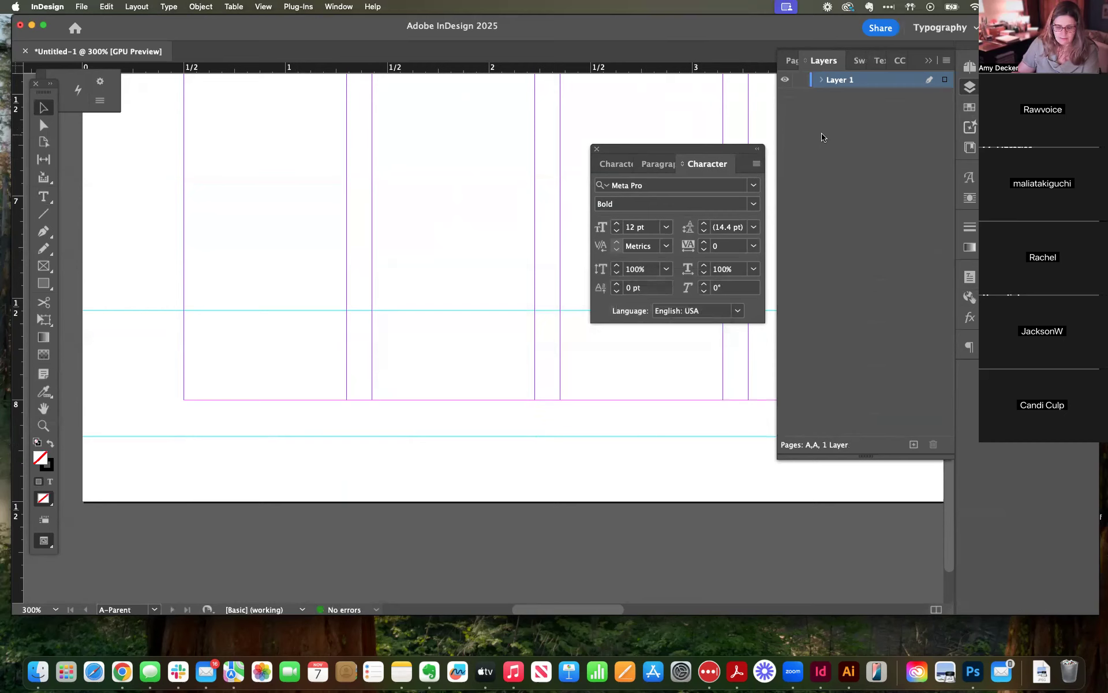
Step: Paste the footer onto Layer 1 of A-Parent and align it with the left margin just below the bottom margin
key("super+v")
left_click_drag(345, 329, 220, 425)
left_click_drag(305, 424, 305, 426)
left_click(573, 431)
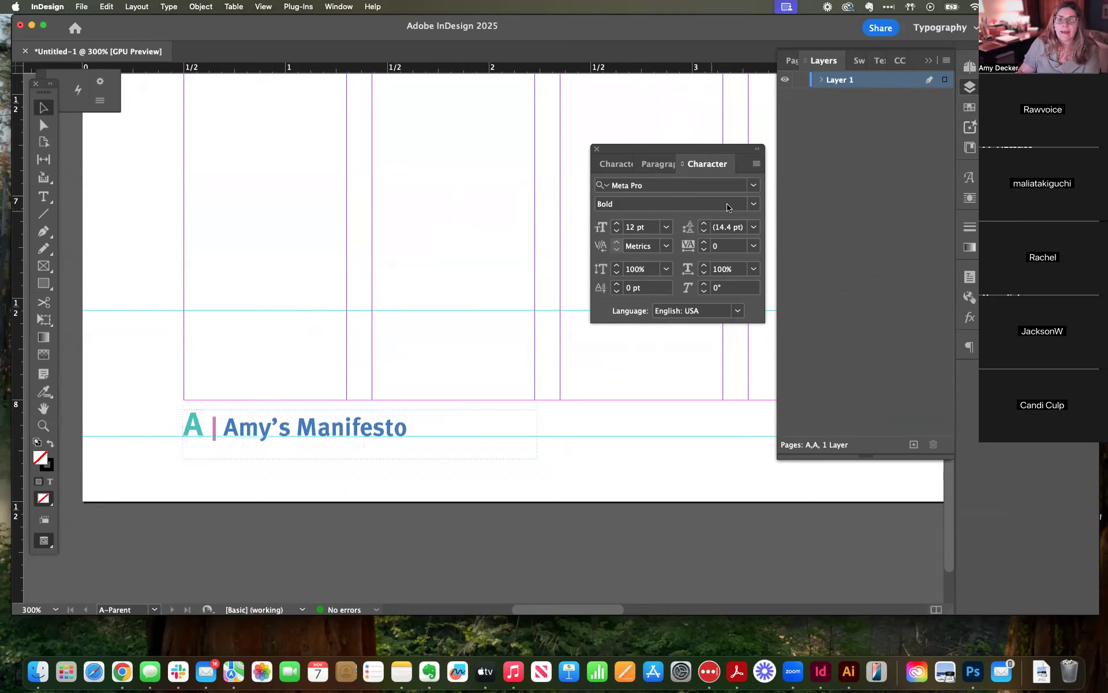
Step: Check pages 2, 4 and 6 at 100% to see where the Layer 1 footer shows
left_click(791, 60)
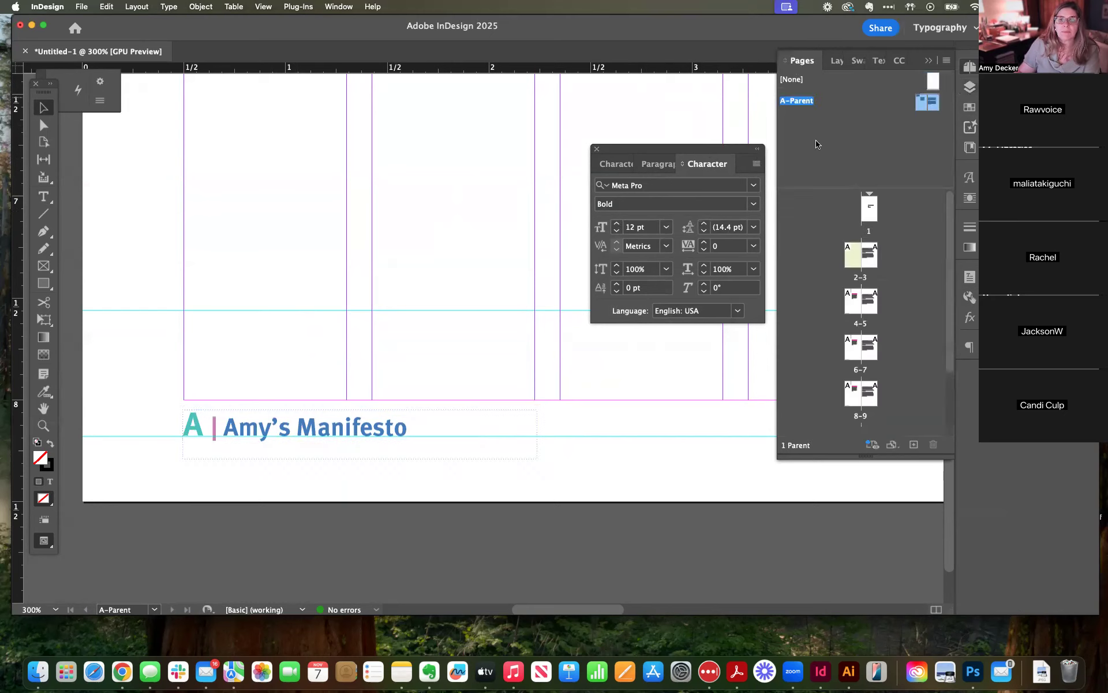
double_click(850, 242)
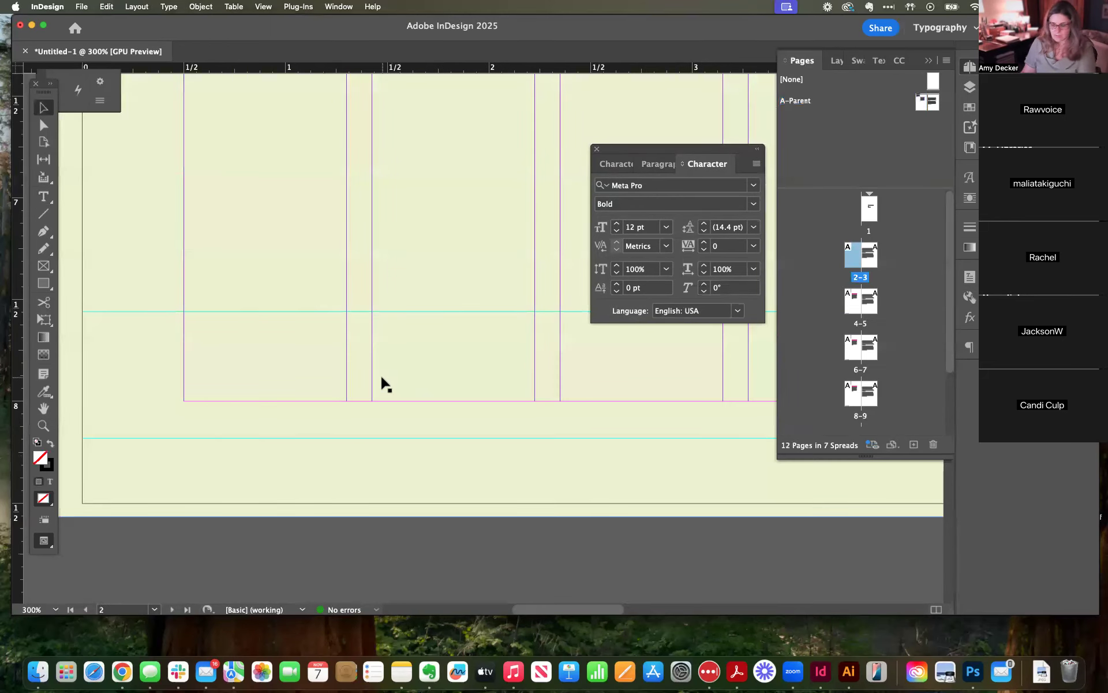
key("super+1")
left_click_drag(285, 362, 126, 410)
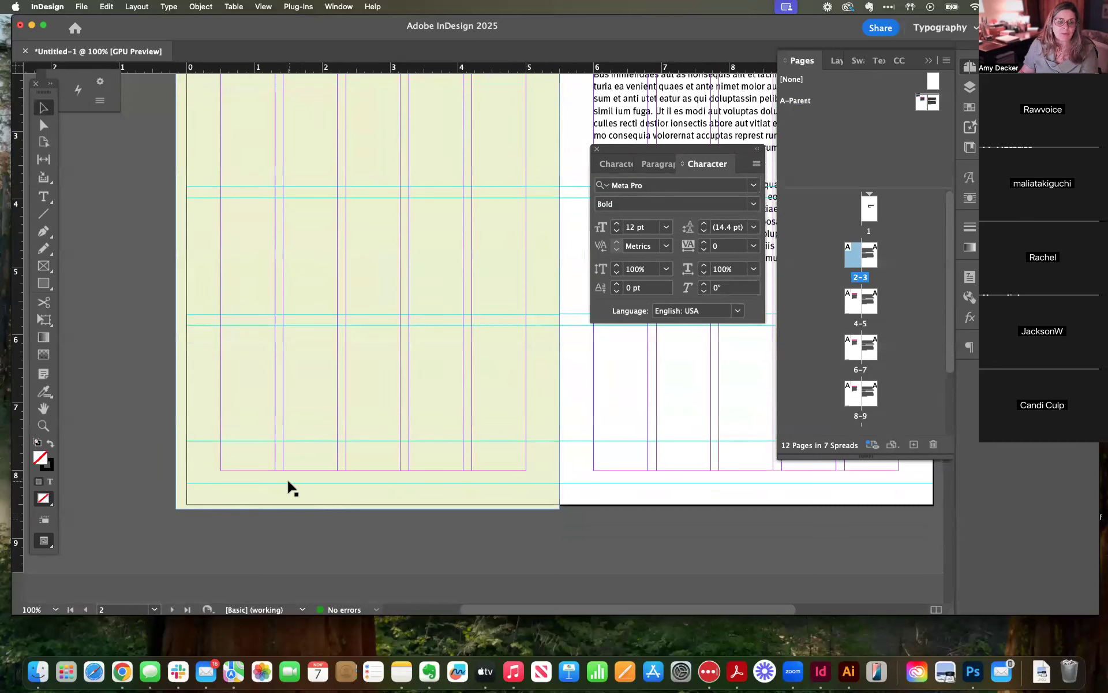
double_click(843, 316)
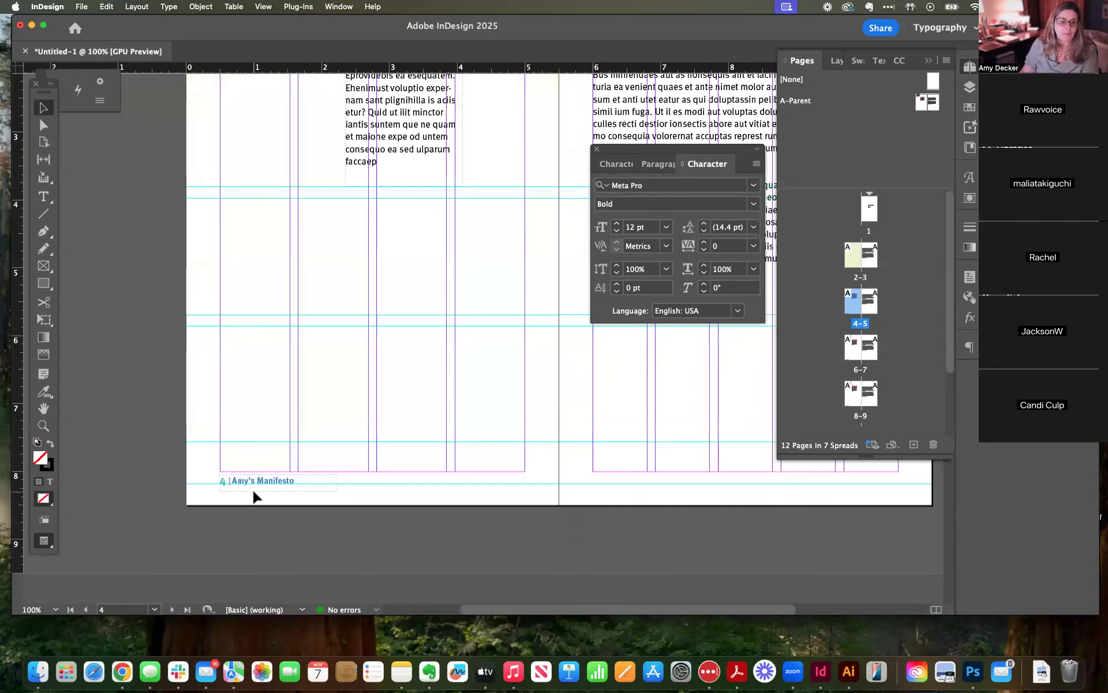
double_click(856, 370)
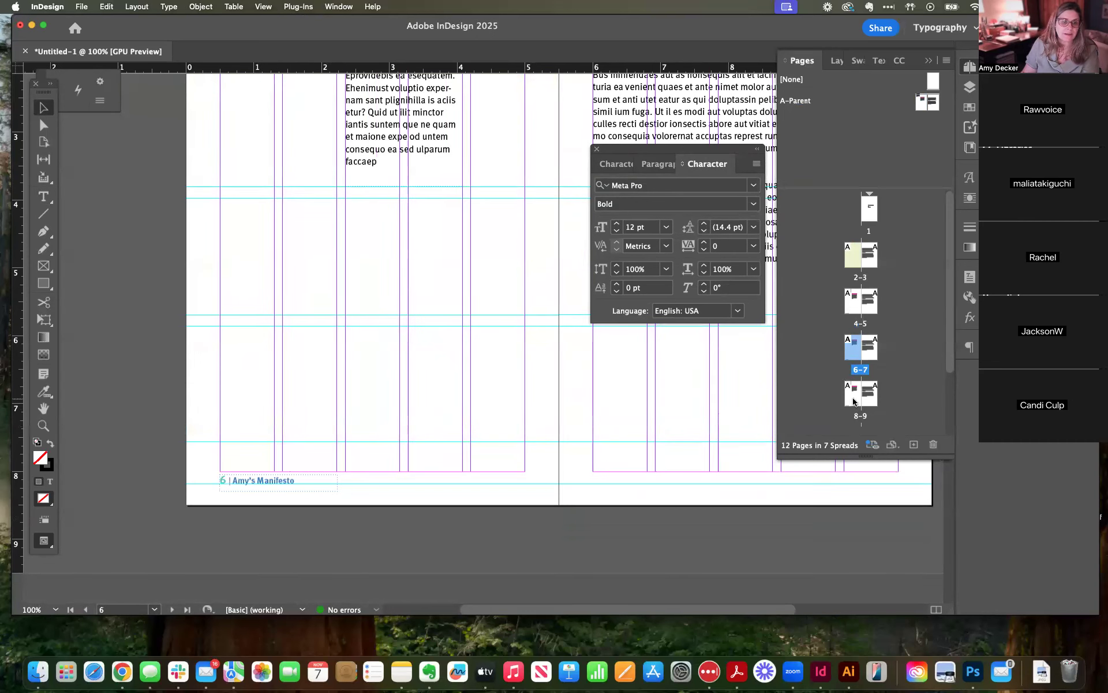
Step: Move page 2's pale green background up to uncover the footer area, and move it back over the page
double_click(853, 255)
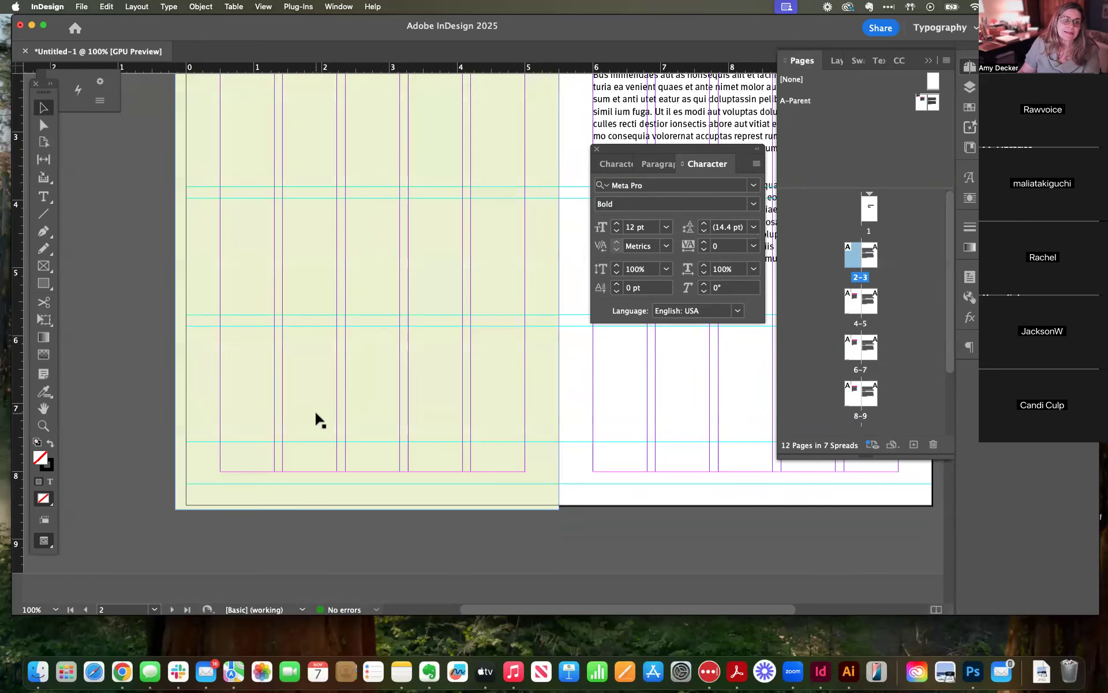
left_click_drag(255, 470, 277, 374)
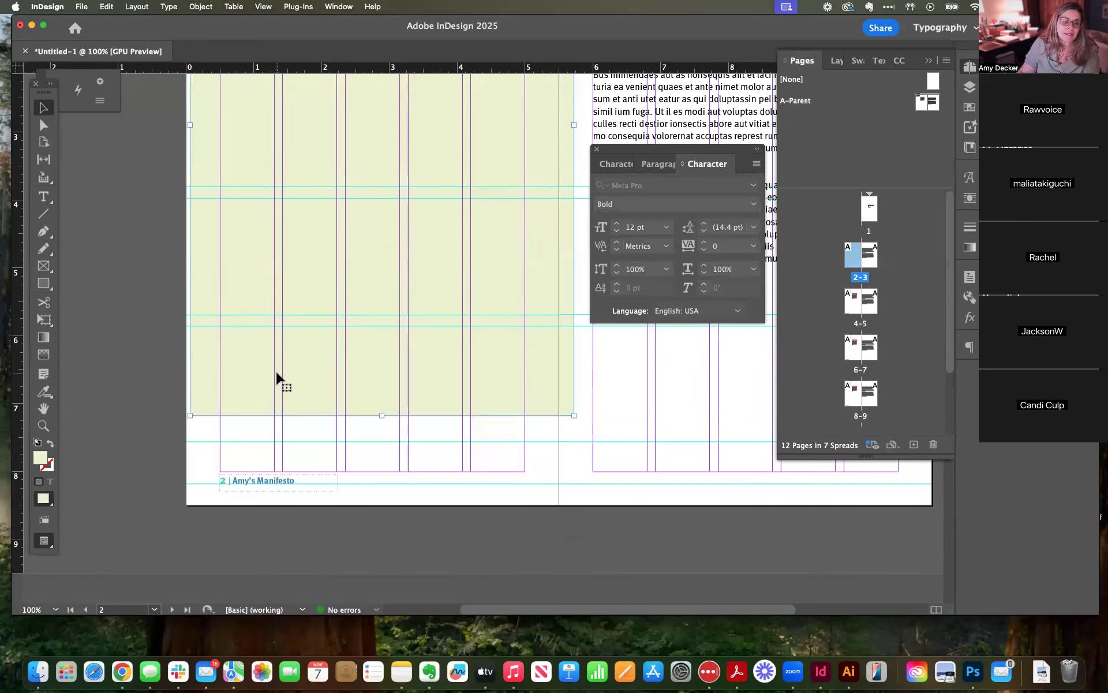
left_click_drag(356, 370, 390, 462)
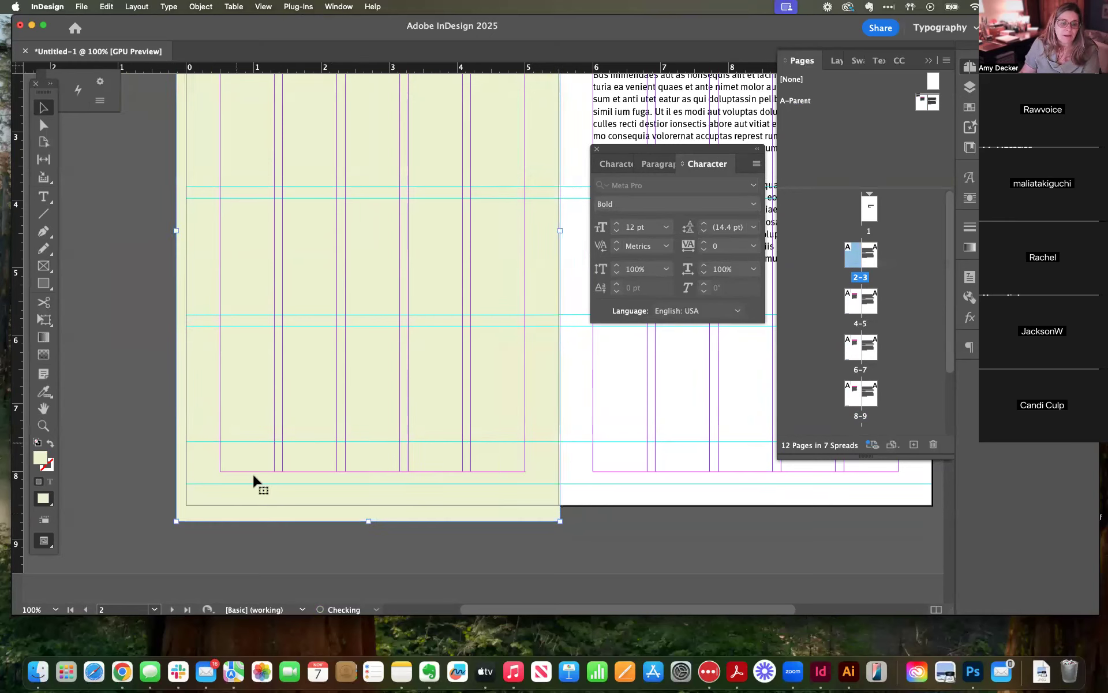
Step: Return to the A-Parent spread and arrange the workspace with Layers floating beside Pages and the Character settings moved below them
double_click(922, 109)
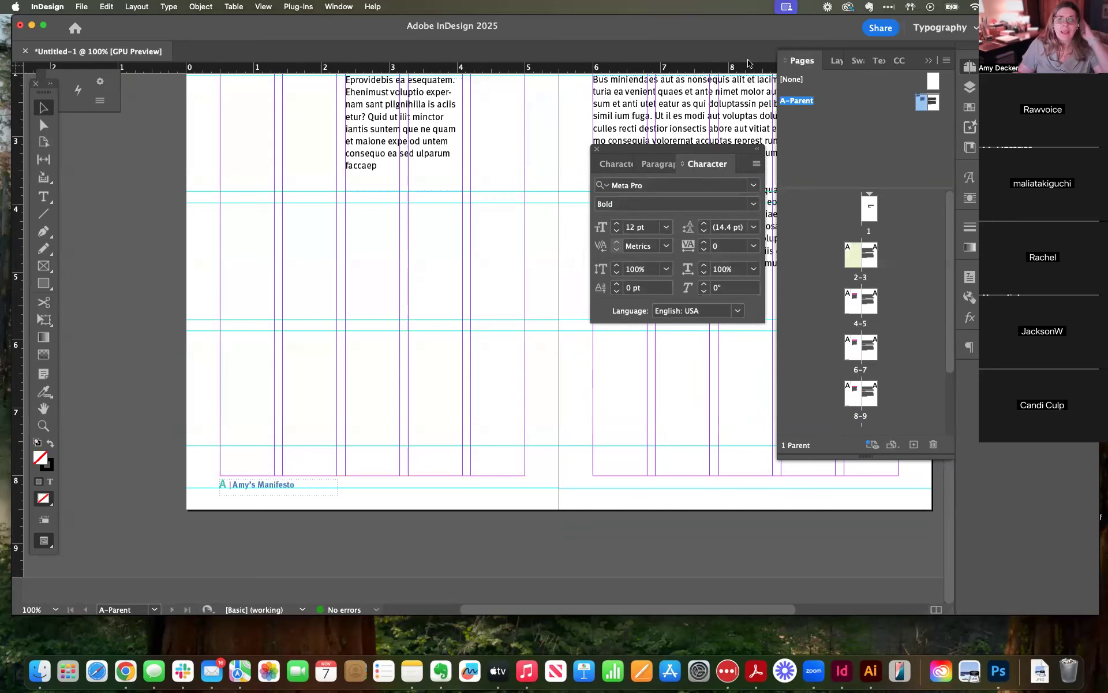
left_click(840, 65)
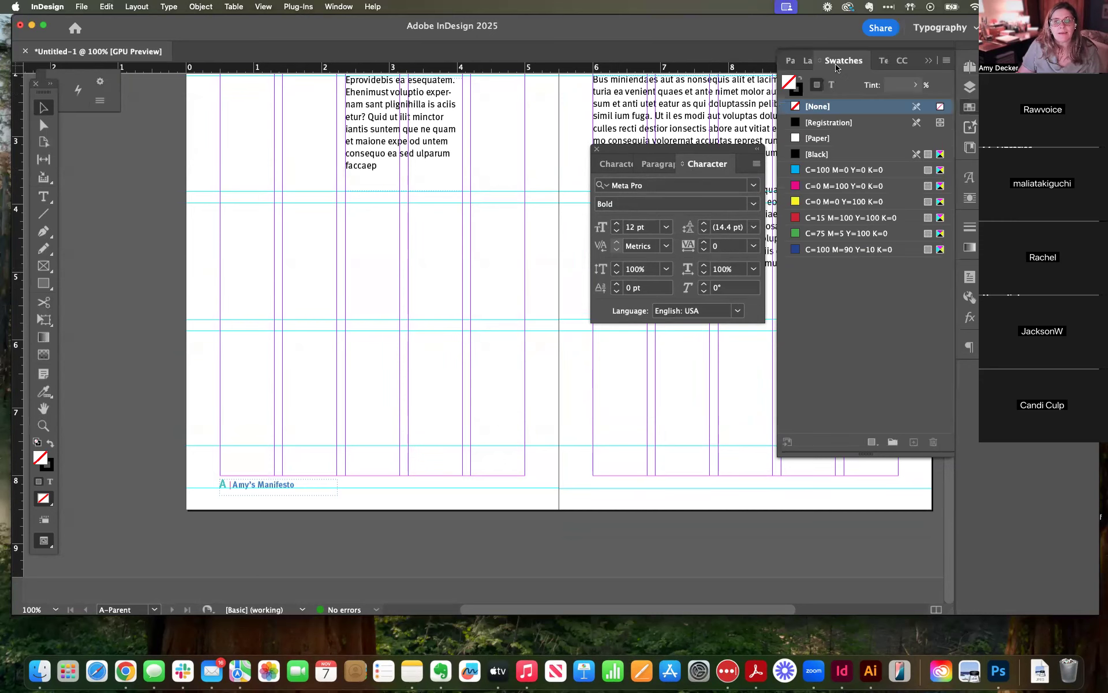
left_click(808, 67)
left_click_drag(816, 64, 653, 40)
left_click_drag(609, 160, 782, 483)
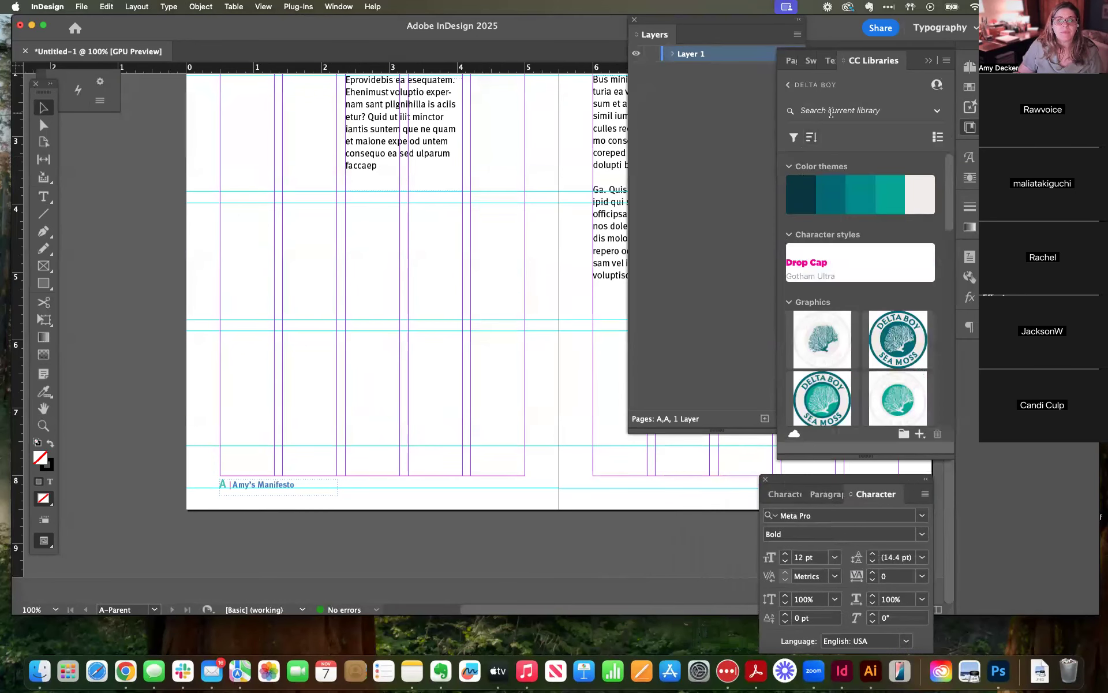
left_click(792, 60)
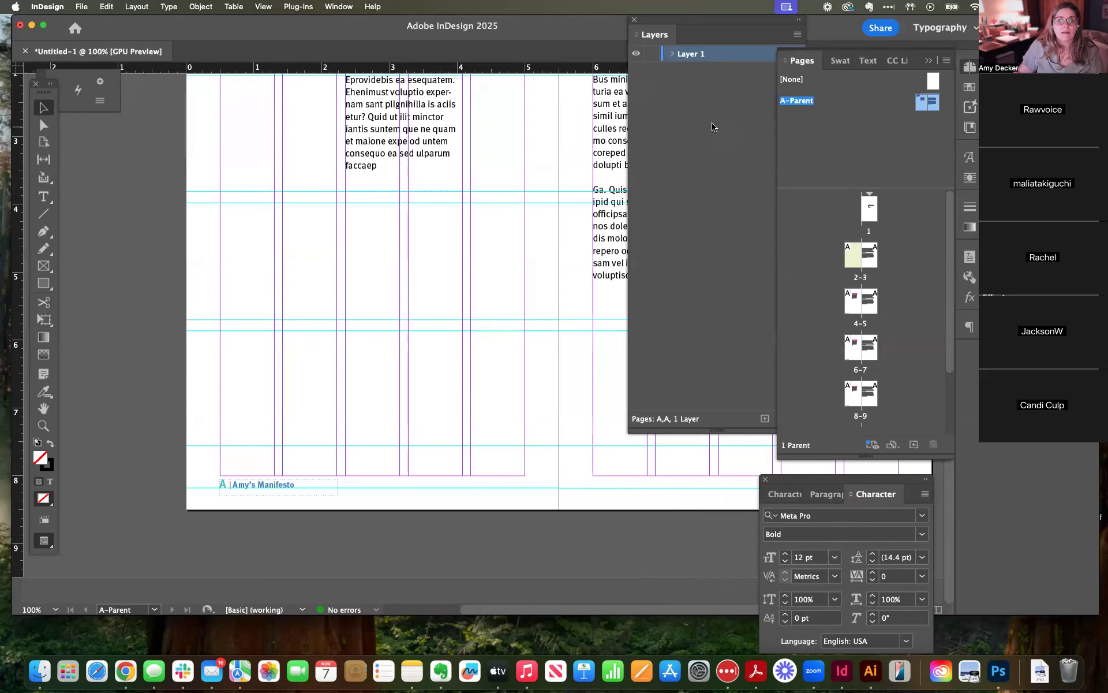
Step: Create a new layer above Layer 1 and name it folio
left_click_drag(706, 33, 668, 72)
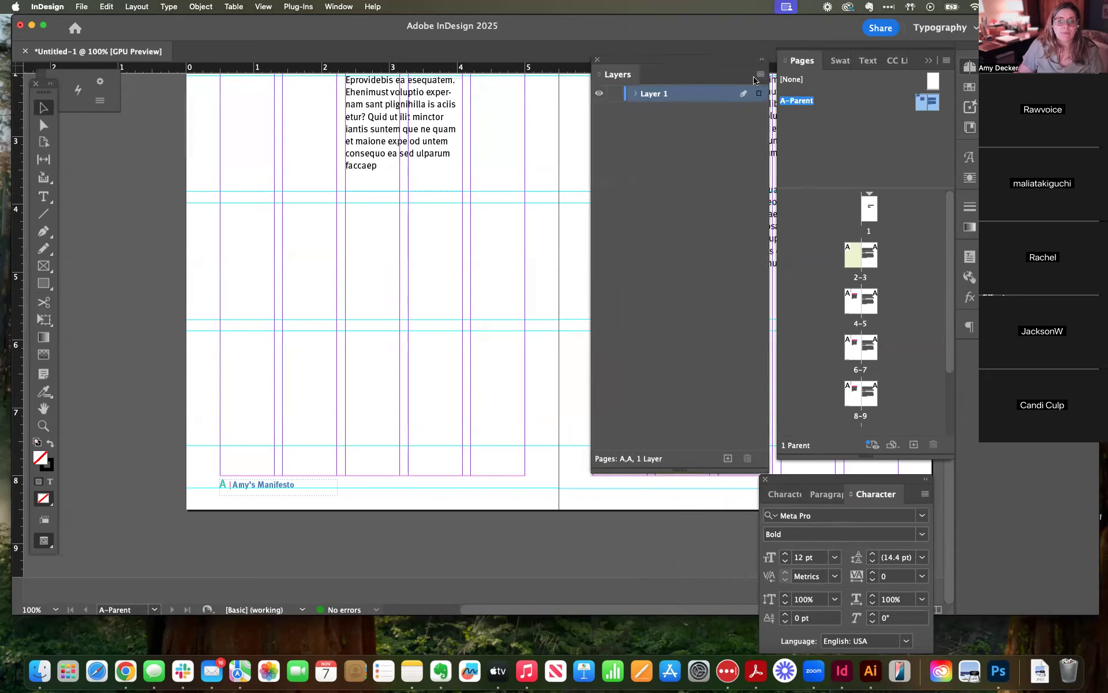
left_click(728, 457)
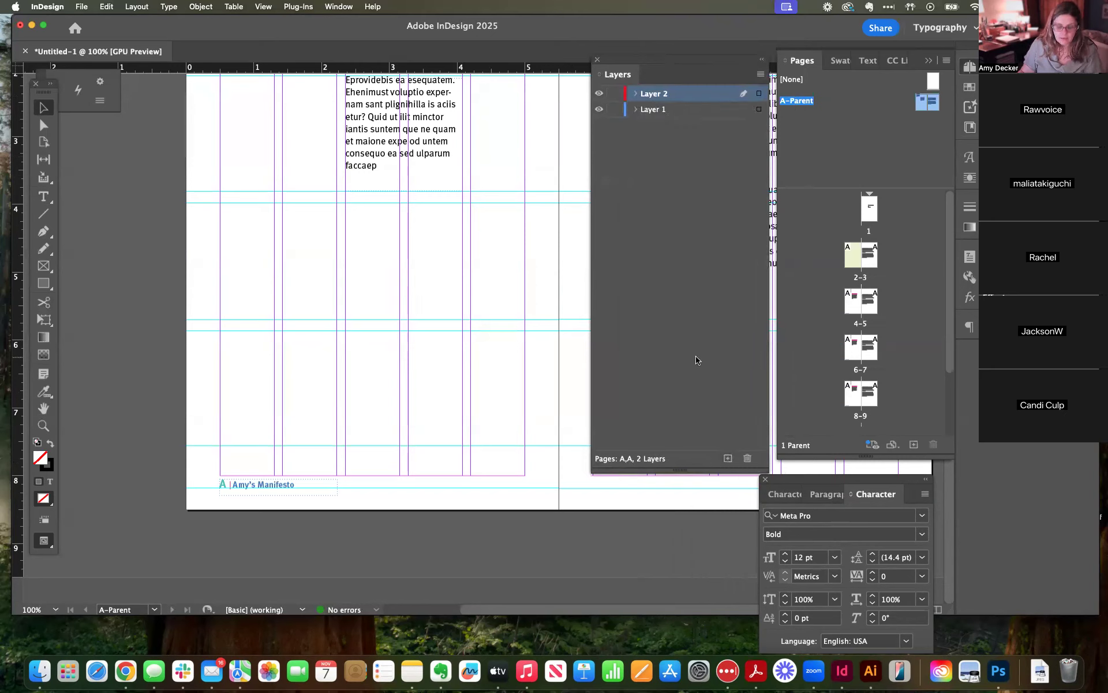
key("e")
key("l")
key("e")
double_click(654, 95)
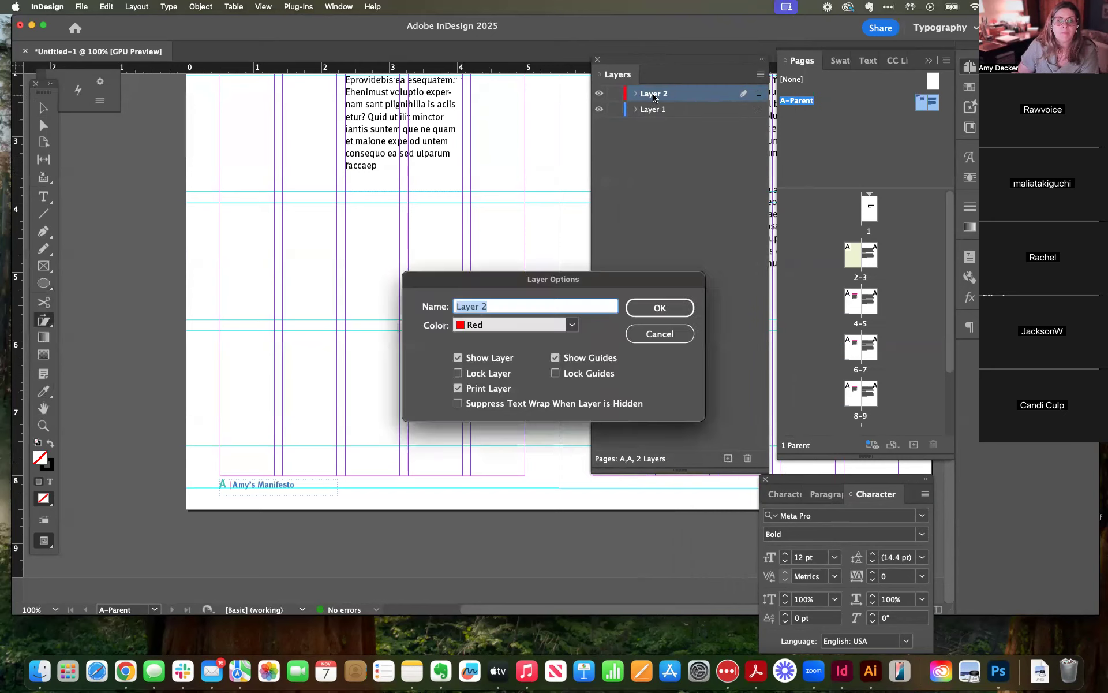
type("fp")
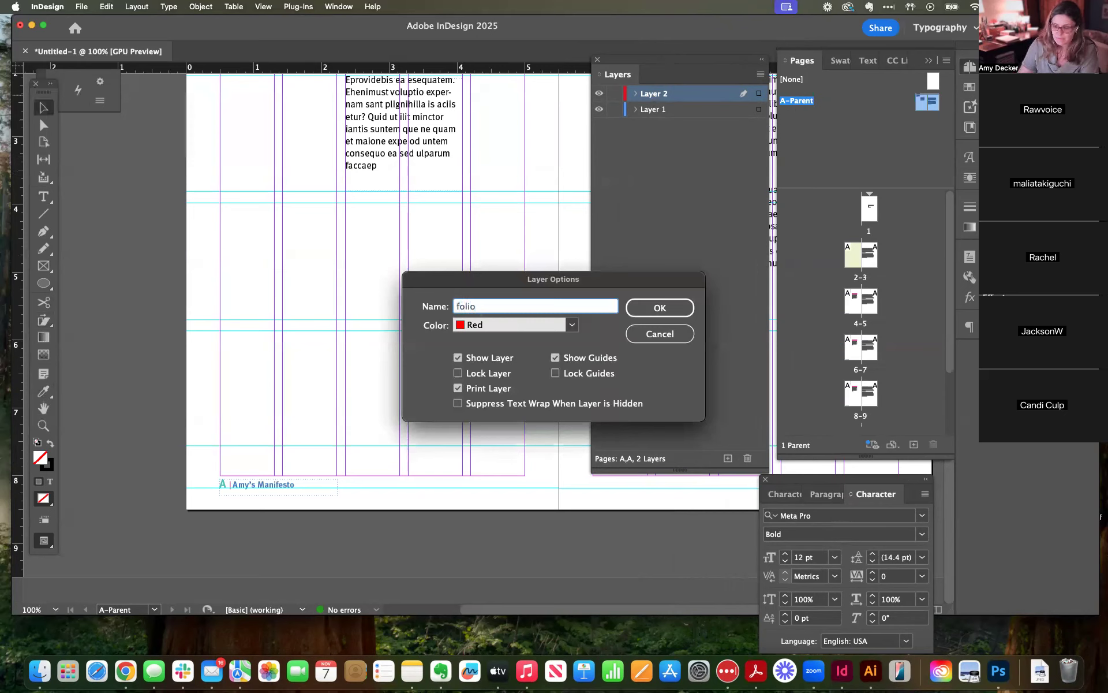
key("Return")
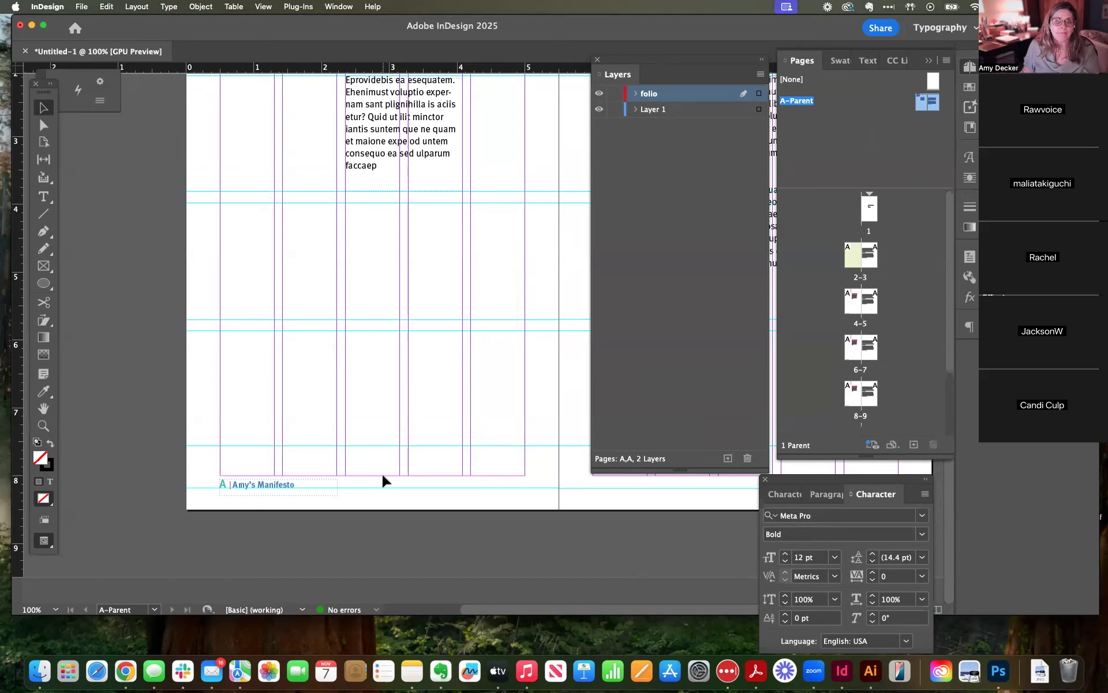
Step: Move the A-Parent footer text frame from Layer 1 to the folio layer and deselect it
left_click(236, 493)
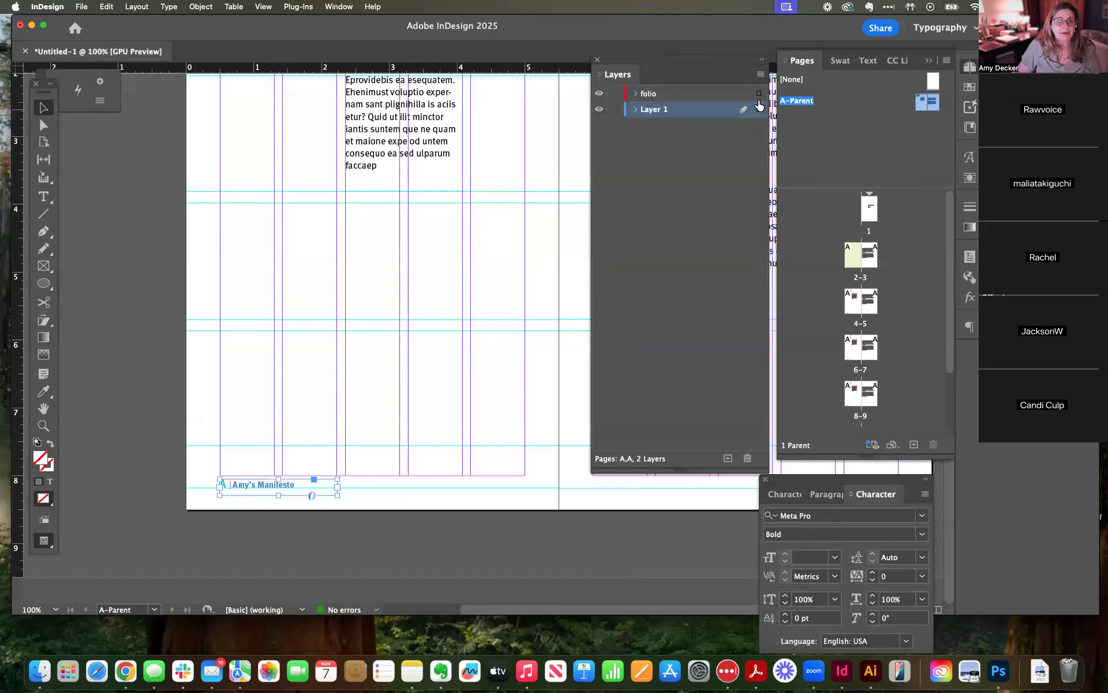
left_click_drag(759, 95, 759, 94)
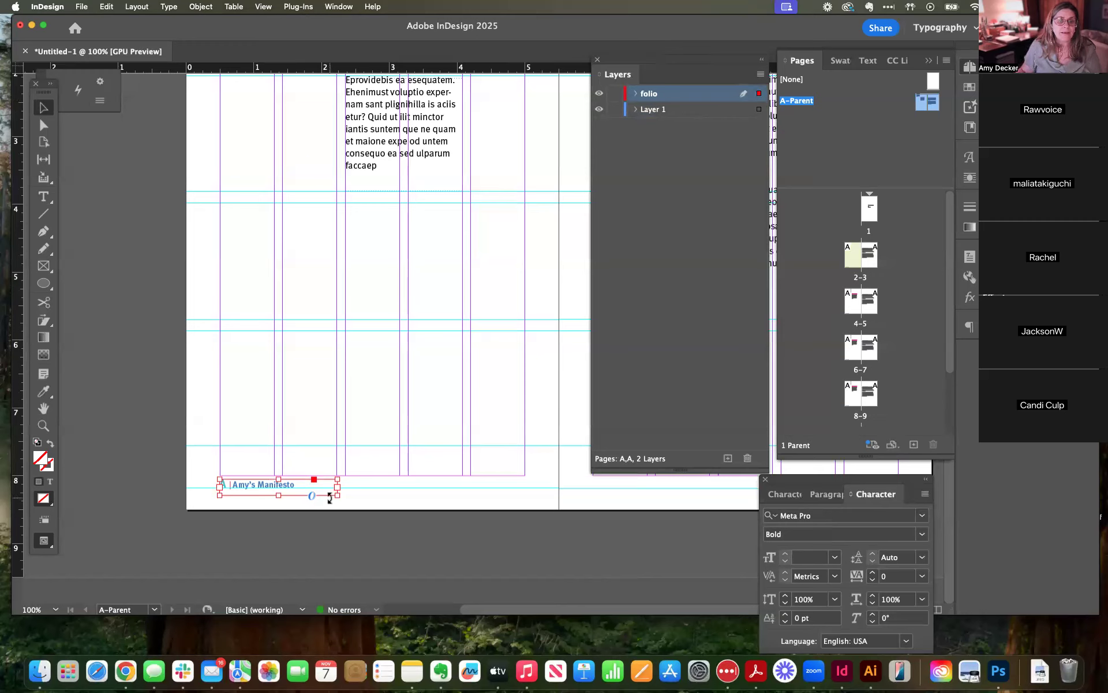
left_click(303, 411)
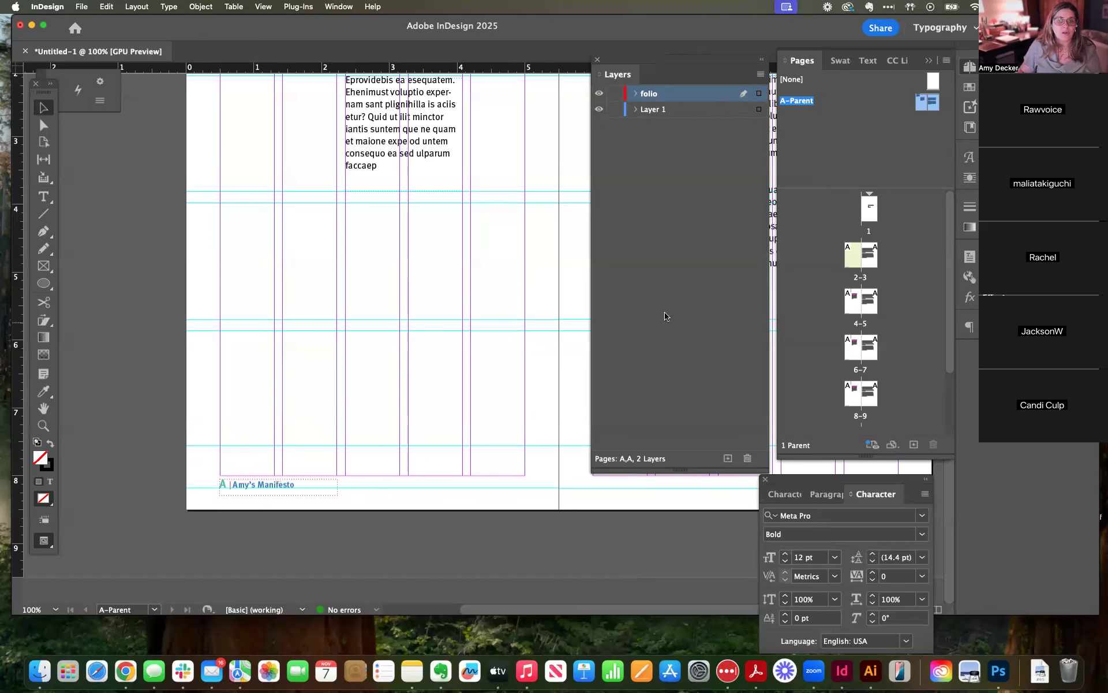
Step: Inspect page 2 at 200% to check how the footer and the pale green background stack across the layers
double_click(852, 261)
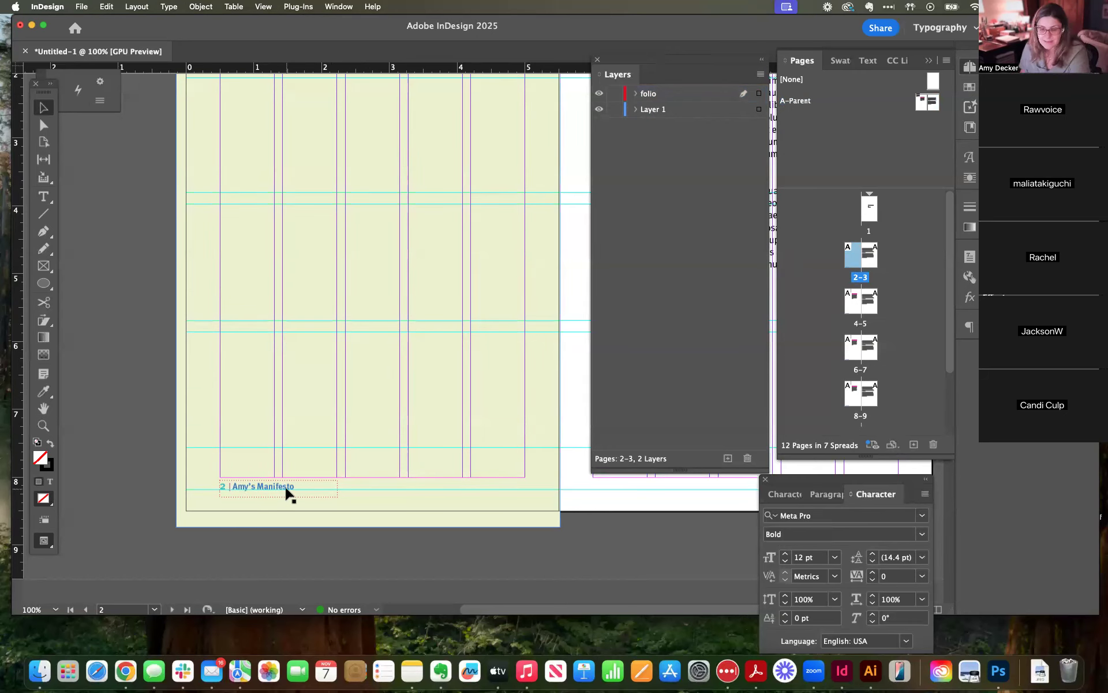
key("super+2")
left_click_drag(273, 491, 410, 168)
left_click_drag(298, 415, 440, 432)
left_click_drag(199, 366, 211, 341)
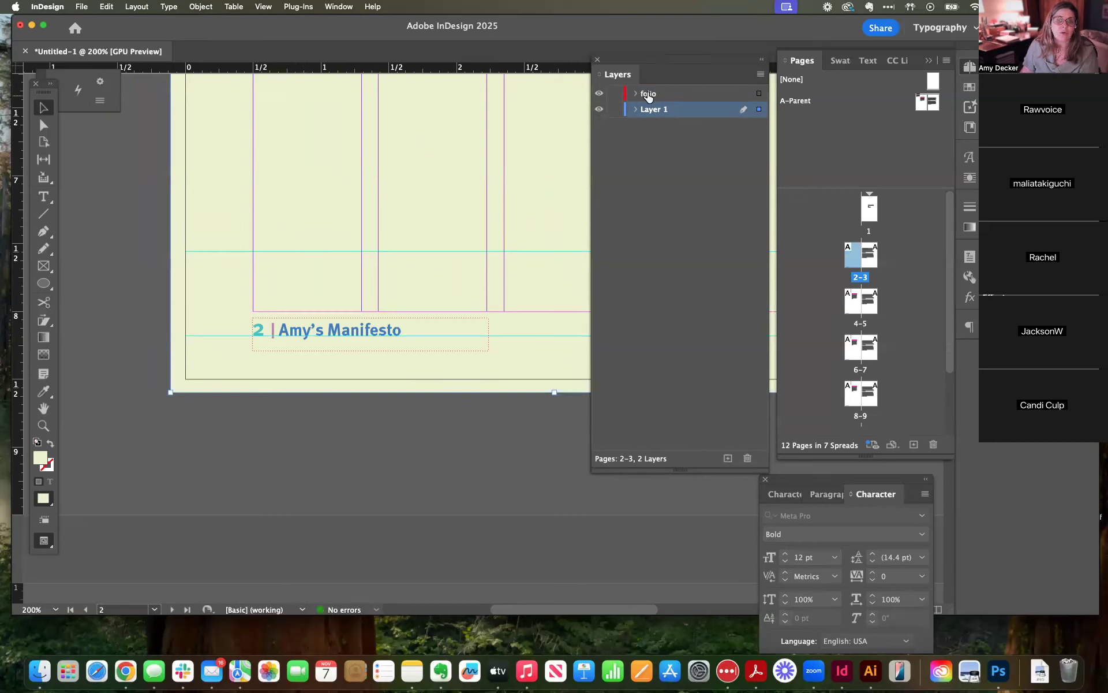
key("super+0")
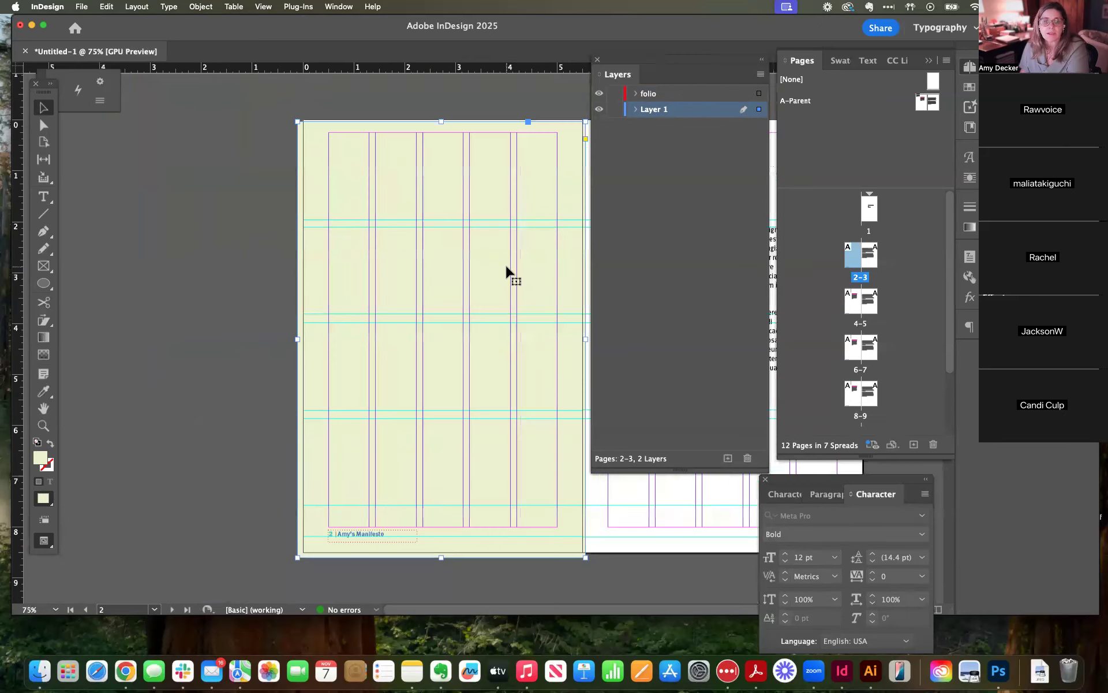
Step: Return to A-Parent, fit the whole spread in view and shorten the Layers panel to uncover the right-hand page
left_click(920, 103)
double_click(920, 102)
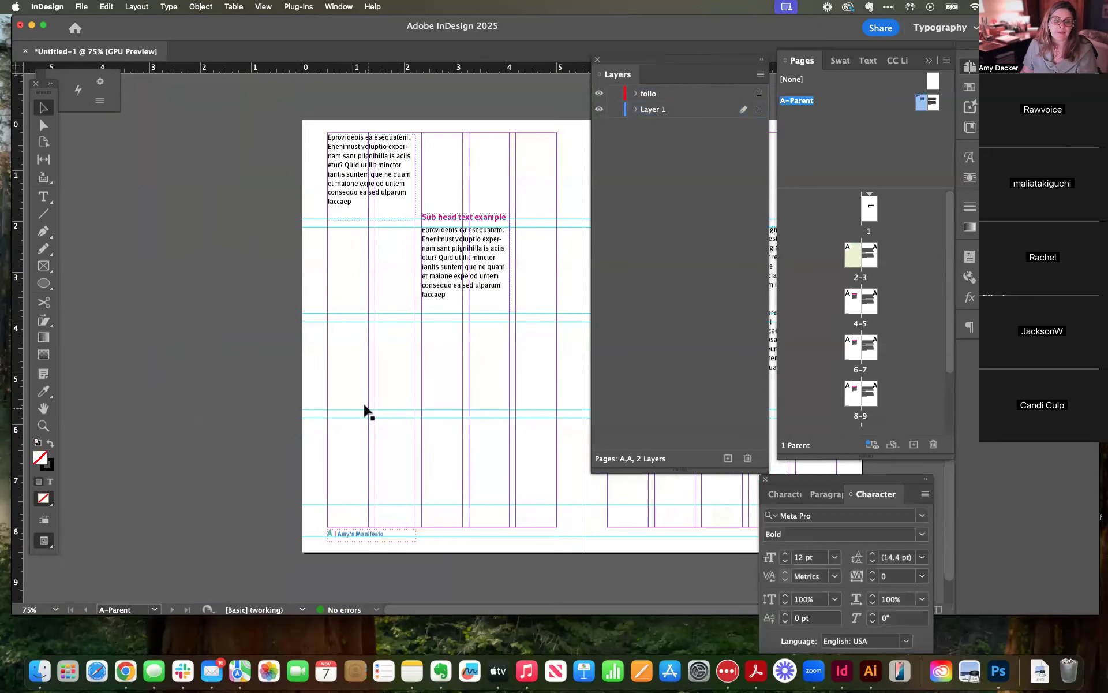
key("alt+super+0")
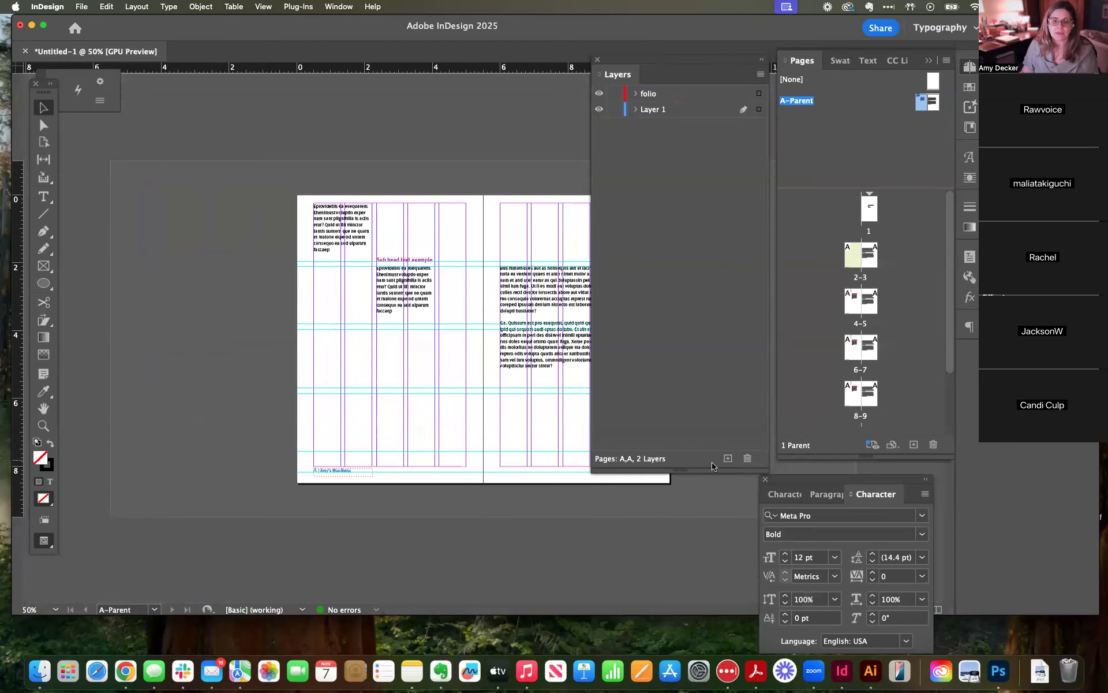
left_click_drag(699, 471, 669, 138)
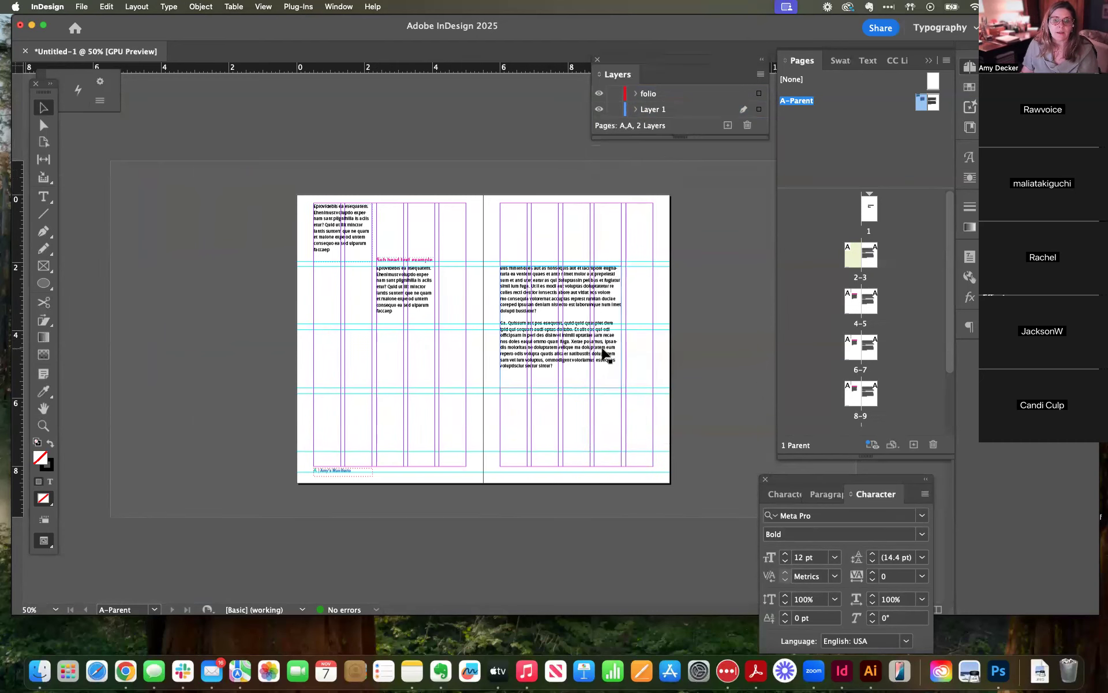
Step: Copy the left page's footer onto the right page of A-Parent, aligned with the right margin just below the bottom margin
left_click(345, 469)
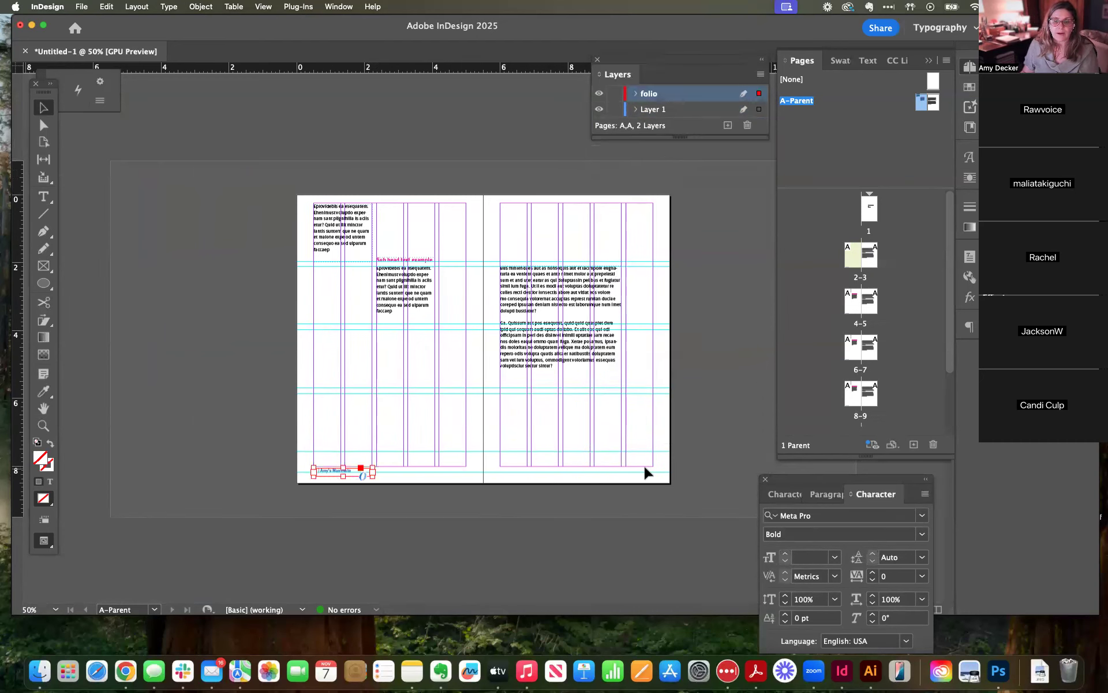
key("super+1")
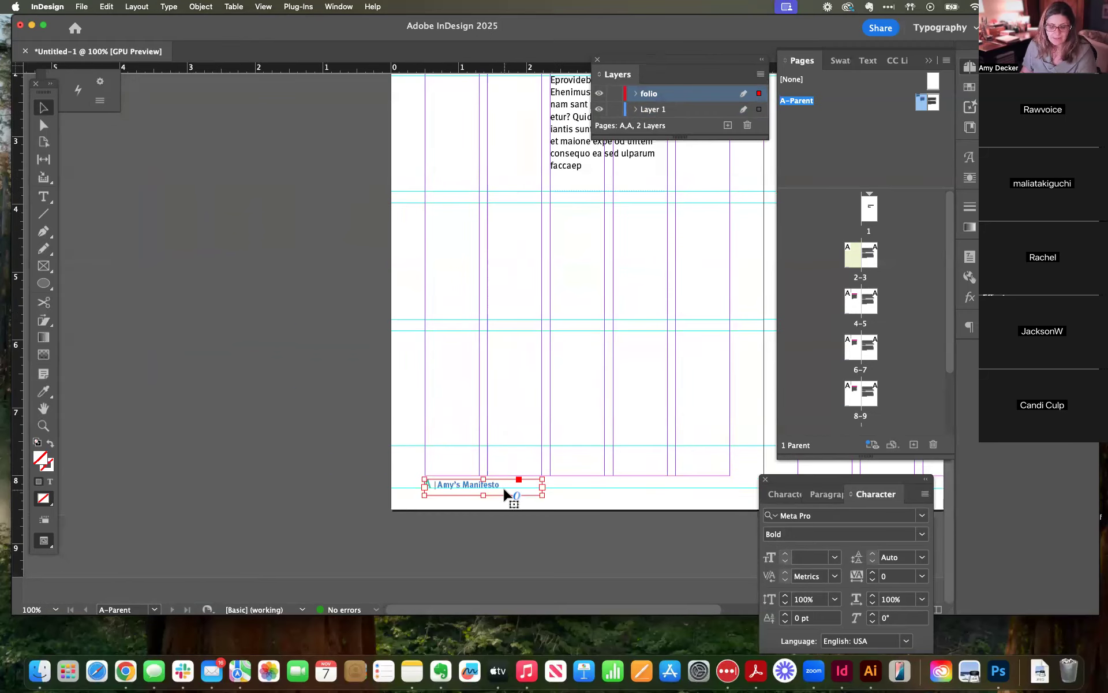
key("space")
left_click_drag(640, 346, 521, 328)
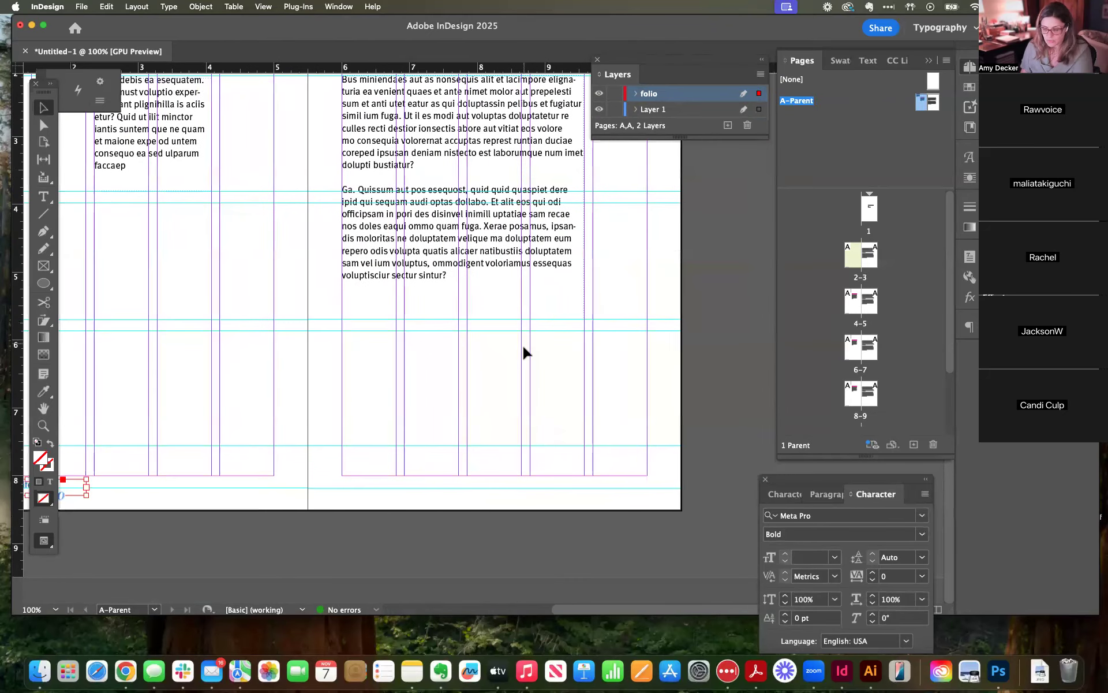
key("super+equal")
key("space")
left_click_drag(708, 378, 390, 344)
left_click_drag(682, 344, 551, 329)
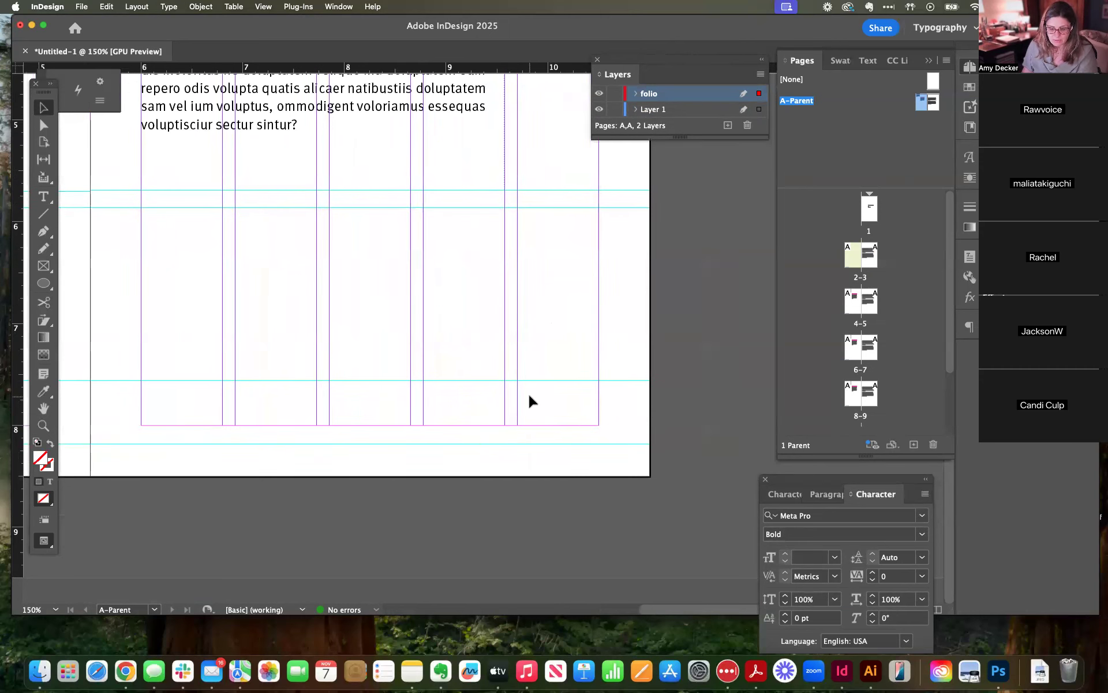
key("super+v")
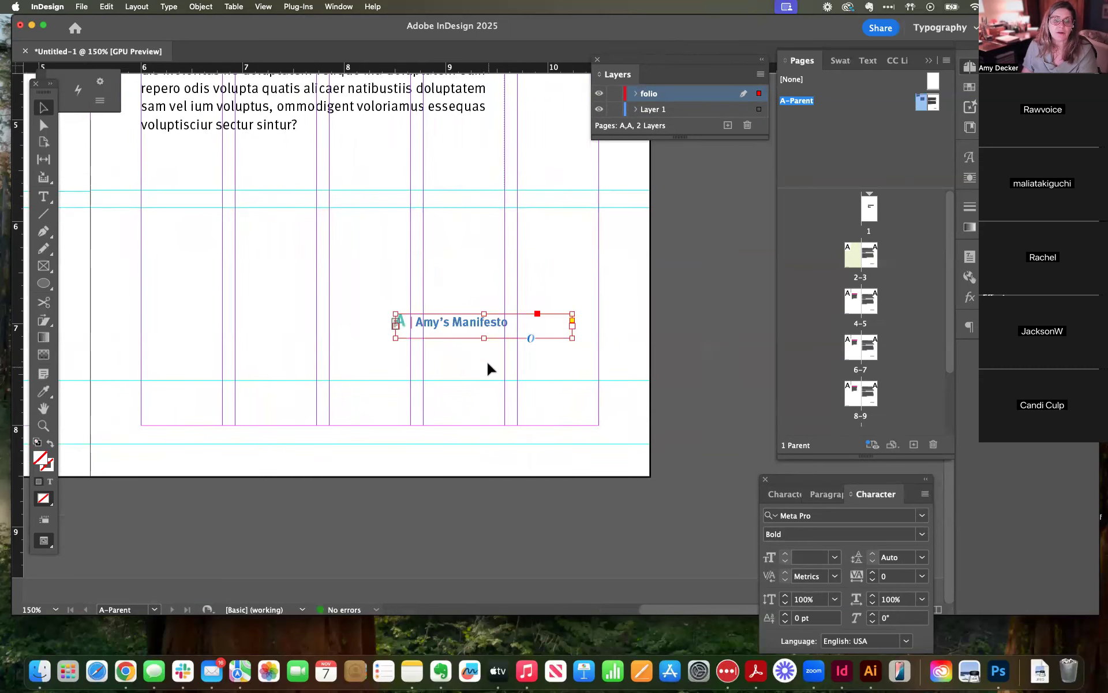
left_click_drag(465, 324, 493, 441)
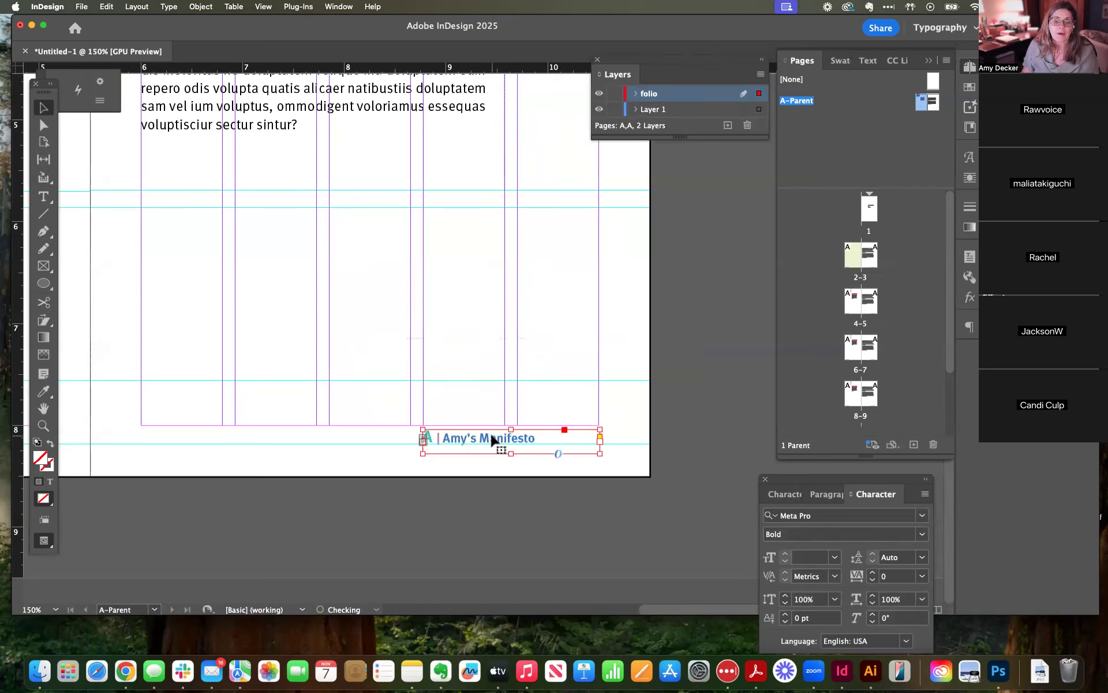
Step: Move the page number marker in the right-hand footer from the start to after the publication title
double_click(450, 440)
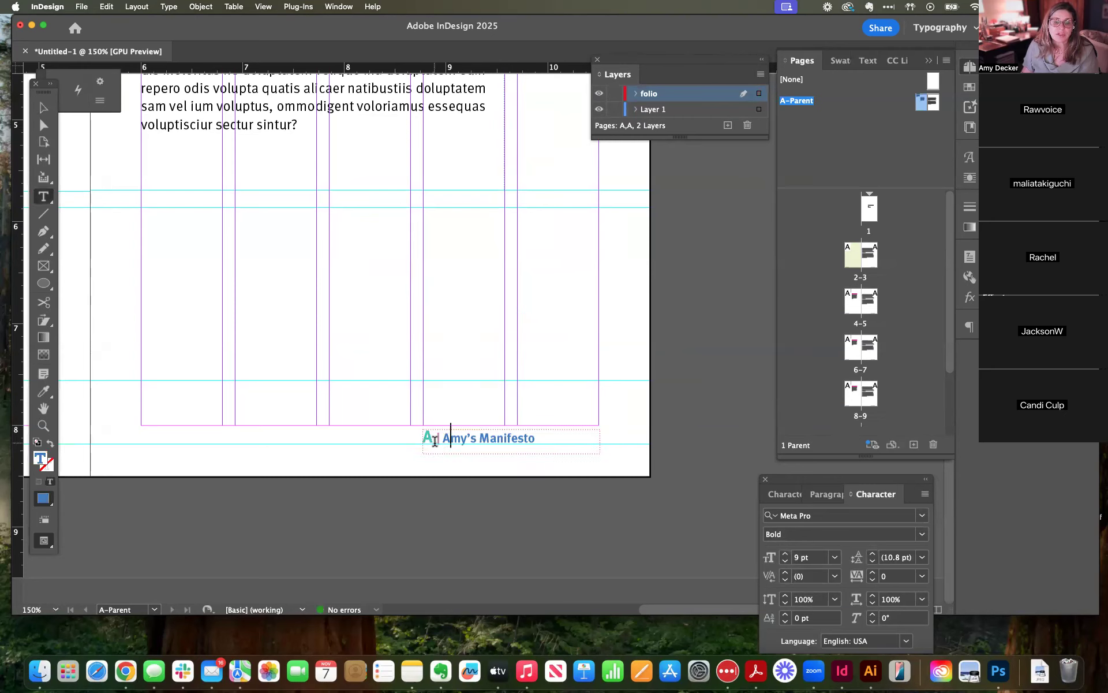
left_click_drag(435, 440, 421, 441)
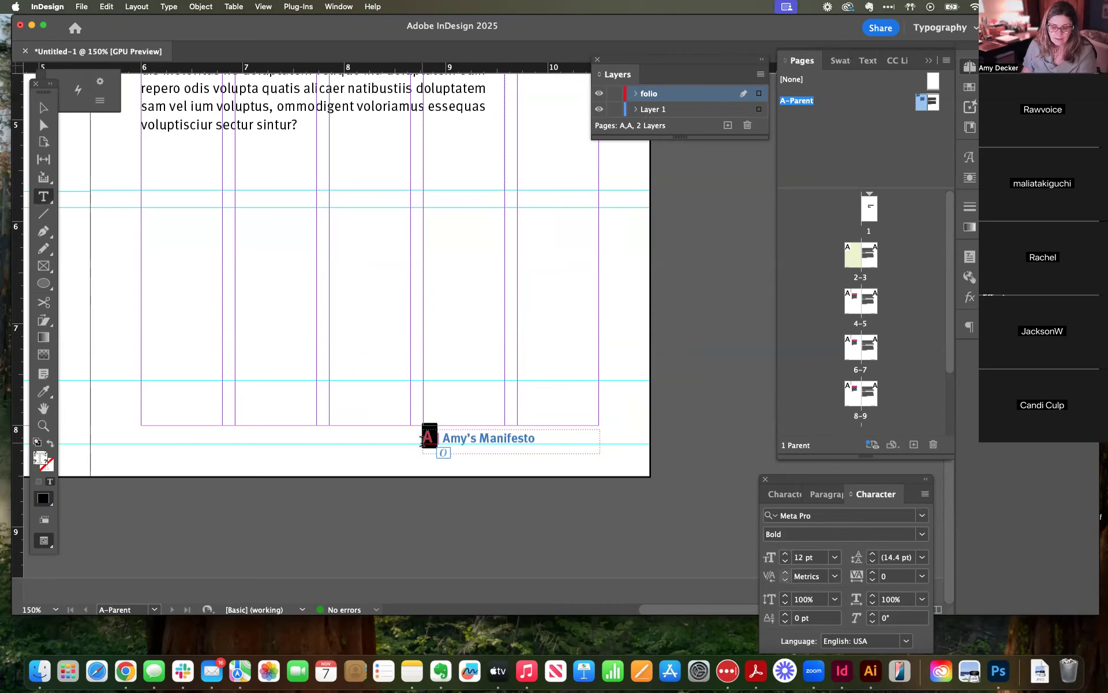
key("BackSpace")
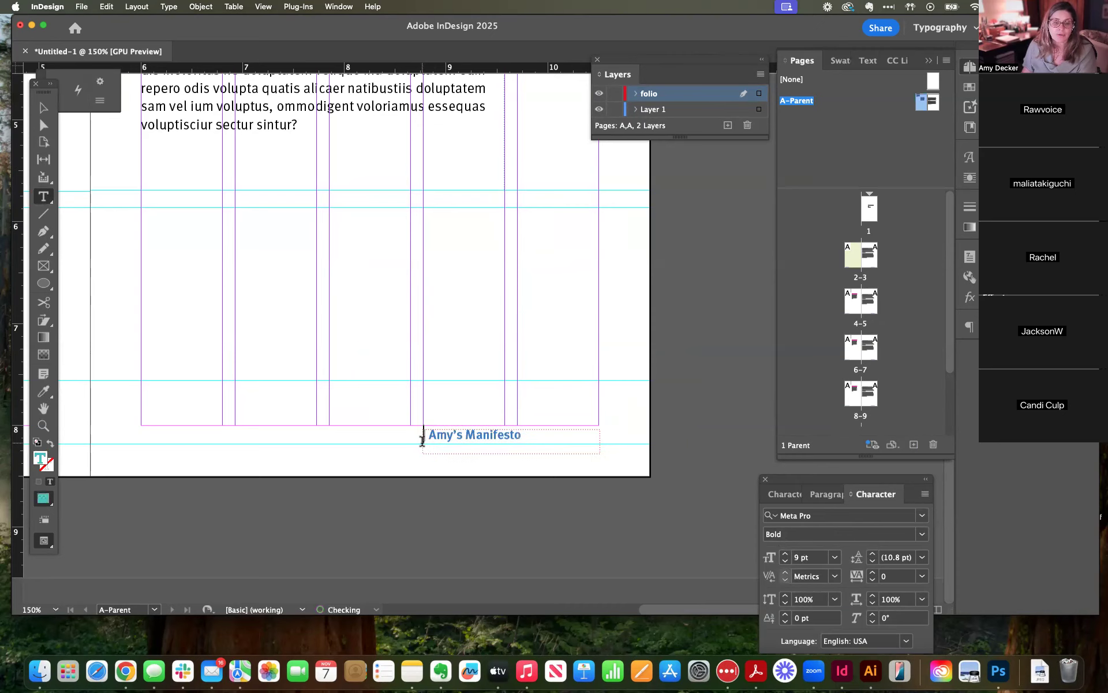
left_click(530, 438)
key("super+alt+shift+n")
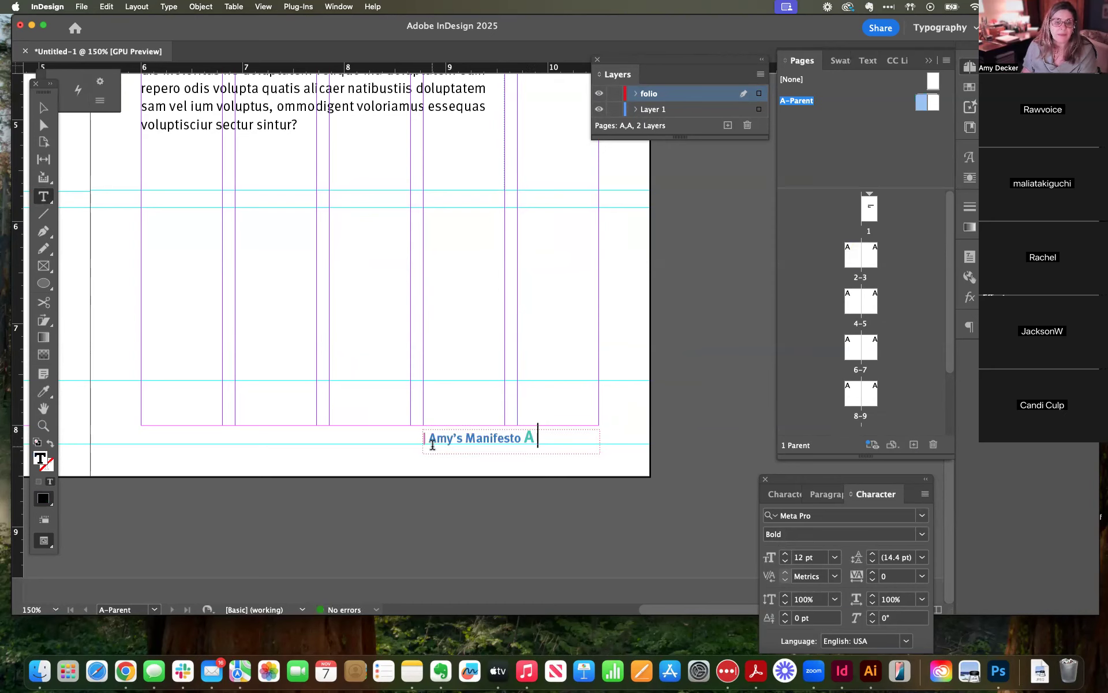
Step: Remove the leading vertical bar from the right-hand footer and insert it between the title and the page number marker
left_click(424, 441)
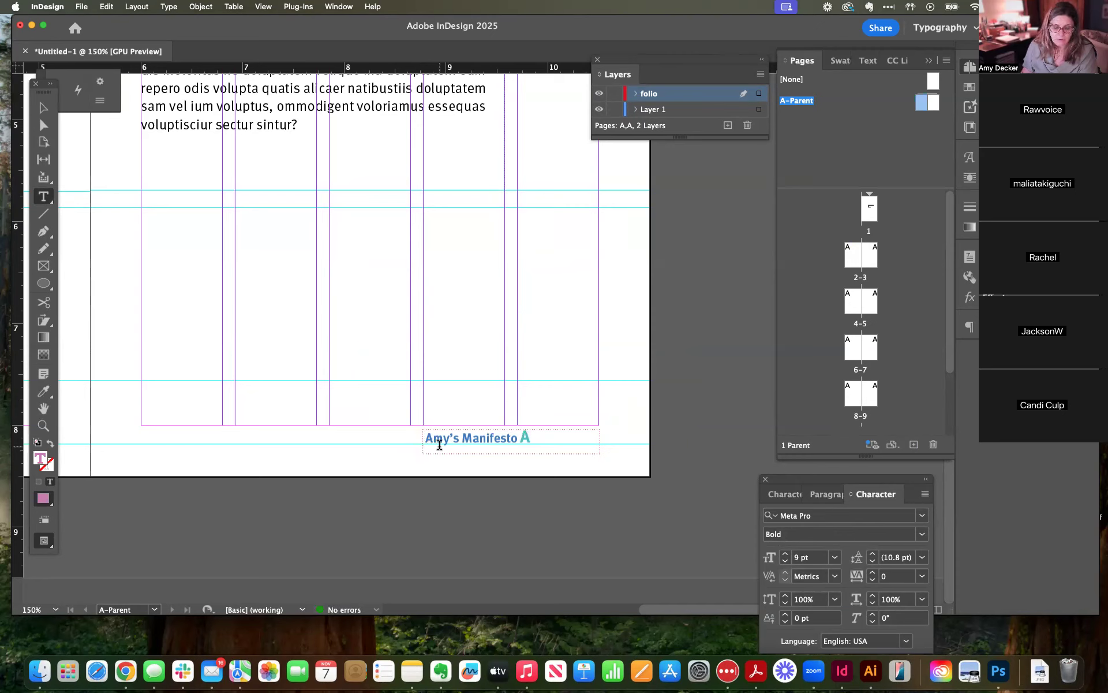
left_click(521, 440)
key("super")
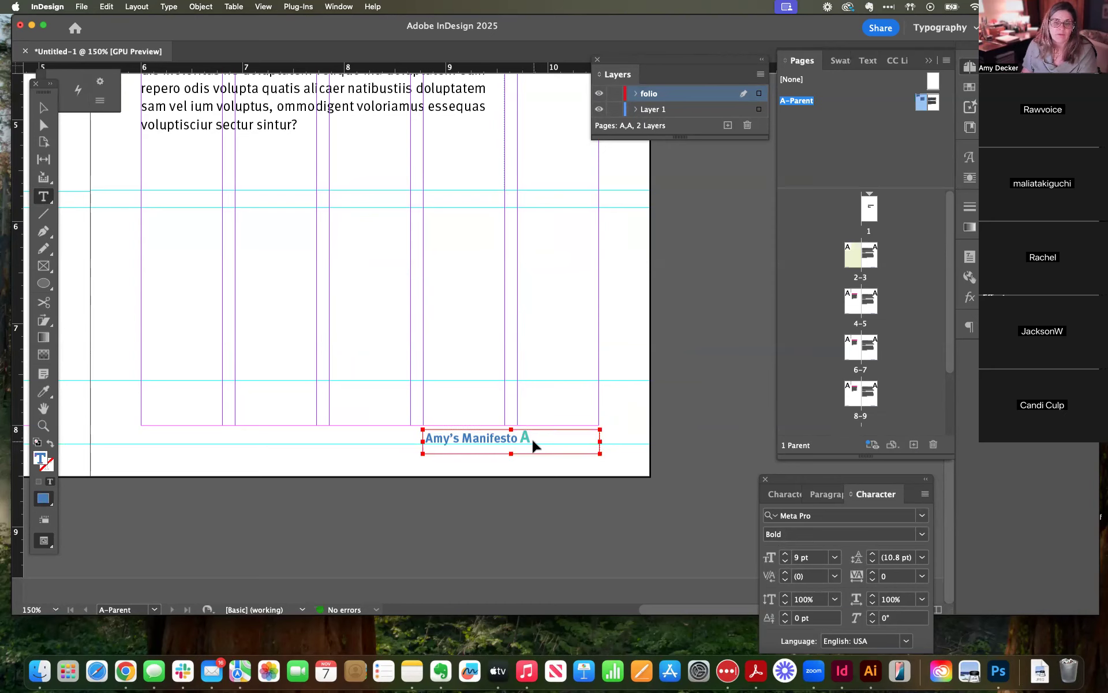
type("|")
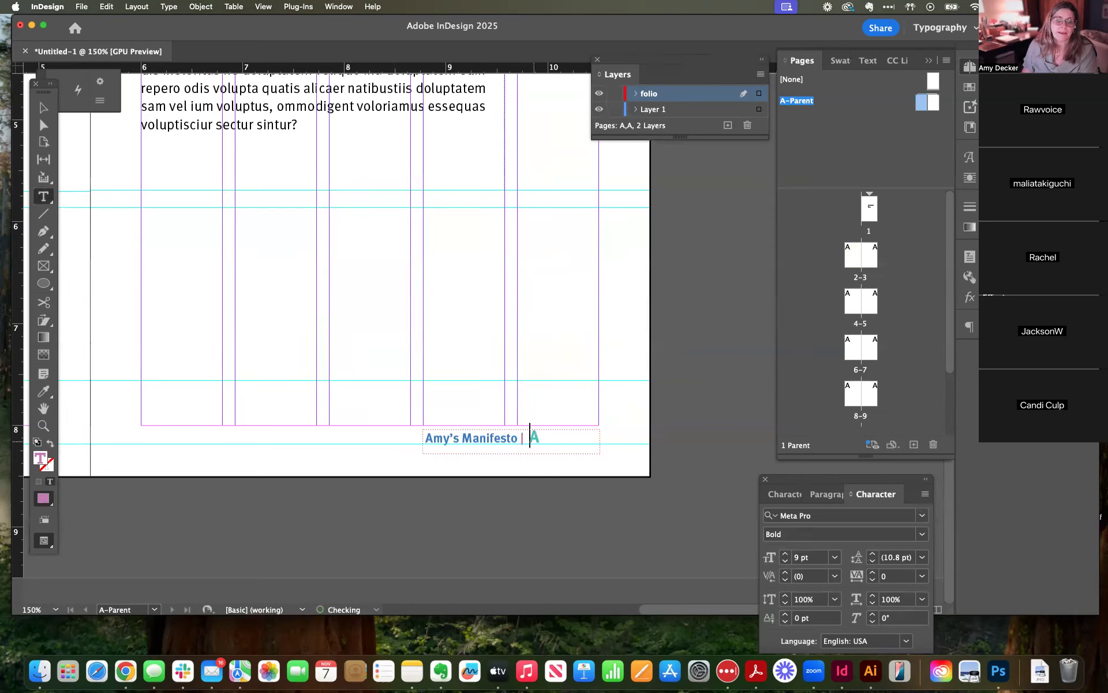
Step: Select the whole right-hand footer line and right-align it using the Paragraph settings
left_click_drag(553, 439, 401, 455)
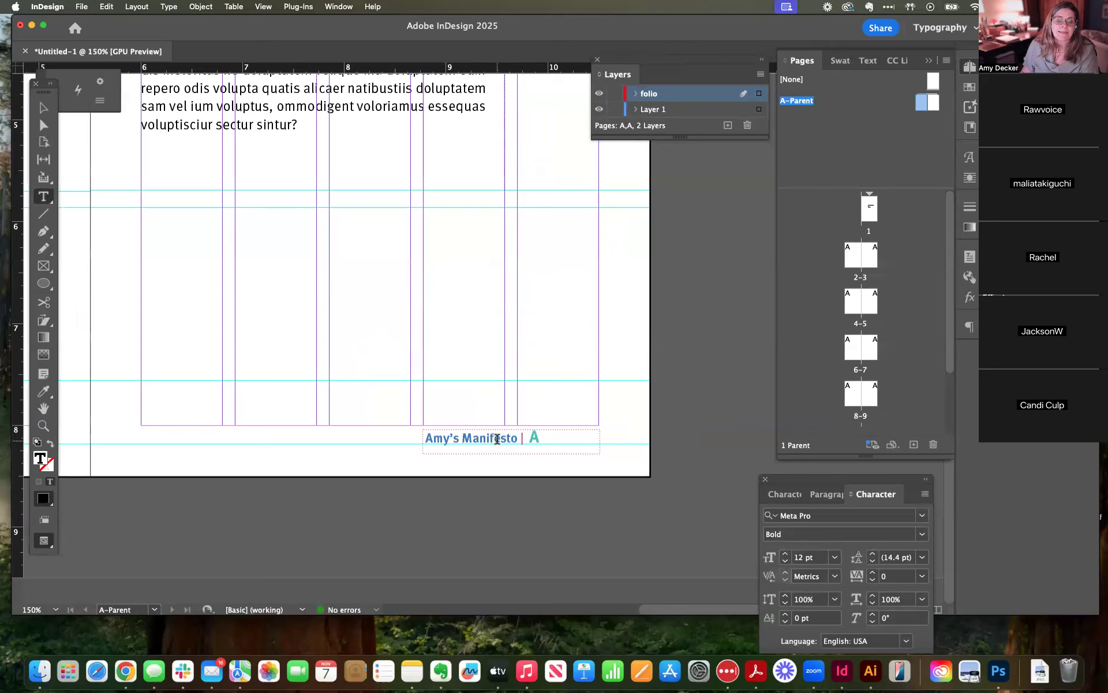
triple_click(497, 438)
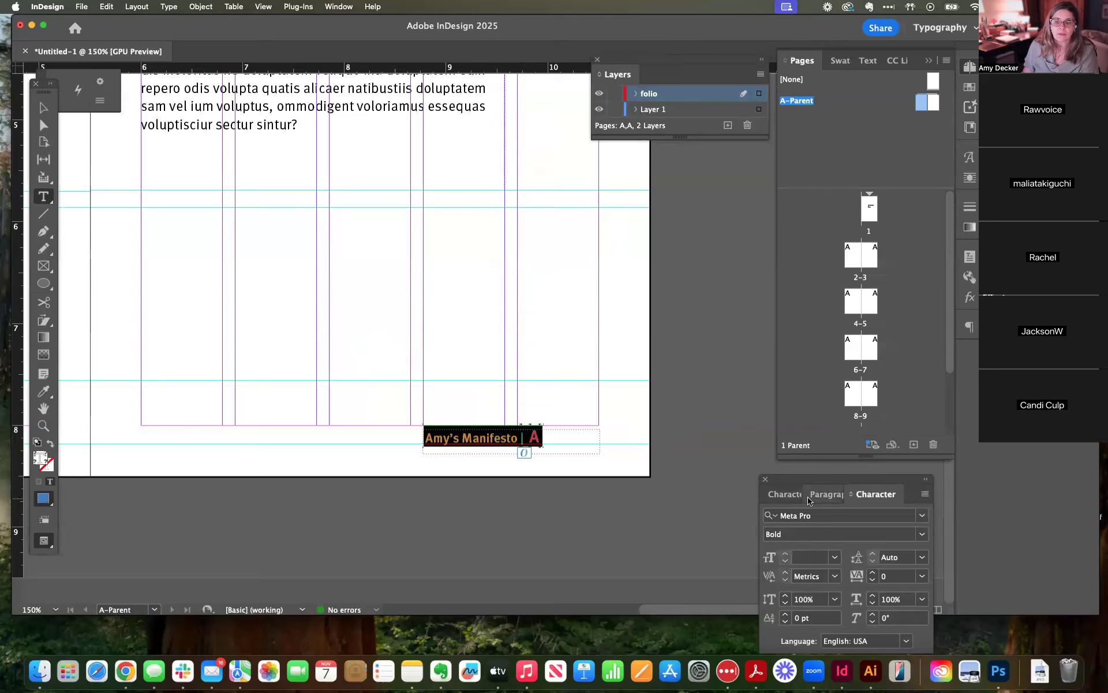
left_click(788, 496)
left_click(894, 491)
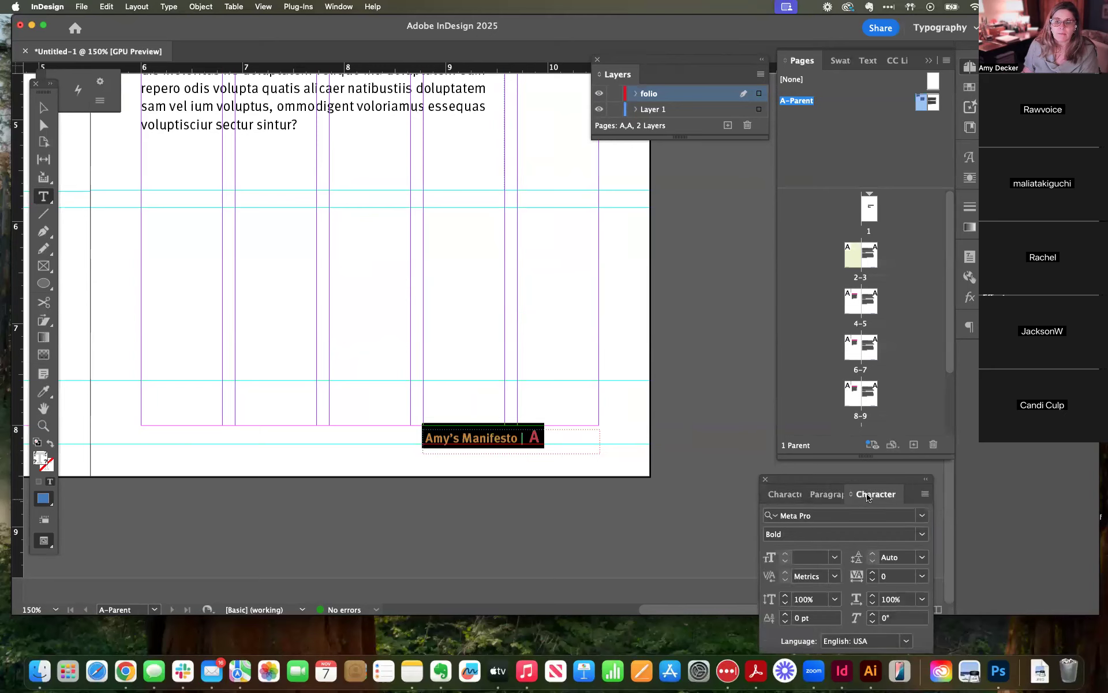
left_click(826, 497)
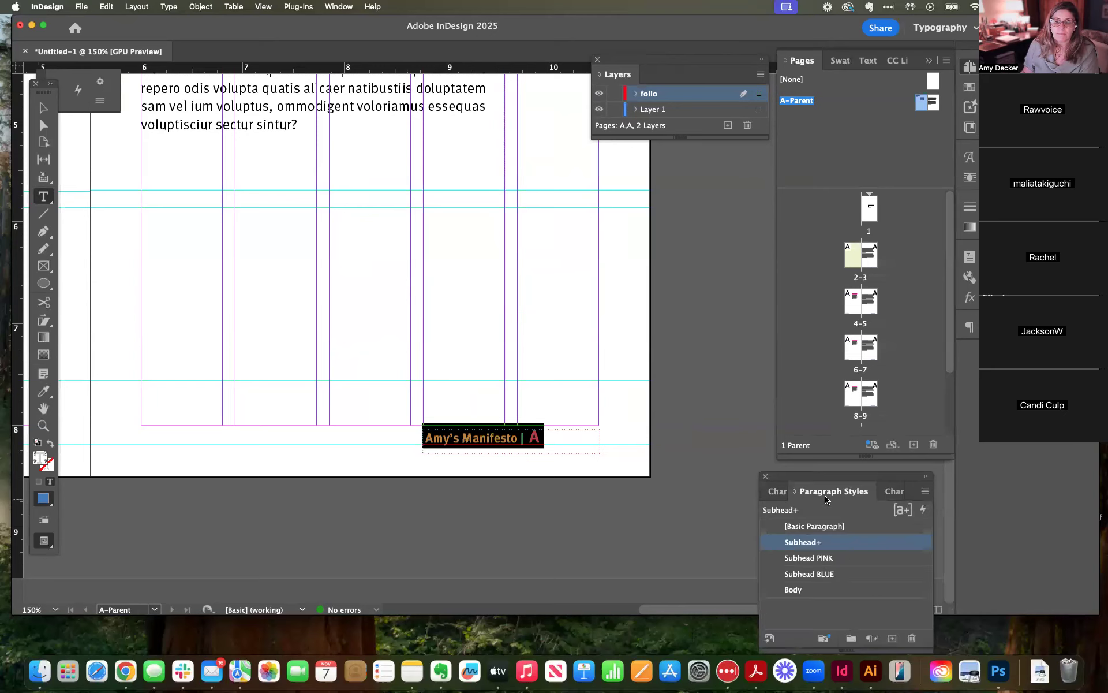
left_click(764, 478)
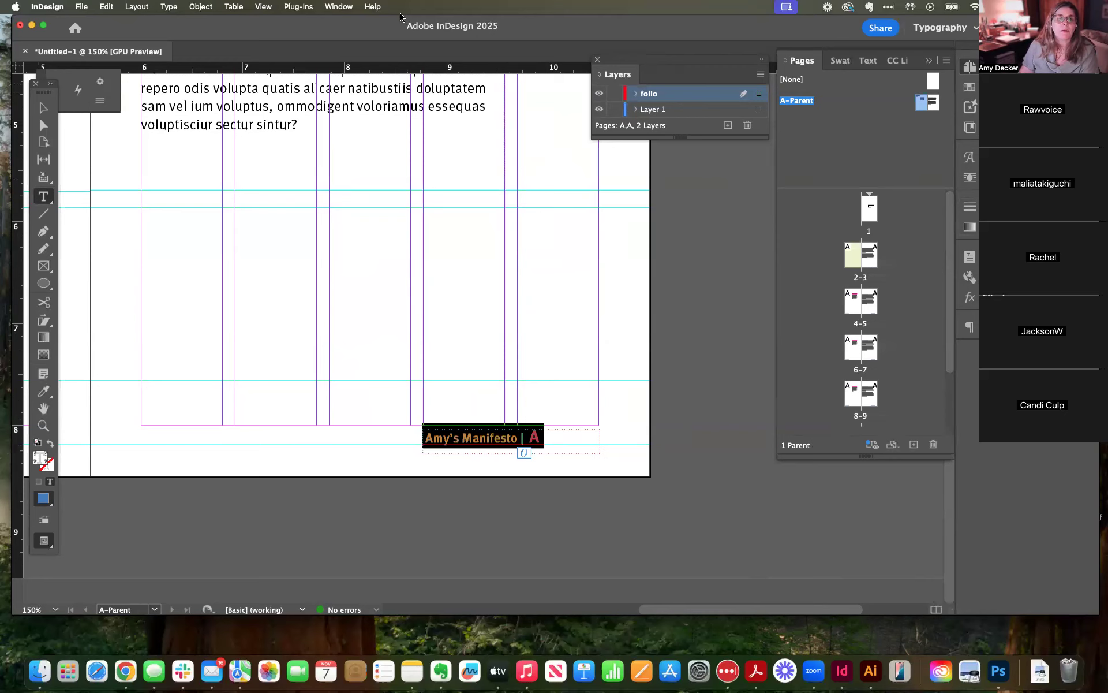
left_click(341, 6)
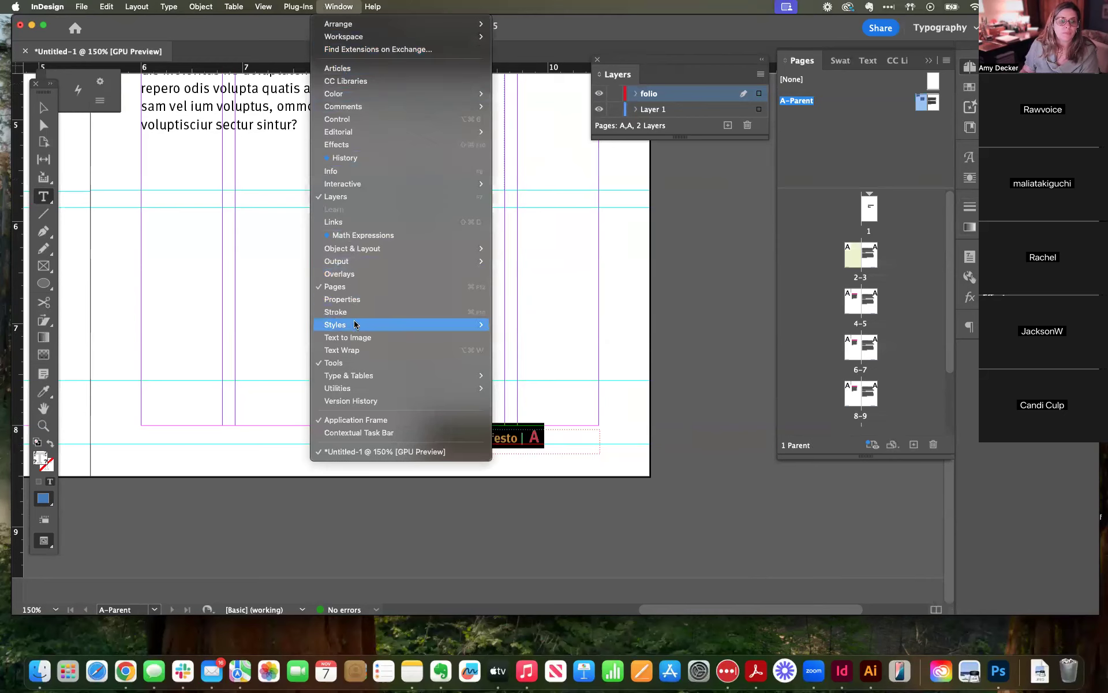
mouse_move(367, 376)
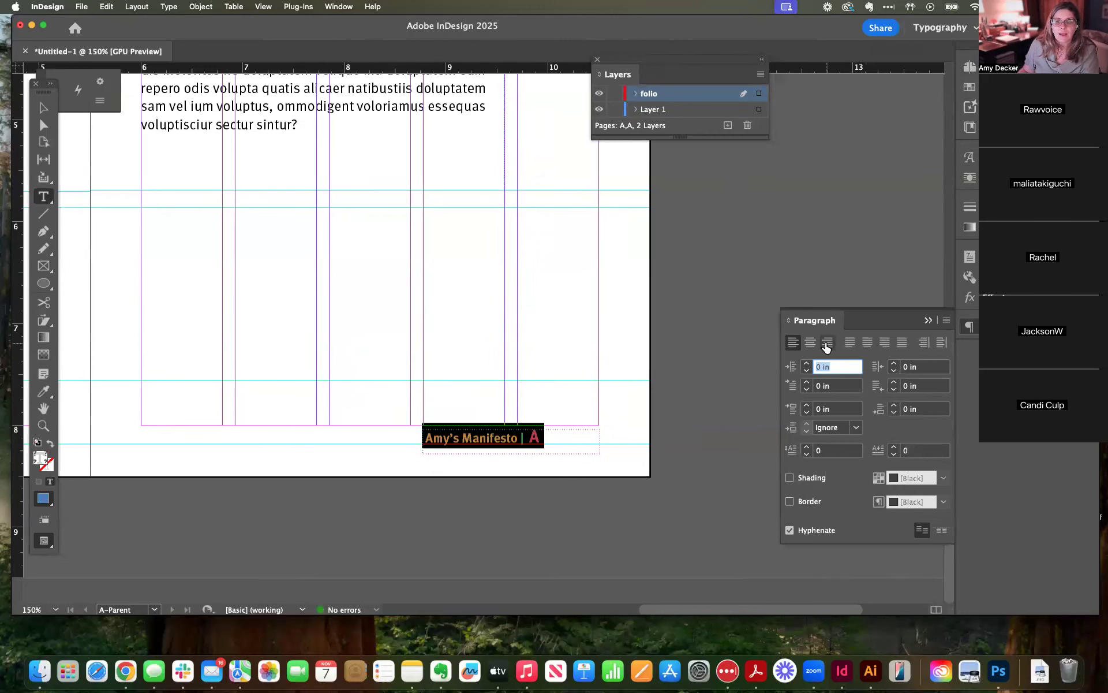
left_click(828, 343)
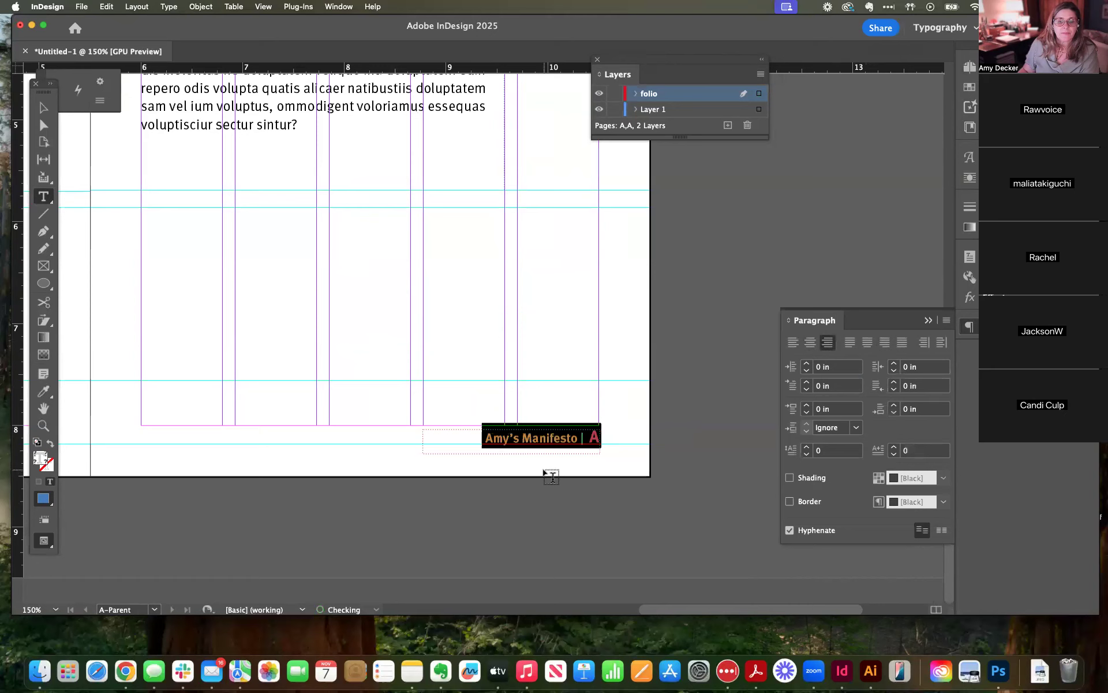
Step: Check the automatic page number in the right-hand footer on spreads 2-3, 4-5, 6-7 and 8-9
left_click(616, 441)
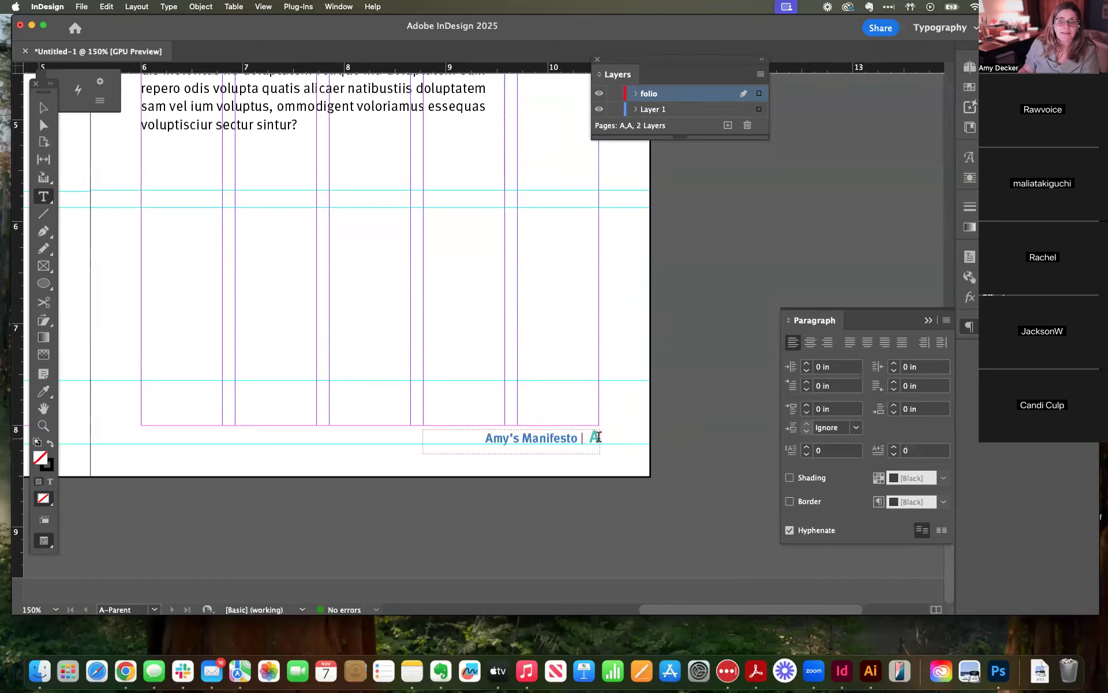
left_click(43, 107)
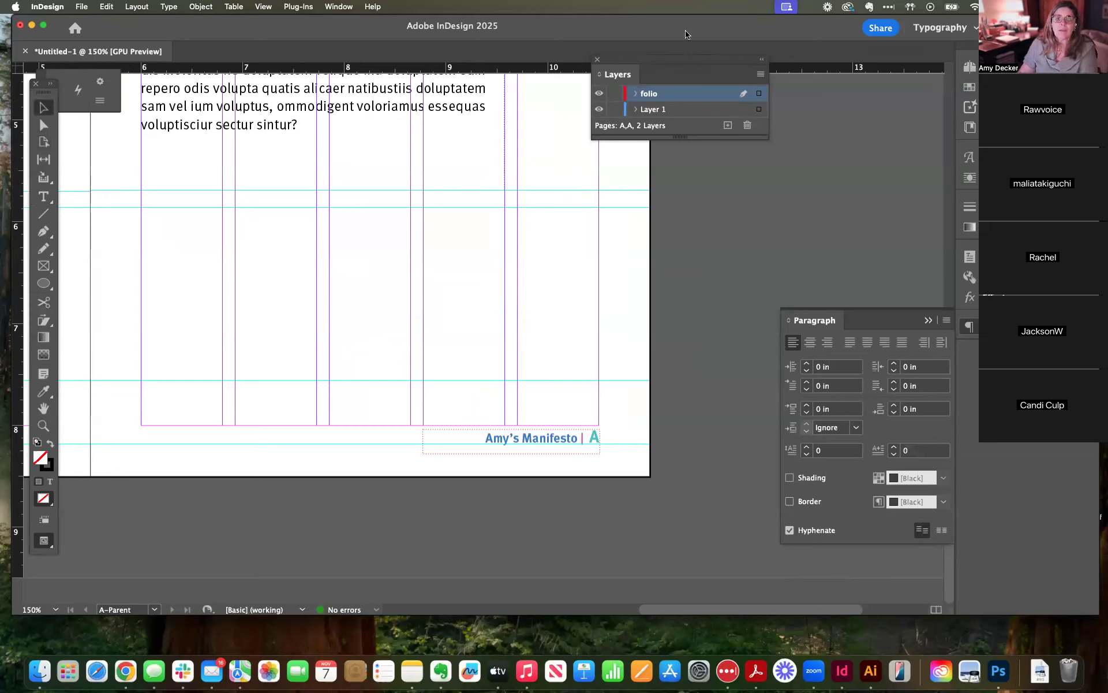
left_click(969, 67)
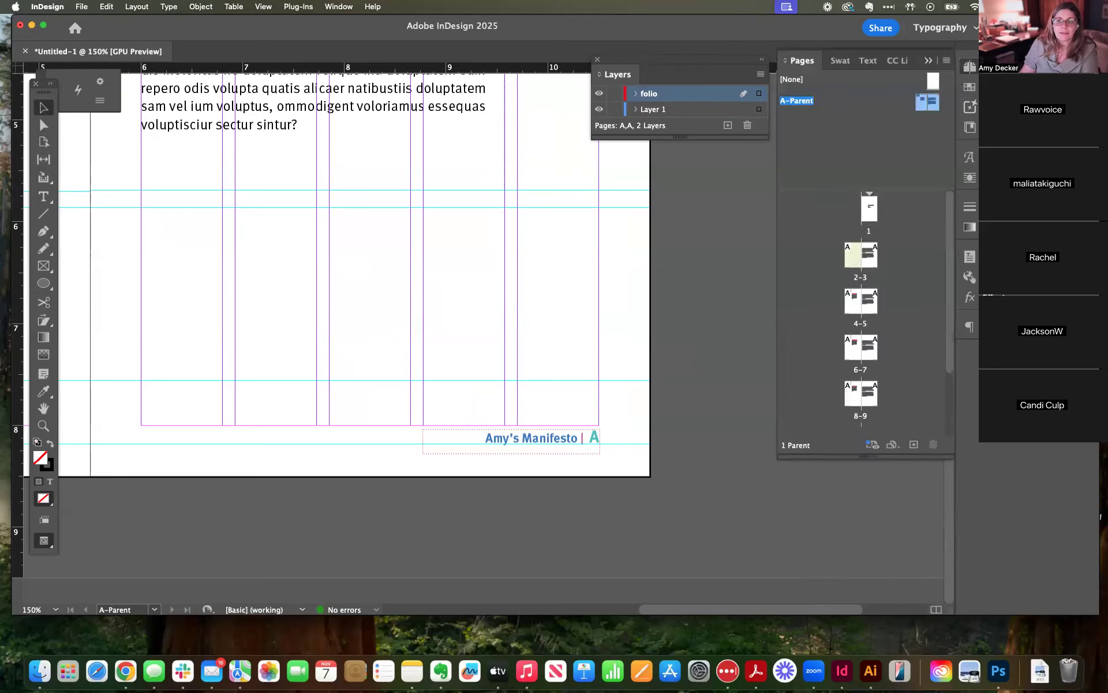
double_click(852, 264)
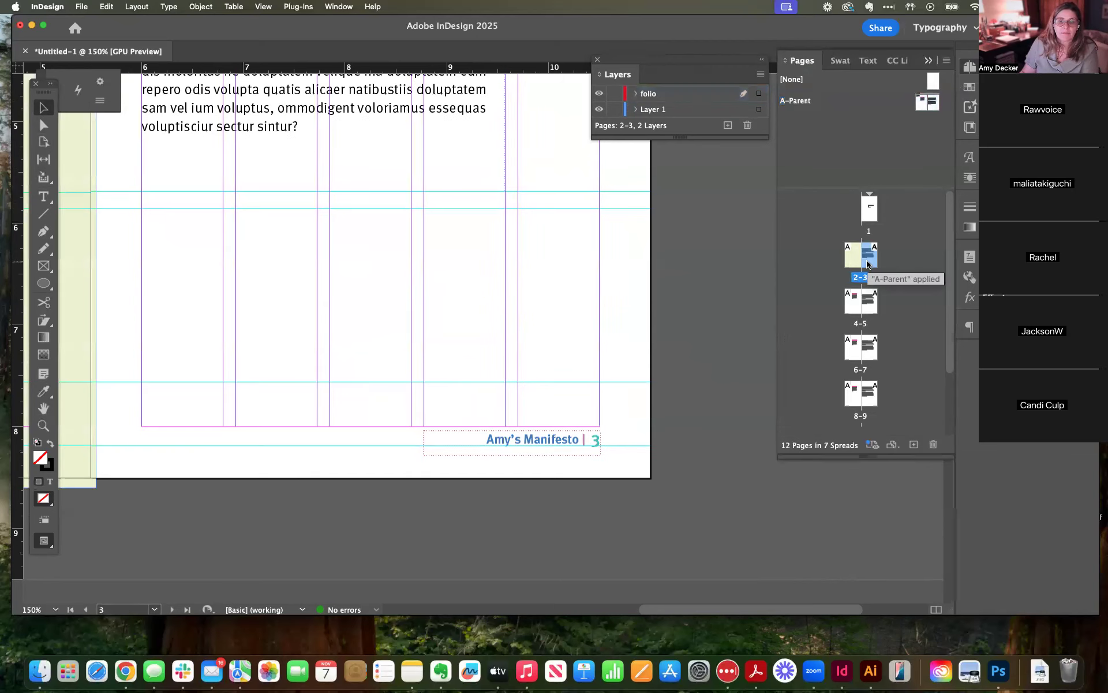
double_click(871, 305)
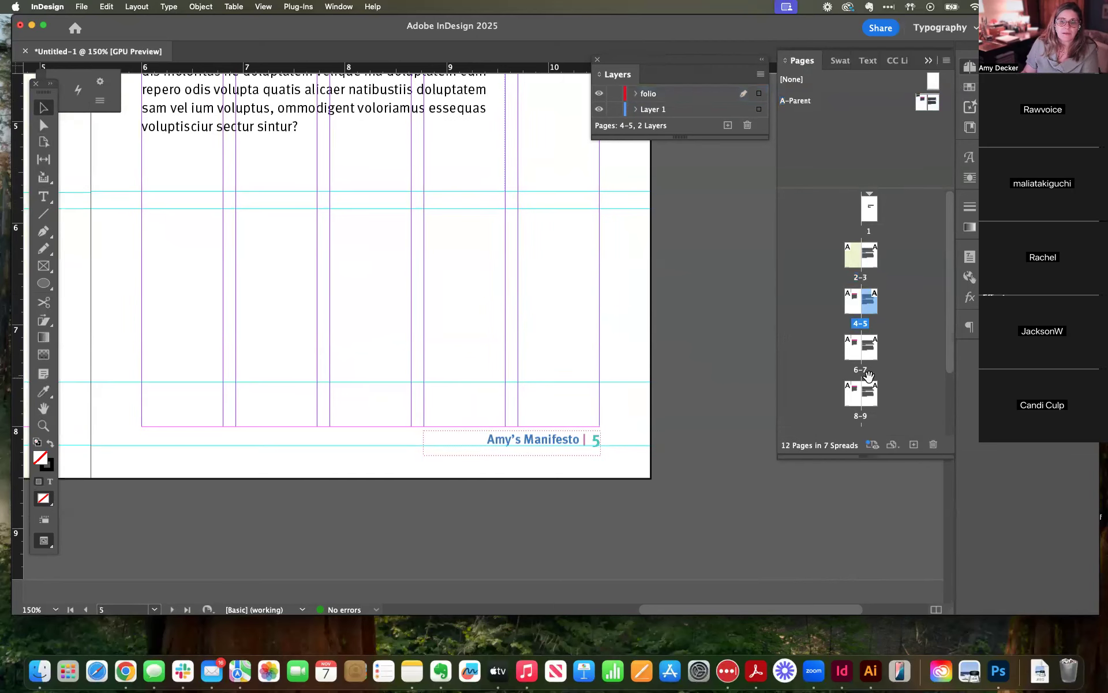
double_click(869, 353)
double_click(865, 406)
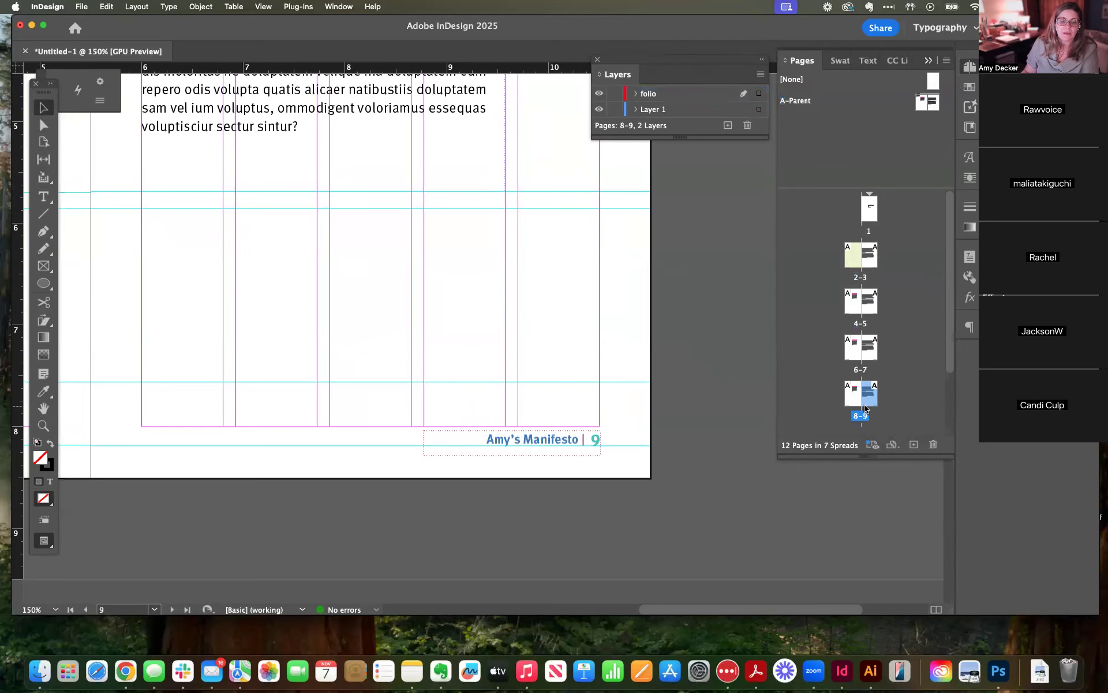
Step: Look over the left and right footers across the document's spreads at 50% zoom, ending at spread 2-3
scroll(675, 390, "down", 5)
scroll(675, 391, "up", 3)
scroll(674, 390, "down", 2)
key("super+minus")
key("super+minus")
key("super+minus")
key("super+minus")
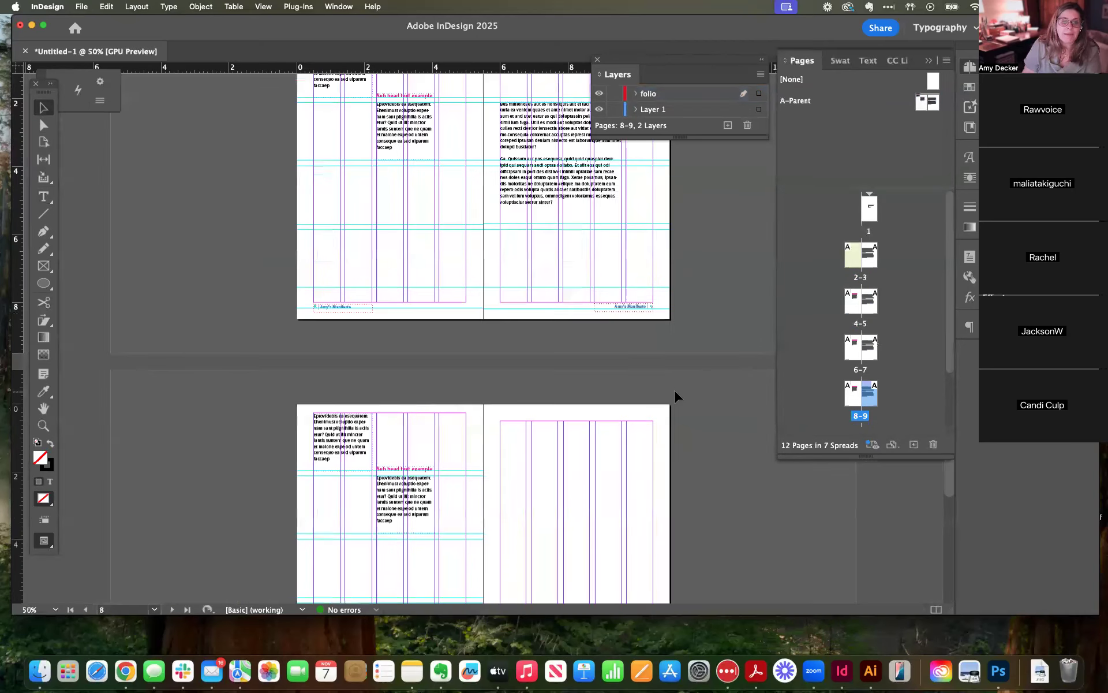
scroll(698, 327, "up", 6)
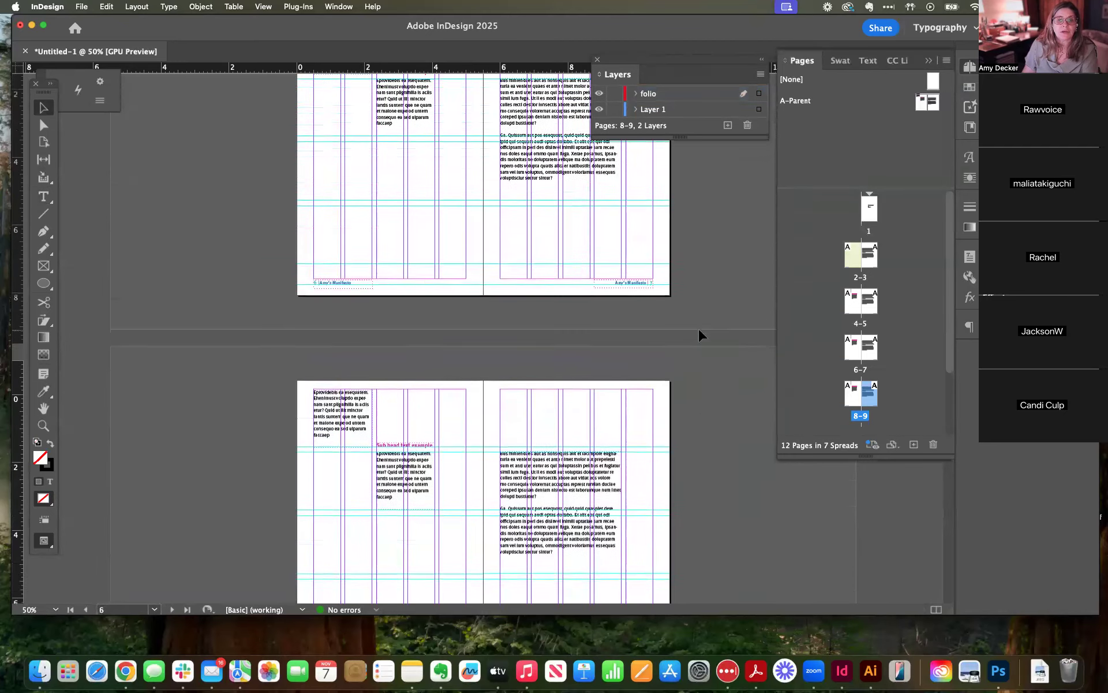
scroll(698, 327, "down", 3)
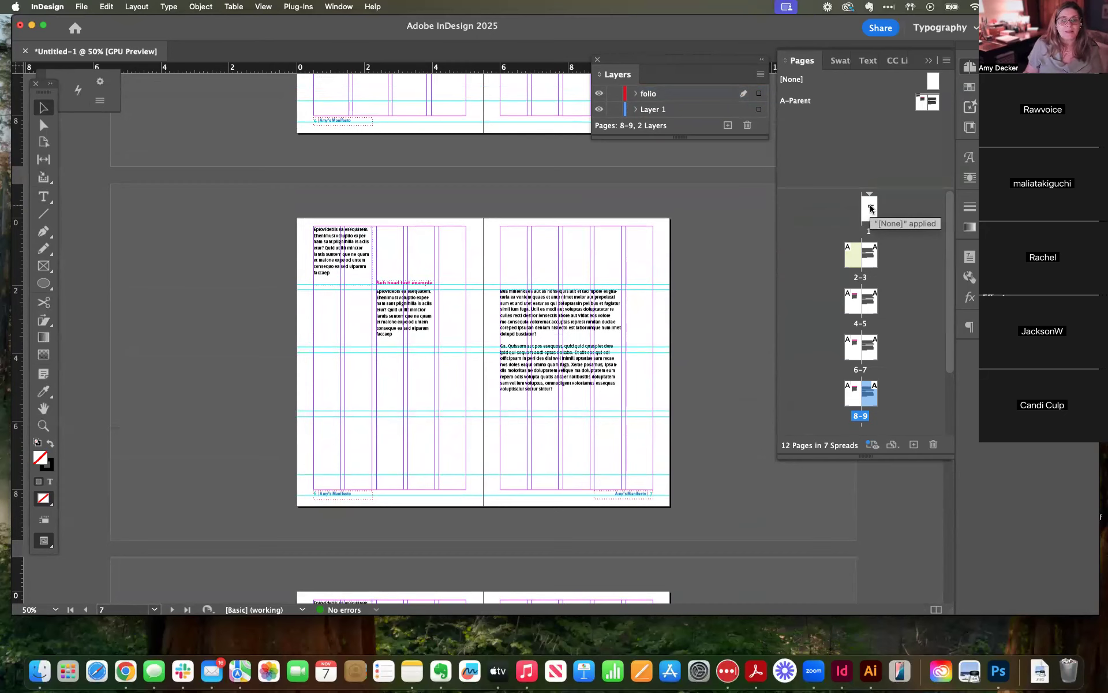
scroll(656, 279, "up", 5)
scroll(652, 275, "up", 10)
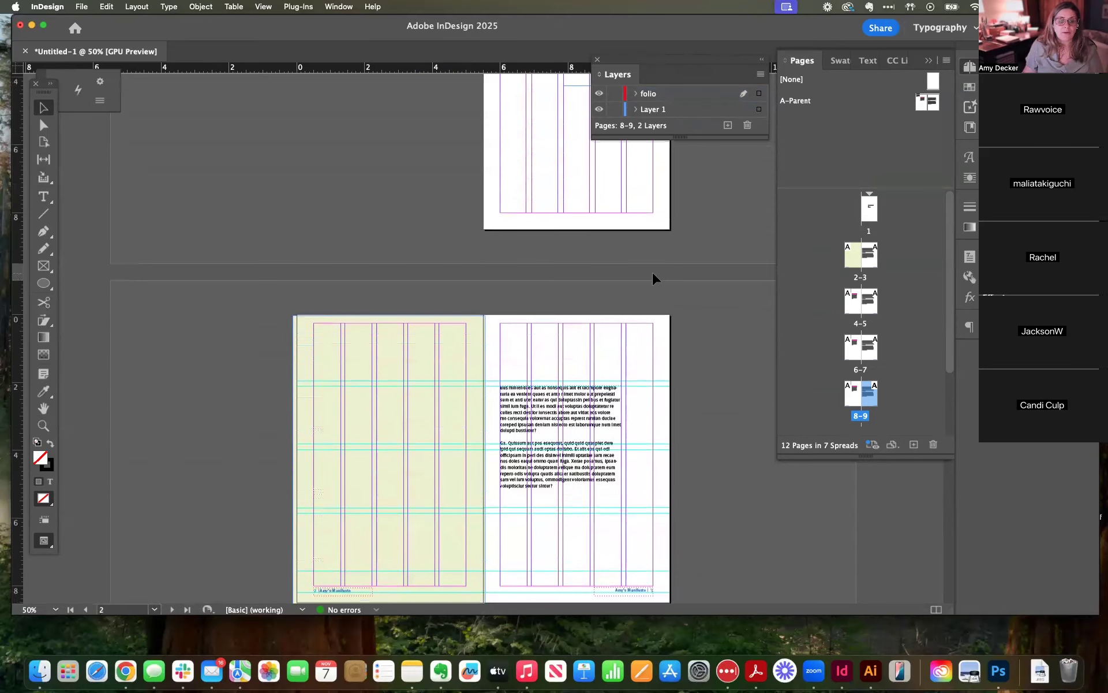
scroll(652, 278, "down", 2)
Step: Widen the pale green rectangle on page 2 across page 3, ending slightly beyond the spread's right edge
left_click(669, 94)
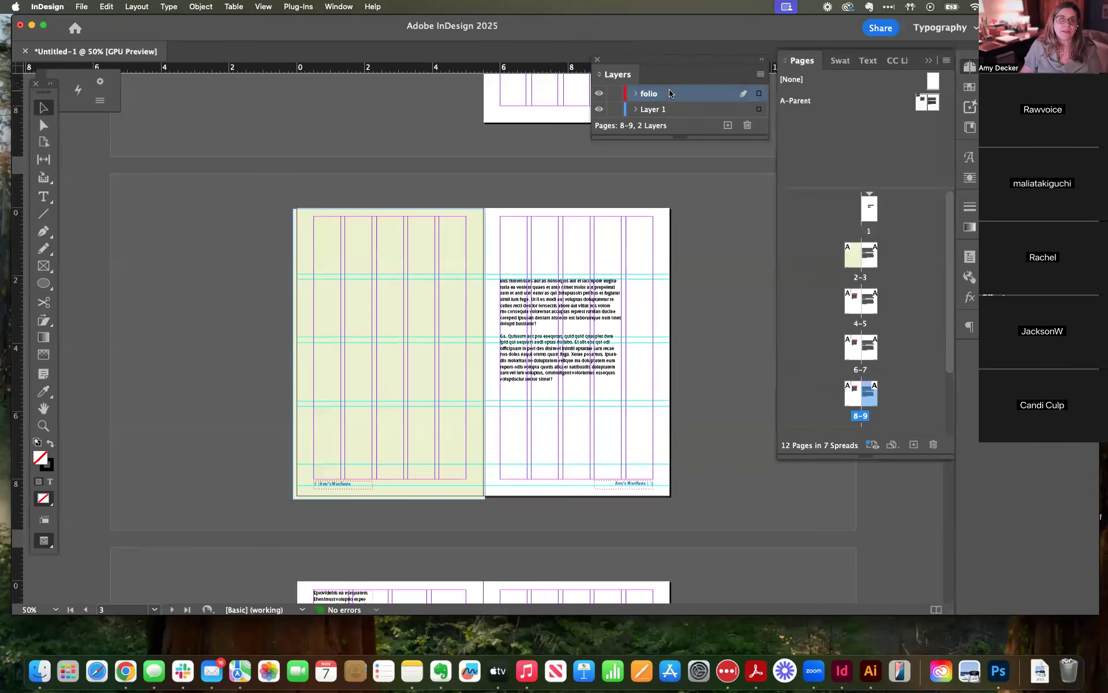
left_click(597, 491)
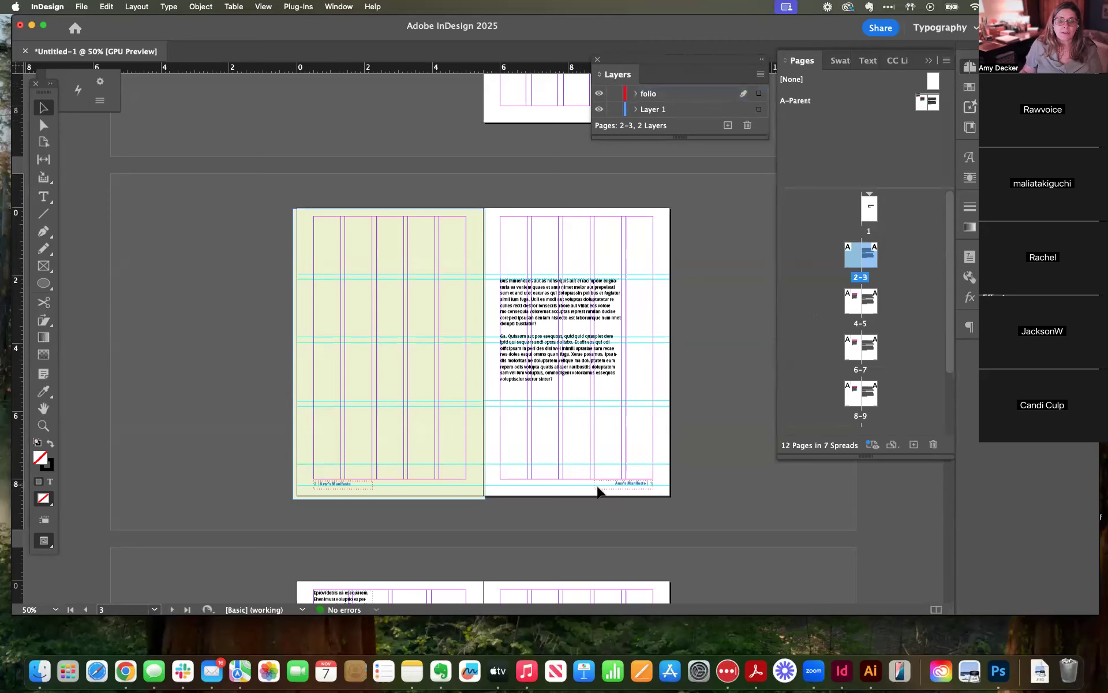
mouse_move(406, 355)
left_mouse_down()
mouse_move(444, 350)
mouse_move(426, 355)
left_mouse_up()
key("super+z")
left_click(482, 357)
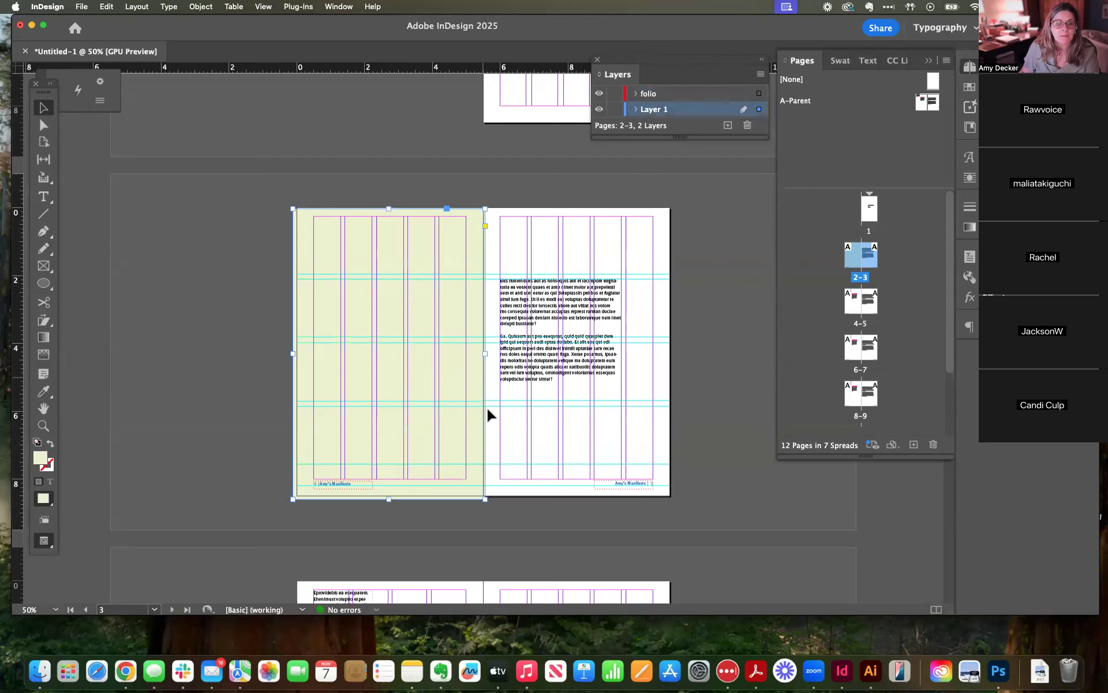
left_click_drag(485, 353, 679, 364)
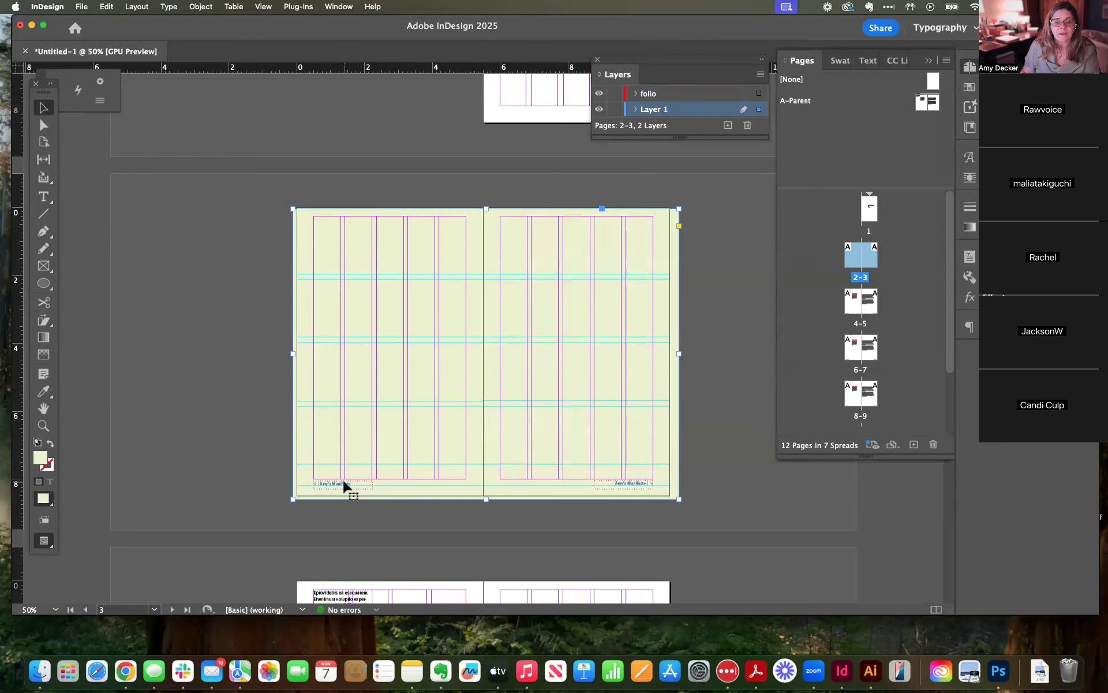
mouse_move(678, 355)
left_mouse_down()
mouse_move(458, 356)
mouse_move(698, 351)
left_mouse_up()
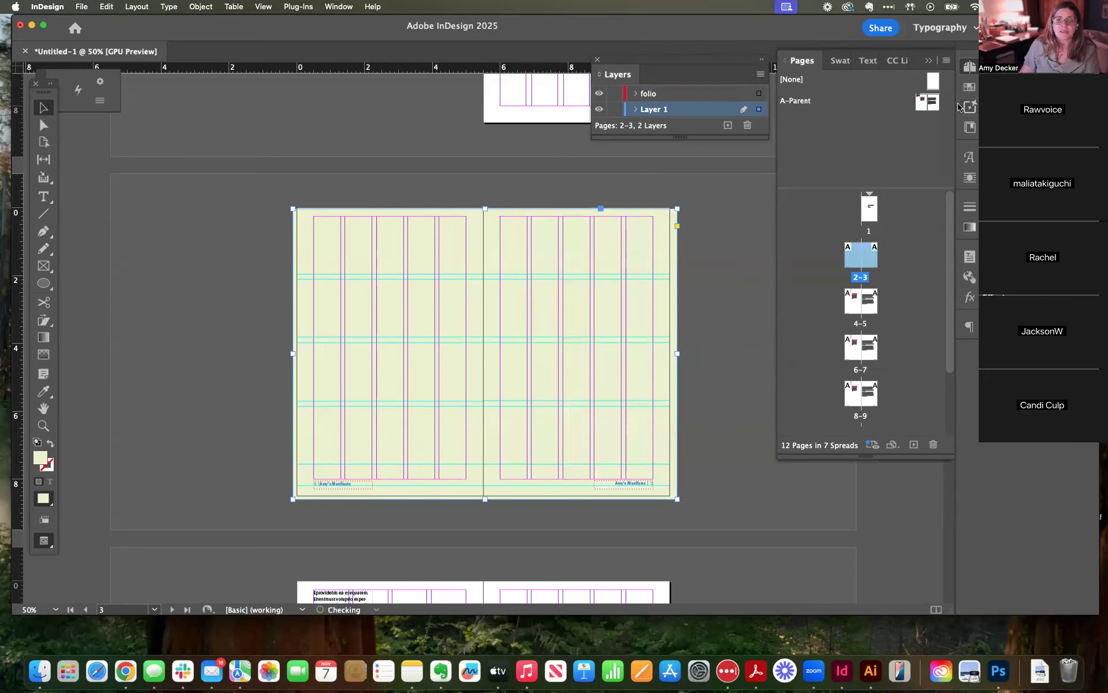
Step: Move the body text and subhead frames on both A-Parent pages from Layer 1 to the folio layer
double_click(924, 107)
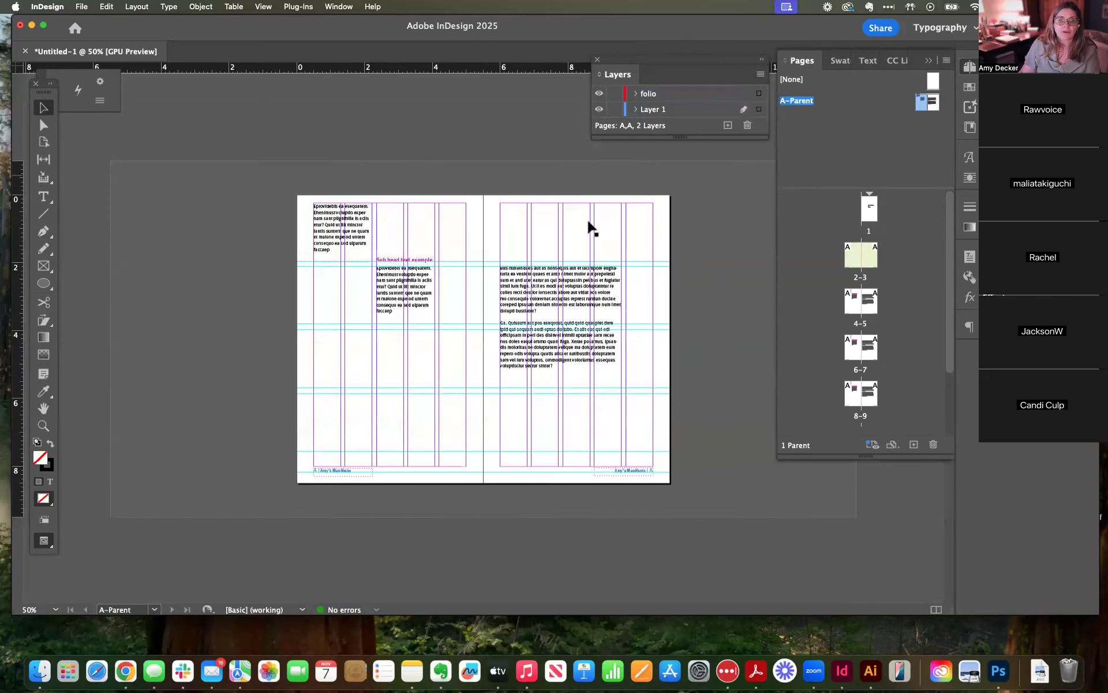
left_click(335, 233)
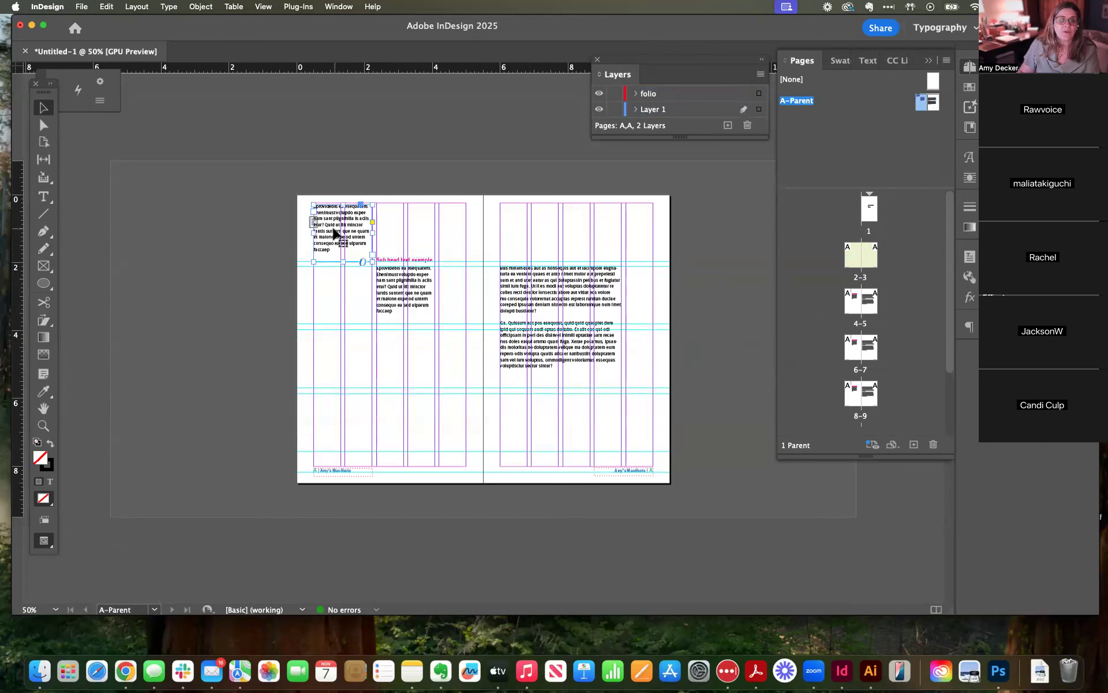
left_click(401, 264, "shift")
left_click(400, 283, "shift")
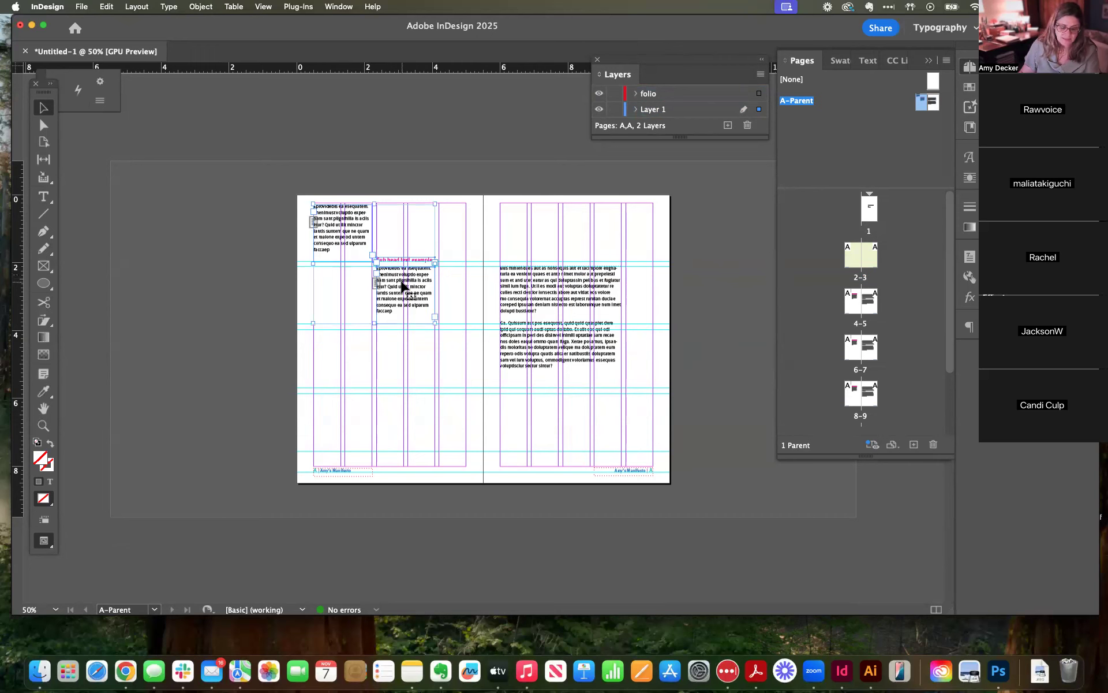
left_click(583, 289, "shift")
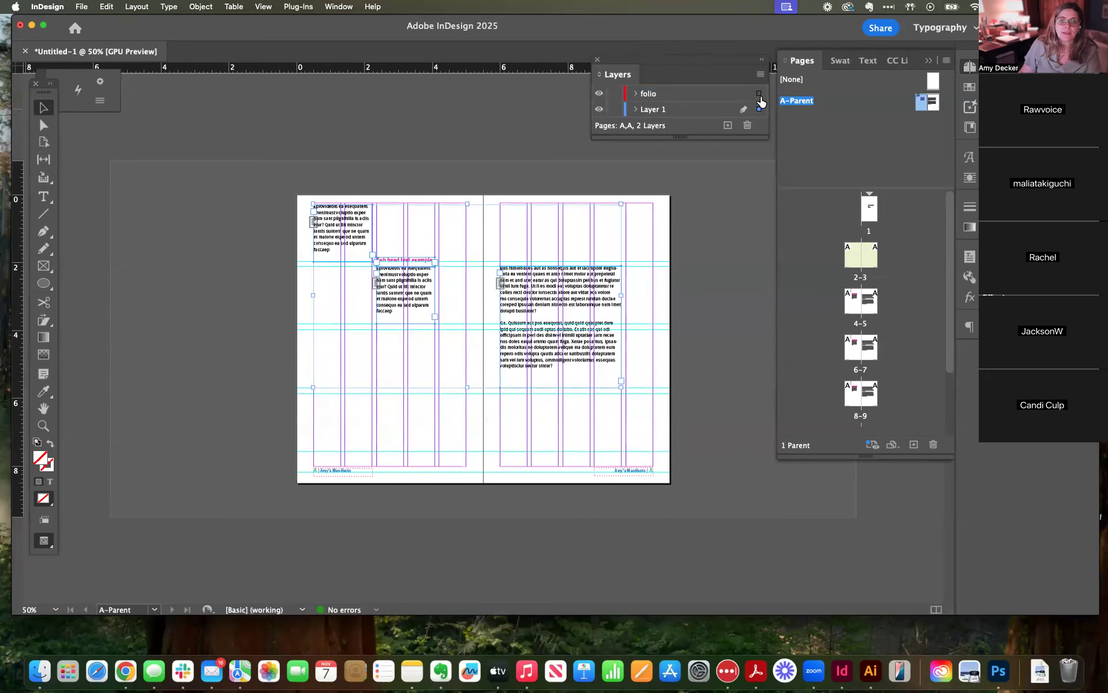
left_click_drag(761, 98, 757, 100)
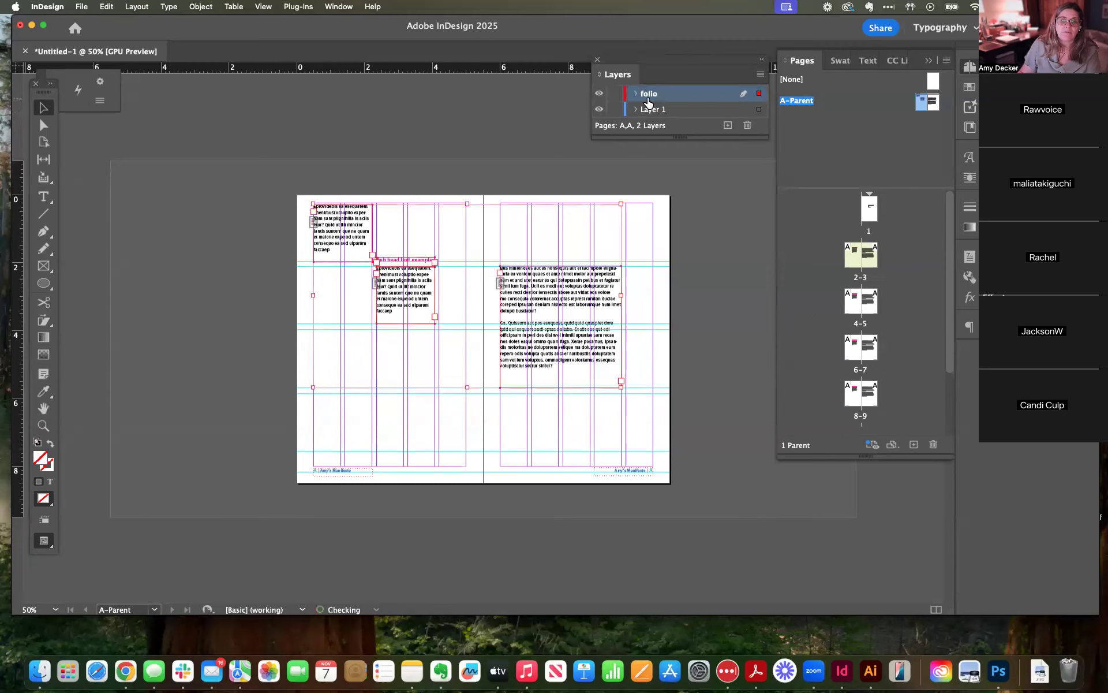
left_click(701, 234)
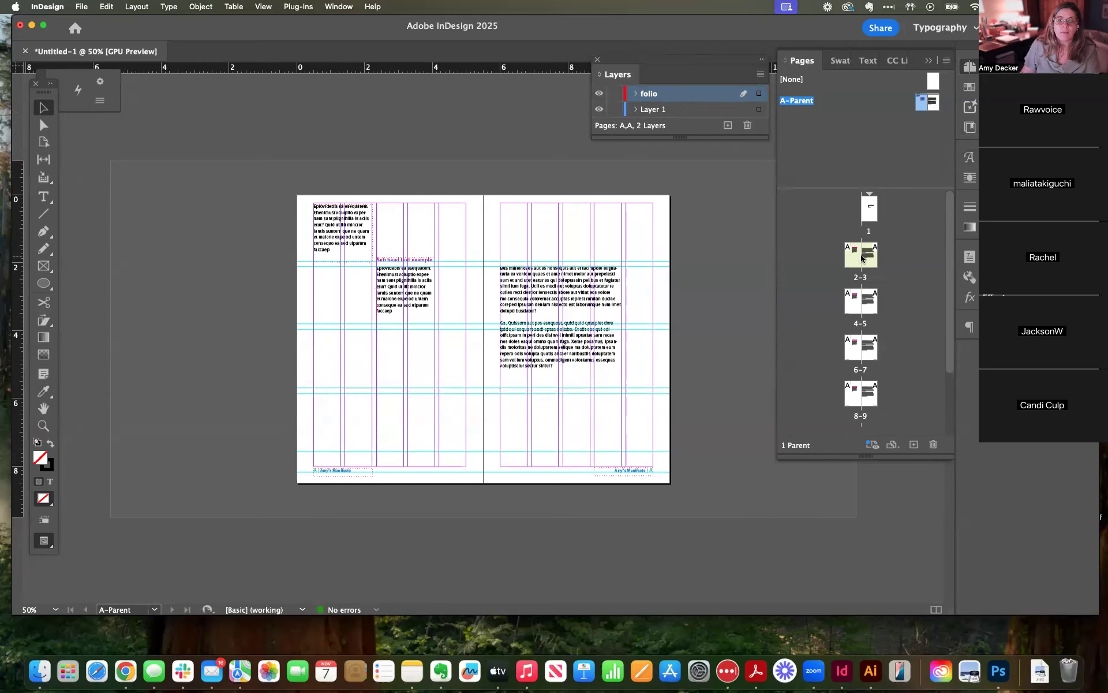
Step: Extend the pale green rectangle on spread 2-3 past the top and bottom page edges, and make folio the active layer
double_click(861, 258)
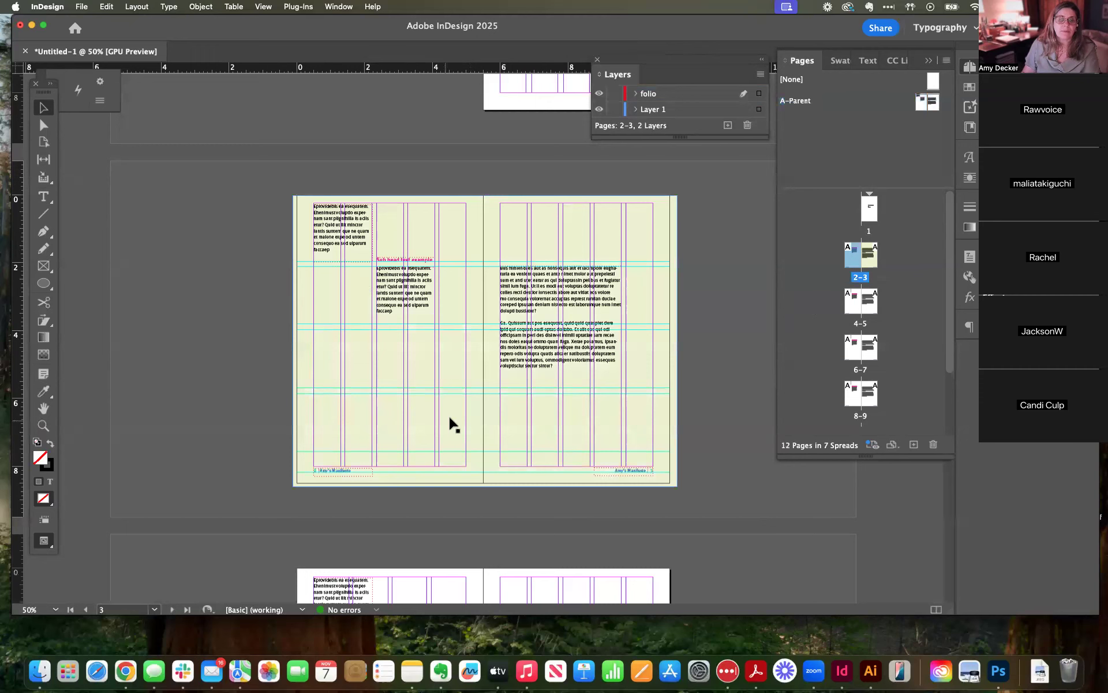
left_click(401, 318)
left_click_drag(404, 285, 441, 354)
mouse_move(483, 482)
left_mouse_down()
mouse_move(484, 494)
mouse_move(485, 467)
left_mouse_up()
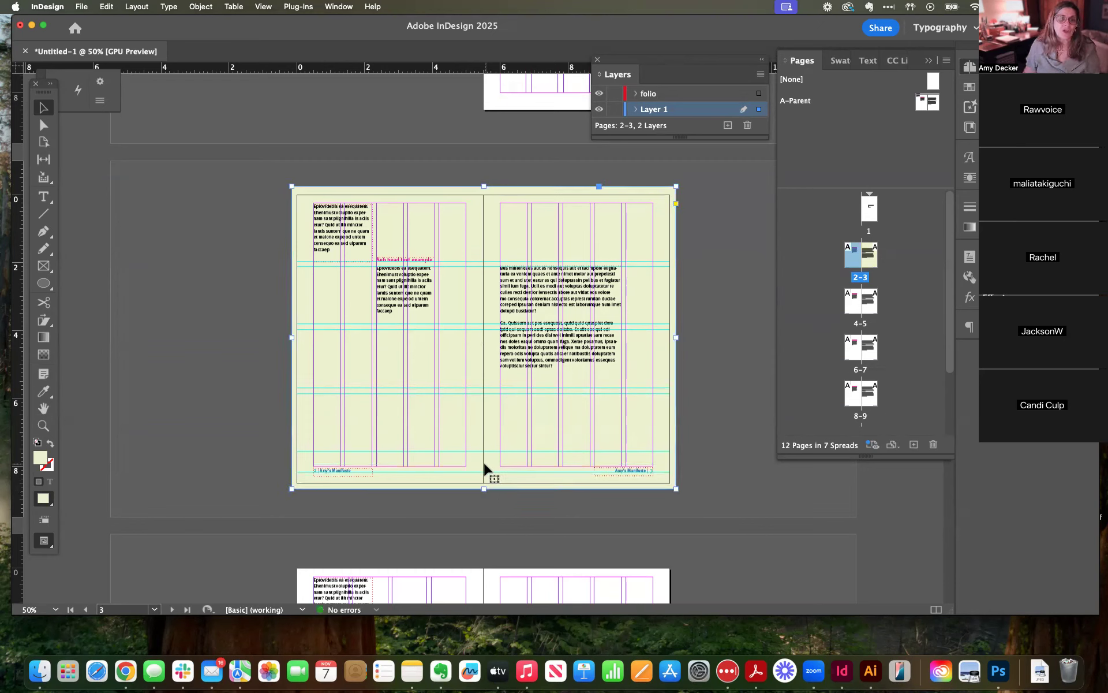
left_click(665, 95)
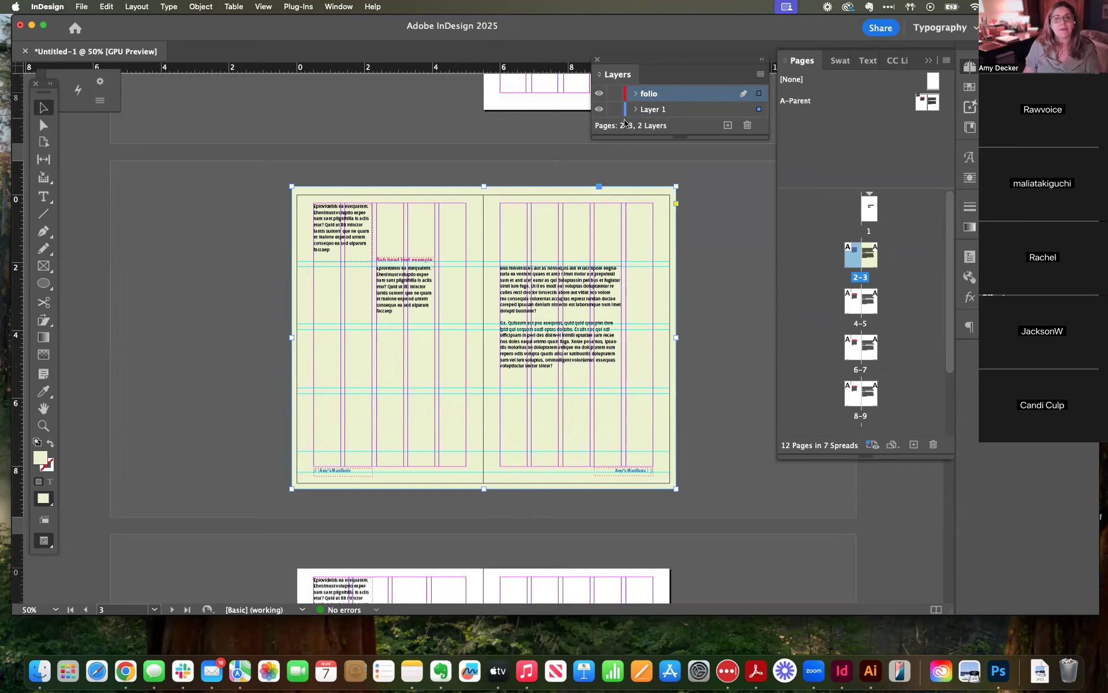
left_click(732, 179)
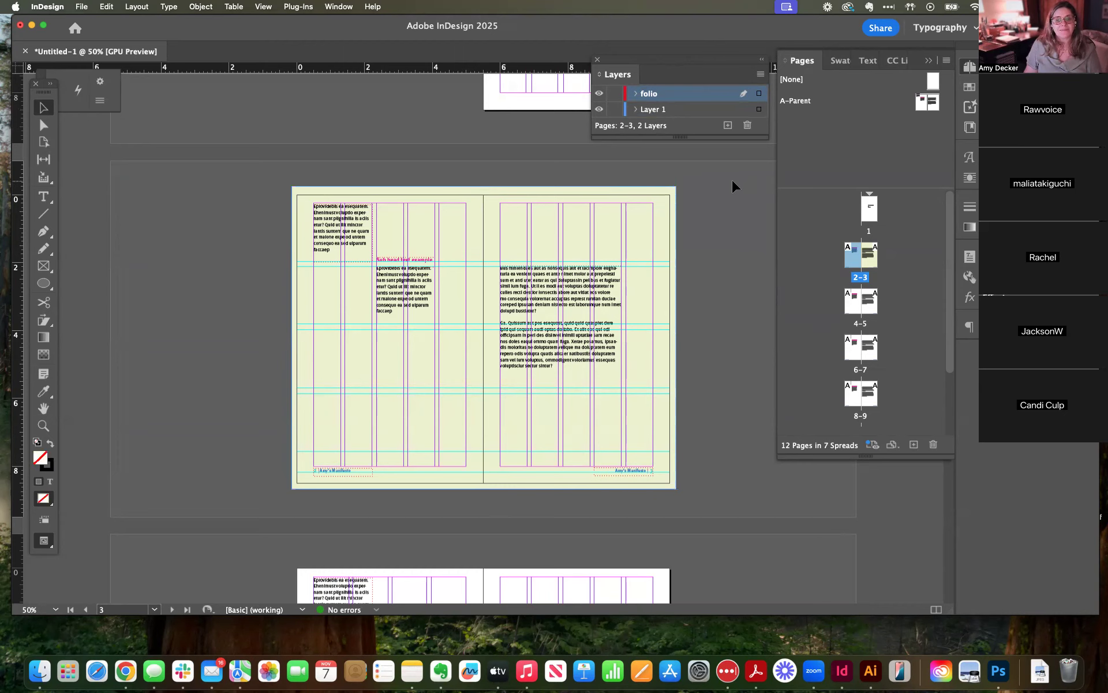